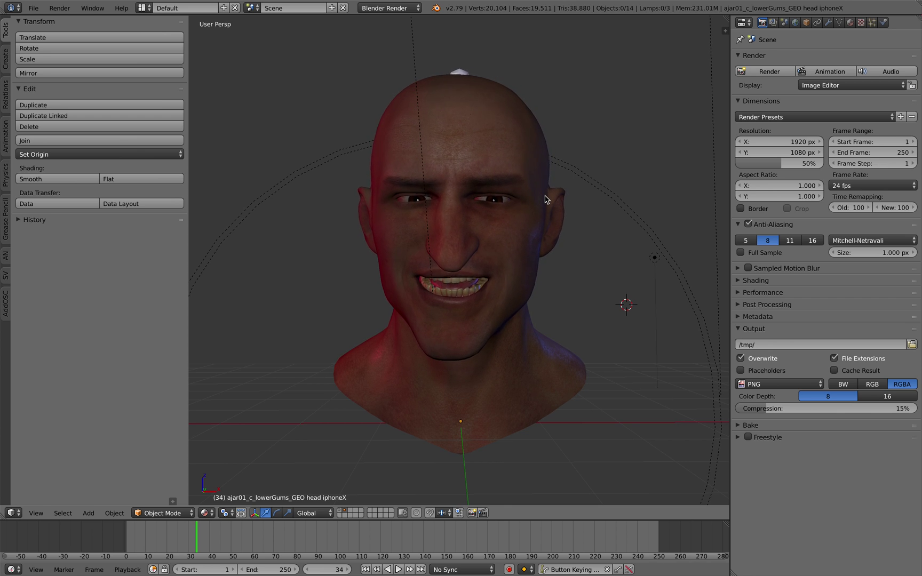
- Show the splash screen to check the program version, and close it again
{"action": "middle_click_drag", "start_coordinate": [522, 209], "coordinate": [519, 208]}
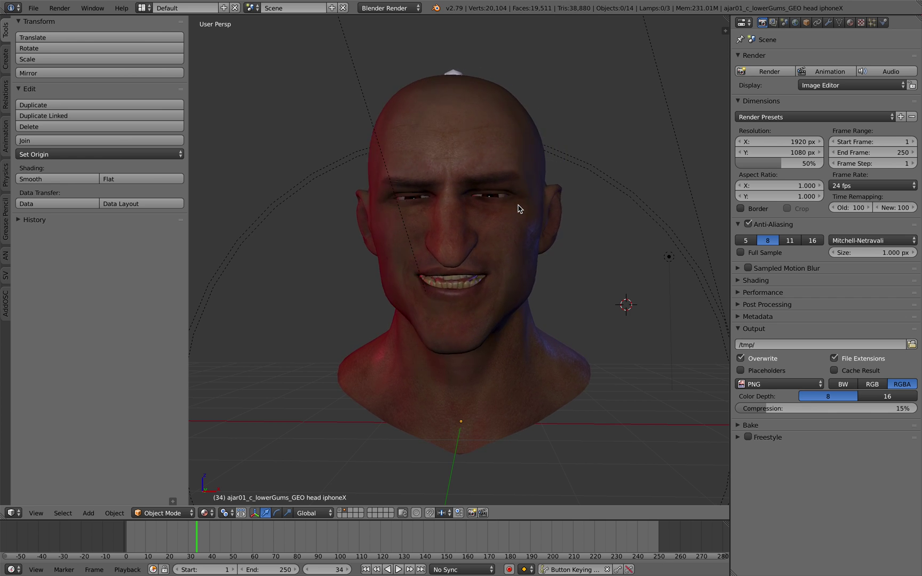
{"action": "mouse_move", "coordinate": [522, 214]}
{"action": "middle_mouse_down"}
{"action": "mouse_move", "coordinate": [532, 214]}
{"action": "mouse_move", "coordinate": [525, 218]}
{"action": "middle_mouse_up"}
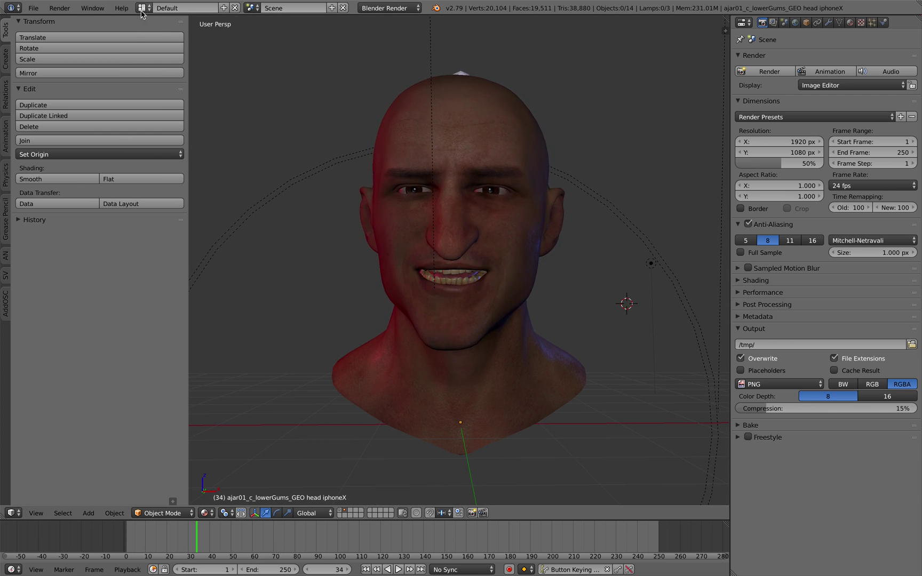
{"action": "left_click", "coordinate": [122, 8]}
{"action": "left_click", "coordinate": [165, 152]}
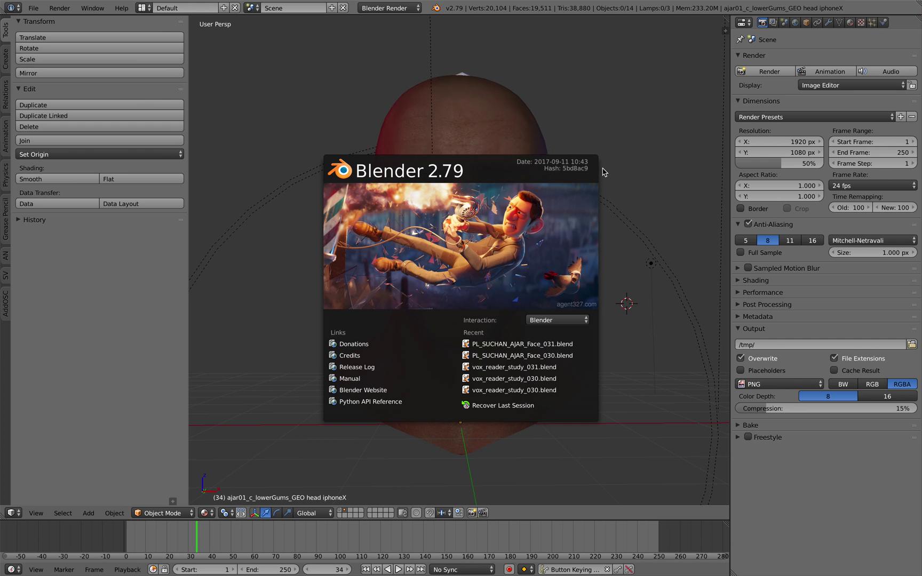
{"action": "left_click", "coordinate": [559, 132]}
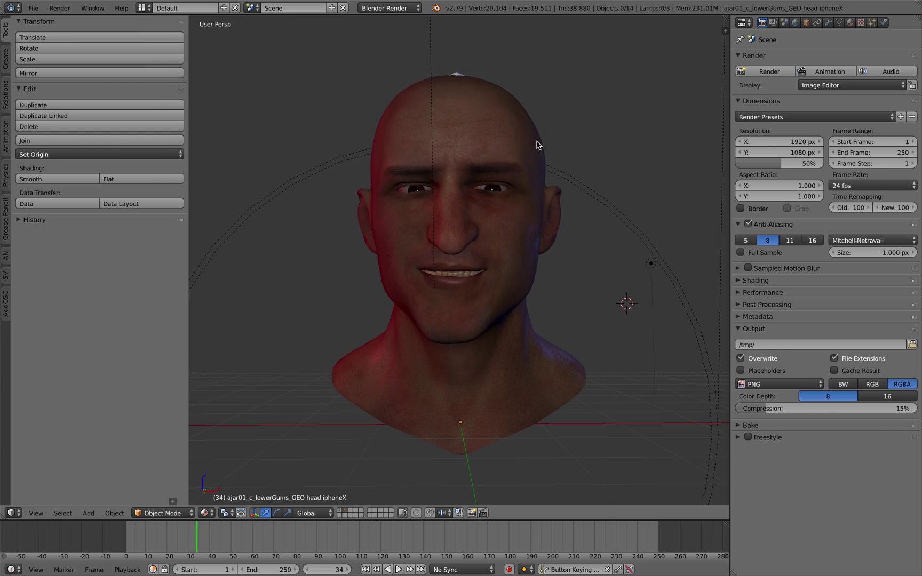
- Examine the head model and the lamps around it from several angles and distances
{"action": "scroll", "coordinate": [543, 177], "scroll_direction": "right", "scroll_amount": 5}
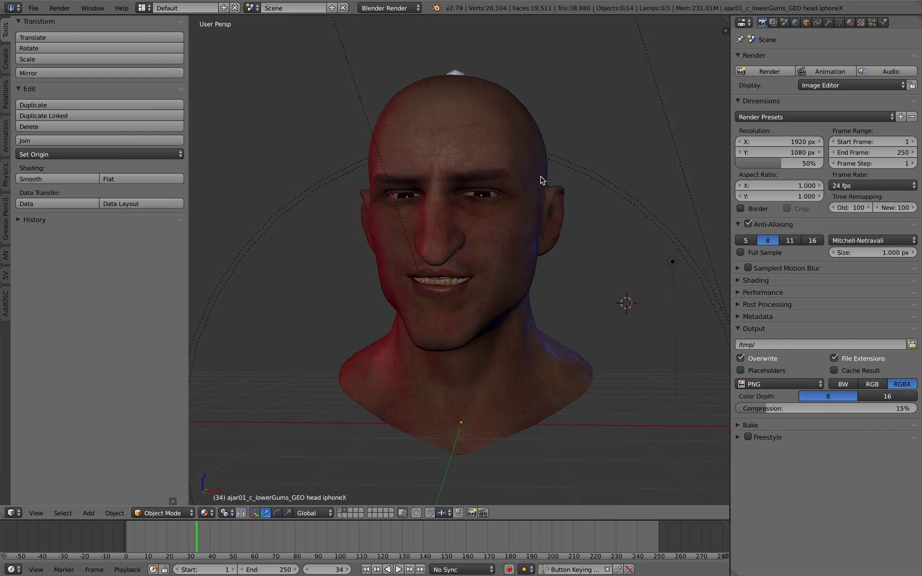
{"action": "scroll", "coordinate": [543, 177], "scroll_direction": "down", "scroll_amount": 2}
{"action": "middle_click_drag", "start_coordinate": [543, 180], "coordinate": [536, 204]}
{"action": "scroll", "coordinate": [538, 187], "scroll_direction": "down", "scroll_amount": 1}
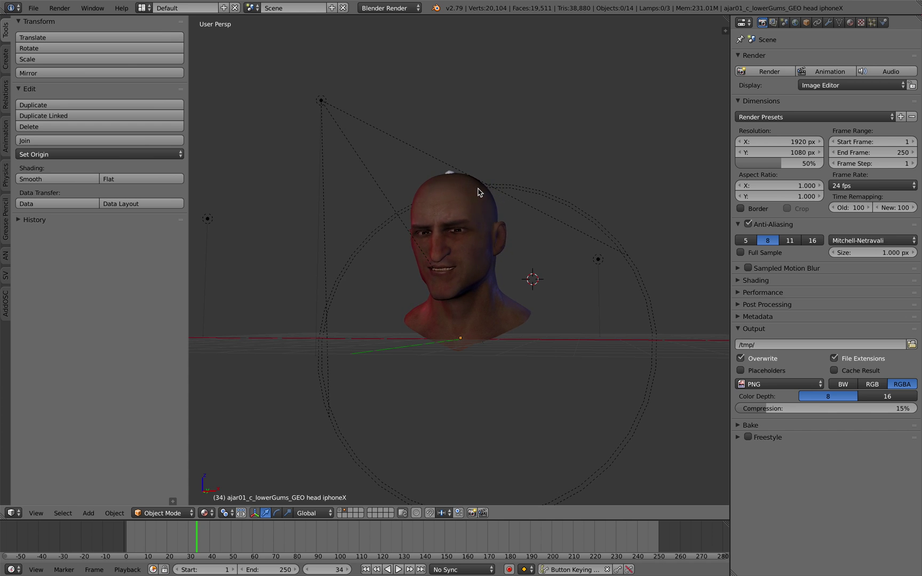
{"action": "scroll", "coordinate": [485, 193], "scroll_direction": "up", "scroll_amount": 2}
{"action": "mouse_move", "coordinate": [491, 191]}
{"action": "middle_mouse_down"}
{"action": "mouse_move", "coordinate": [464, 192]}
{"action": "mouse_move", "coordinate": [498, 192]}
{"action": "middle_mouse_up"}
{"action": "scroll", "coordinate": [498, 193], "scroll_direction": "down", "scroll_amount": 1}
{"action": "middle_click_drag", "start_coordinate": [447, 136], "coordinate": [430, 127]}
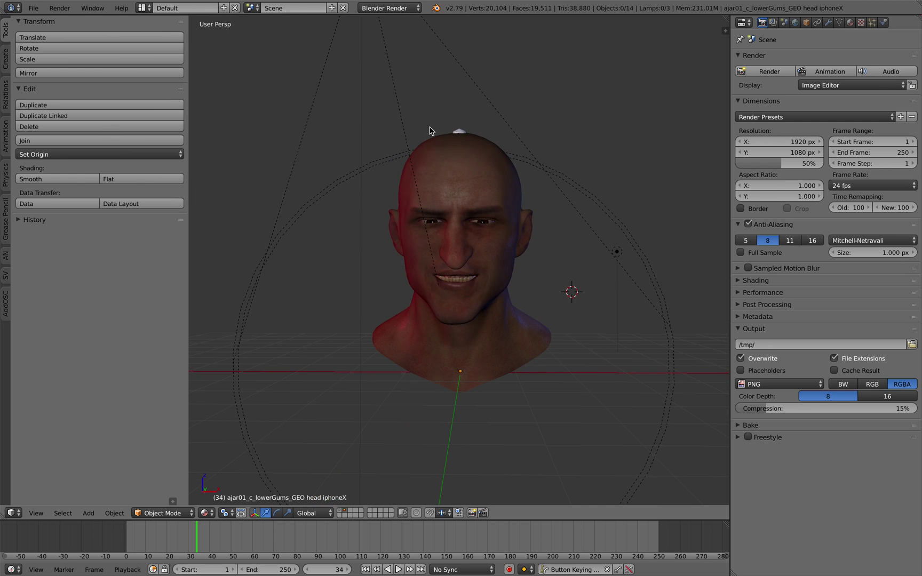
- Move the Point.002 lamp beside the head up to about forehead height
{"action": "right_click", "coordinate": [618, 251]}
{"action": "right_click", "coordinate": [589, 221]}
{"action": "right_click", "coordinate": [617, 251]}
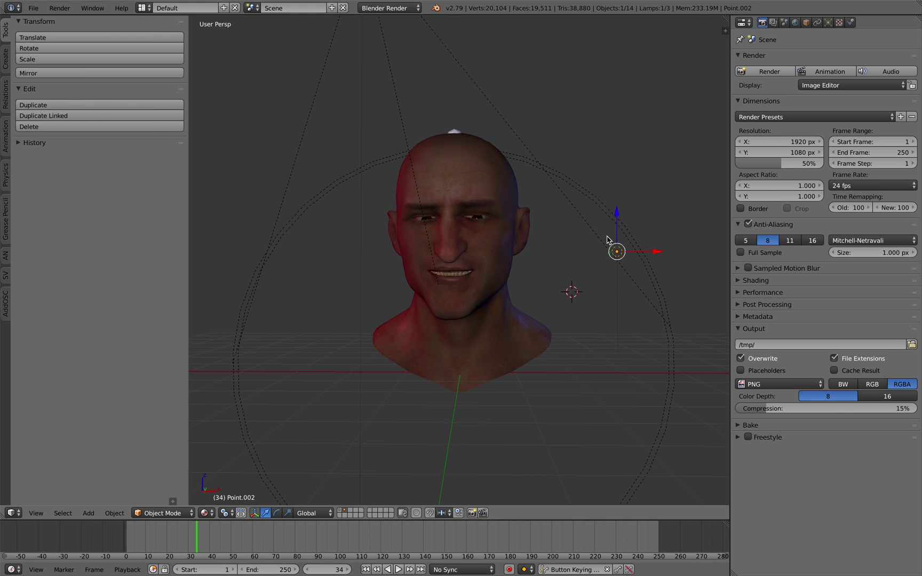
{"action": "key", "text": "g"}
{"action": "left_click", "coordinate": [610, 163]}
- Select the Point.003 lamp with the large circular outline and shift its position slightly
{"action": "right_click", "coordinate": [587, 182]}
{"action": "key", "text": "g"}
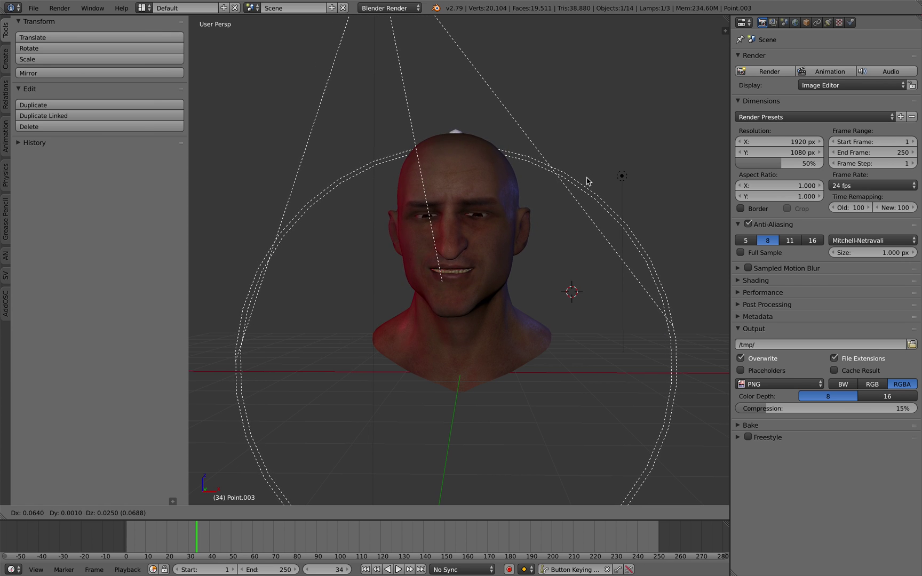
{"action": "left_click", "coordinate": [576, 191]}
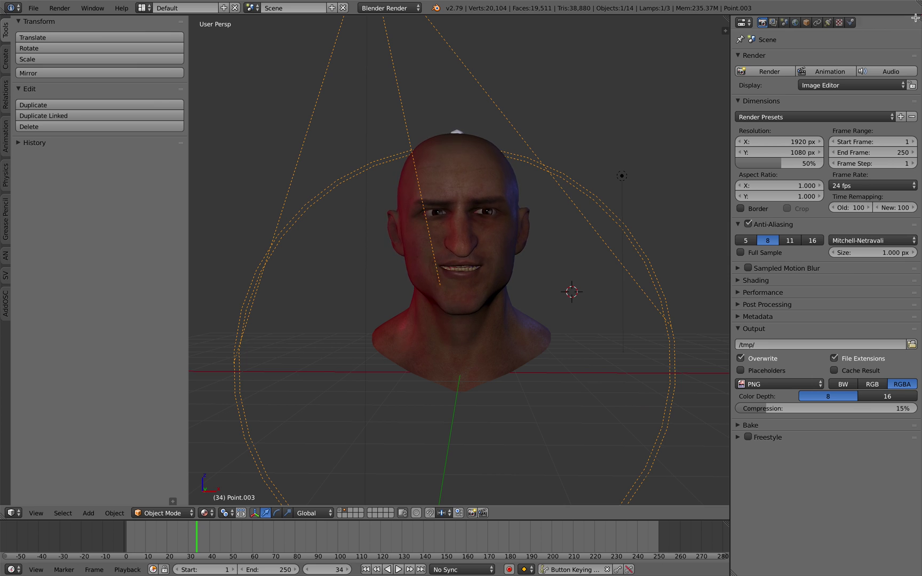
- Split the properties area into two and turn the upper part into an Outliner
{"action": "left_click_drag", "start_coordinate": [917, 17], "coordinate": [898, 210]}
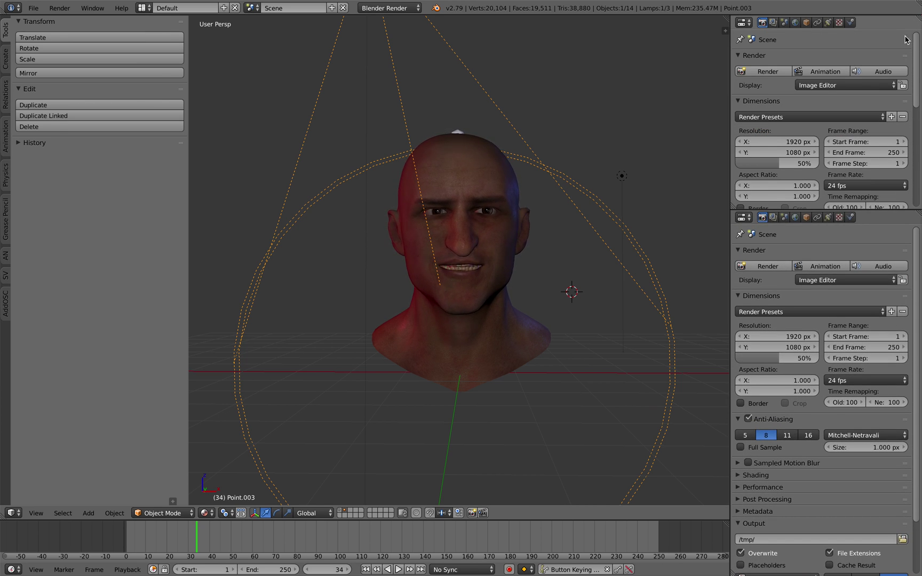
{"action": "left_click", "coordinate": [745, 22]}
{"action": "left_click", "coordinate": [761, 199]}
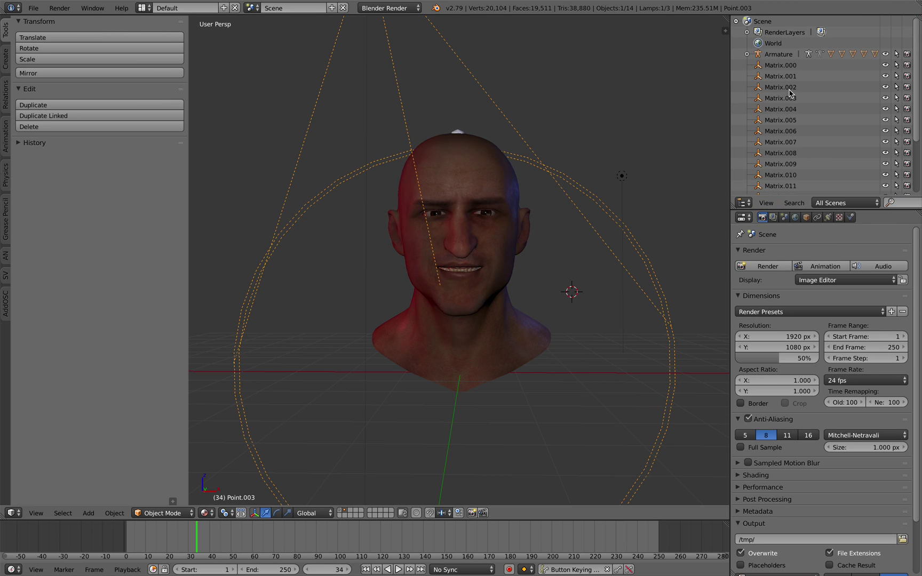
- Hide the Point.003 and Point.002 lamps in the viewport
{"action": "scroll", "coordinate": [920, 107], "scroll_direction": "down", "scroll_amount": 5}
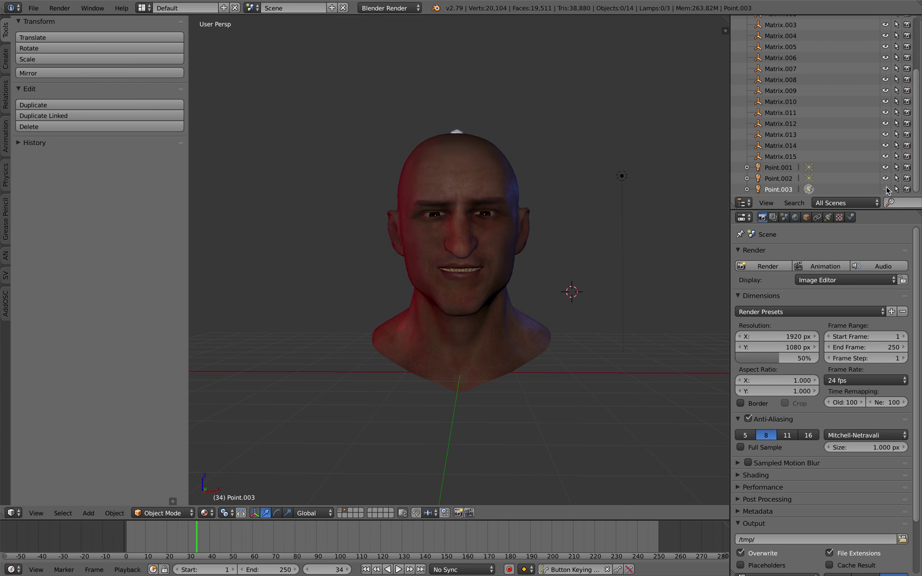
{"action": "left_click", "coordinate": [886, 189]}
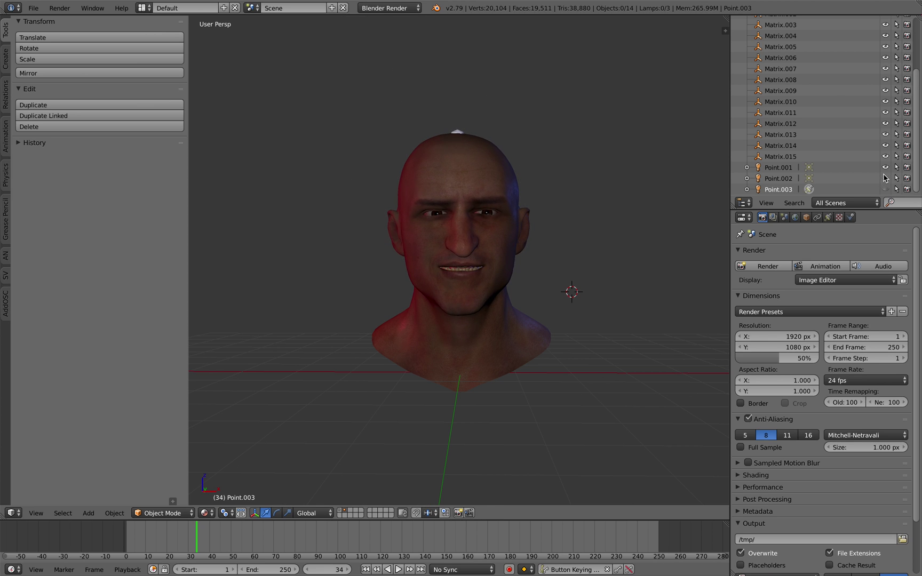
{"action": "mouse_move", "coordinate": [649, 178]}
{"action": "middle_mouse_down"}
{"action": "mouse_move", "coordinate": [616, 180]}
{"action": "mouse_move", "coordinate": [633, 179]}
{"action": "middle_mouse_up"}
- Hide the Armature in the viewport so that only the head model remains displayed
{"action": "scroll", "coordinate": [908, 106], "scroll_direction": "up", "scroll_amount": 5}
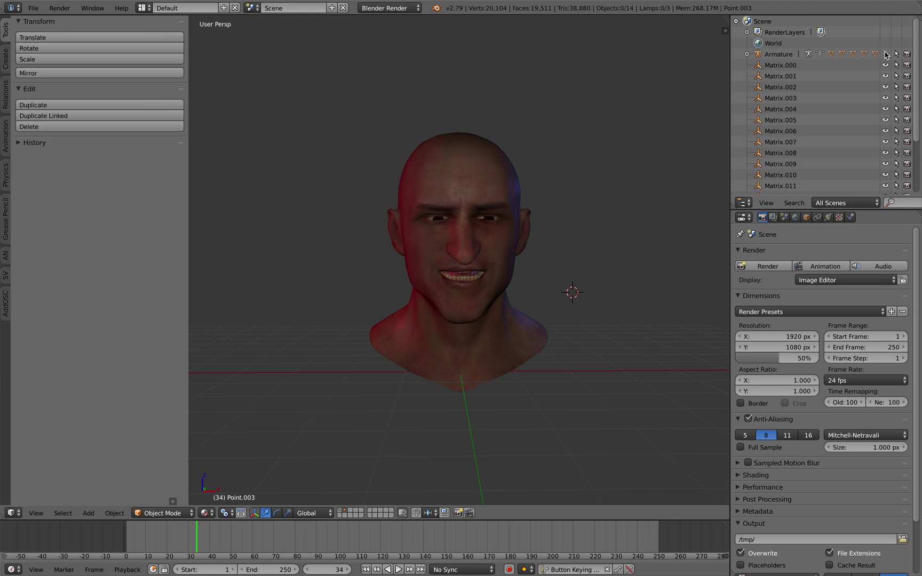
{"action": "middle_click_drag", "start_coordinate": [689, 129], "coordinate": [713, 130]}
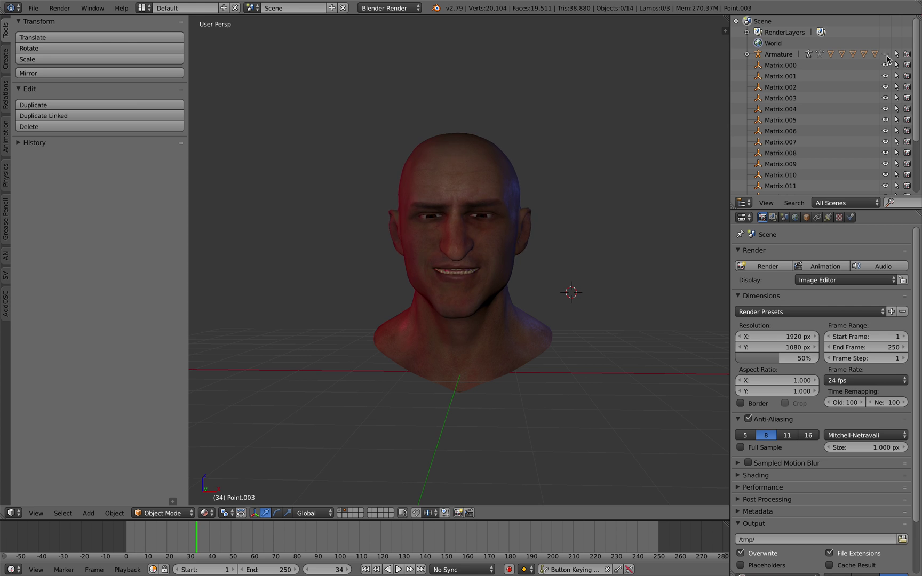
{"action": "scroll", "coordinate": [626, 202], "scroll_direction": "up", "scroll_amount": 5}
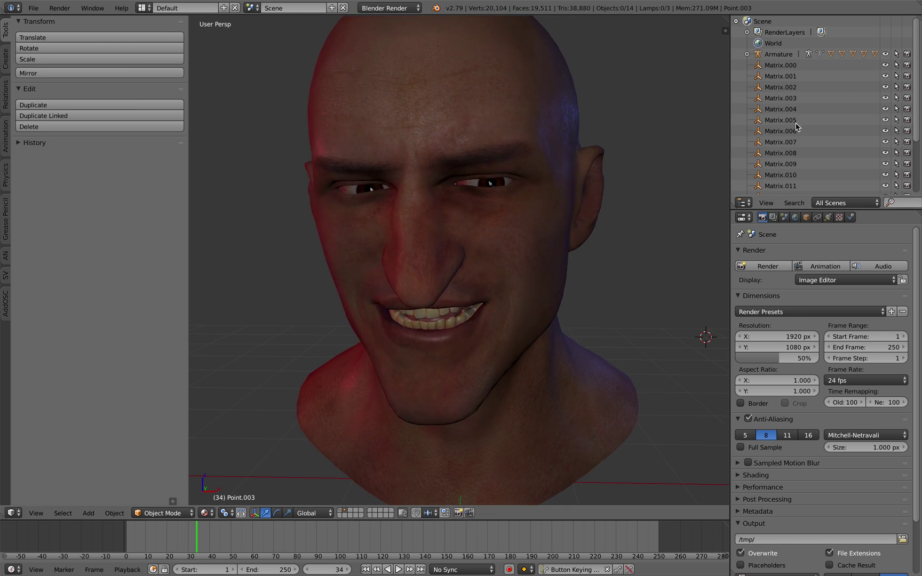
{"action": "left_click", "coordinate": [886, 54]}
{"action": "scroll", "coordinate": [563, 224], "scroll_direction": "down", "scroll_amount": 2}
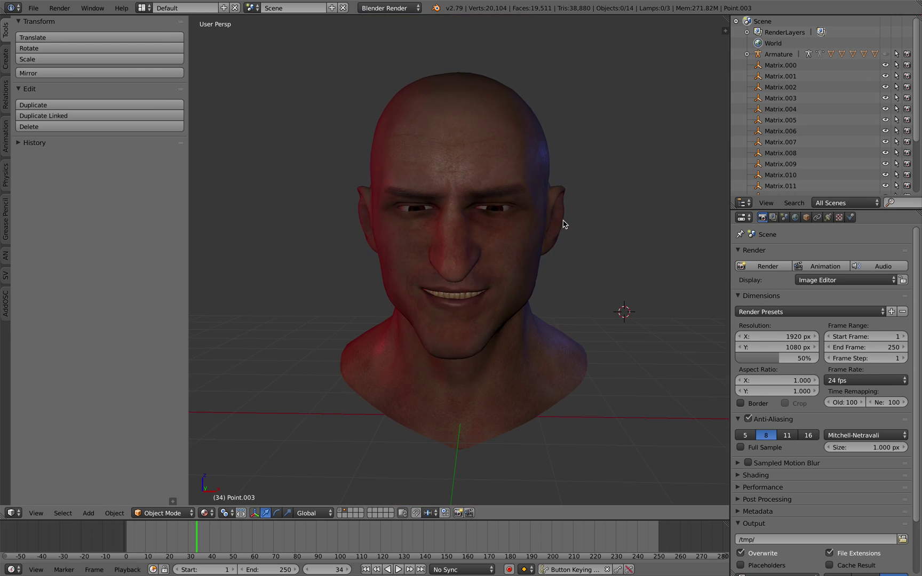
{"action": "scroll", "coordinate": [566, 221], "scroll_direction": "down", "scroll_amount": 1}
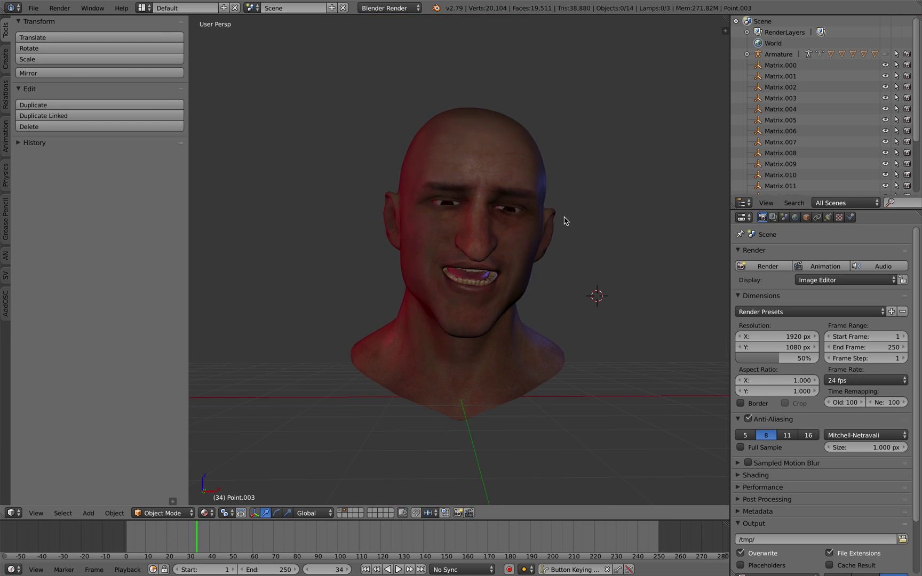
{"action": "scroll", "coordinate": [570, 229], "scroll_direction": "up", "scroll_amount": 1}
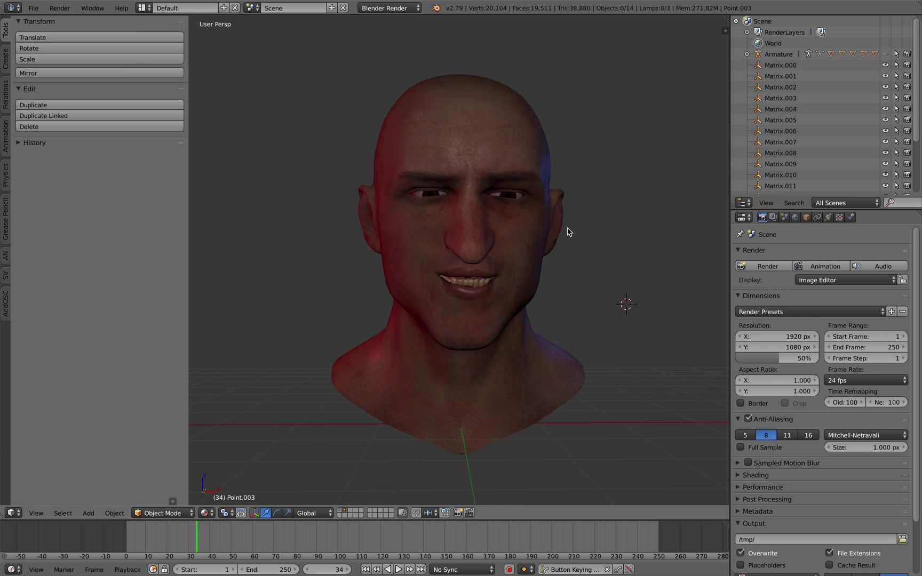
- Place the 3D cursor in the empty space beside the forehead and narrow the tool shelf
{"action": "left_click", "coordinate": [652, 180]}
{"action": "left_click", "coordinate": [645, 134]}
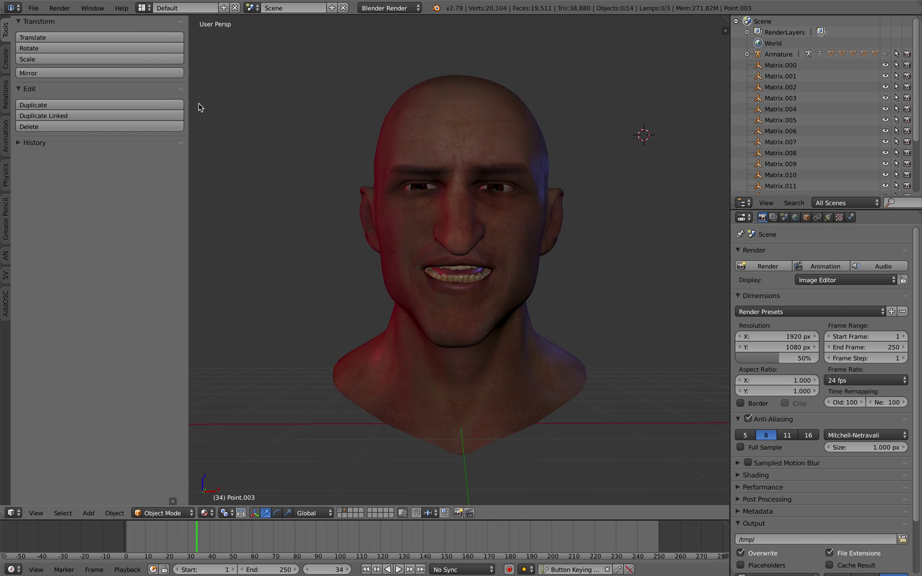
{"action": "left_click_drag", "start_coordinate": [188, 88], "coordinate": [165, 90]}
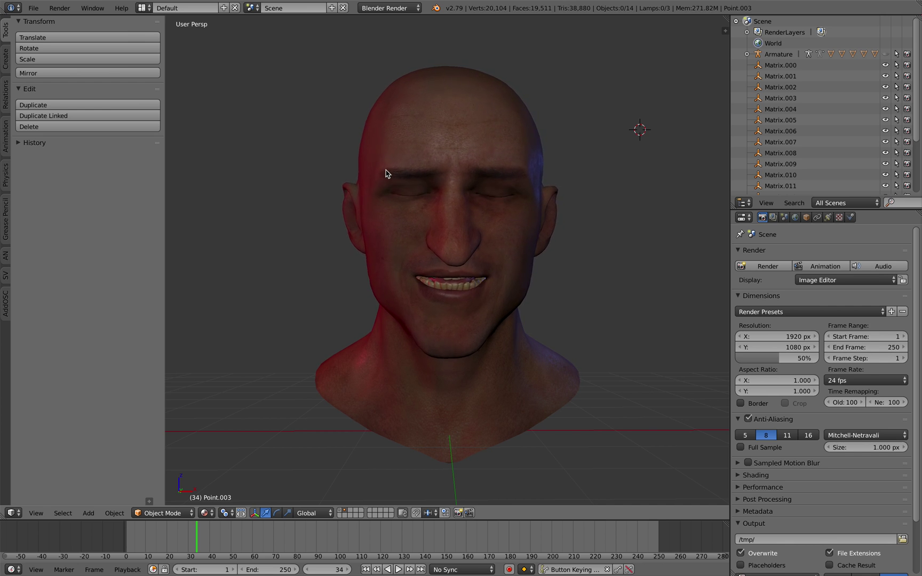
- View the head from other angles and narrow the tool shelf a little further
{"action": "scroll", "coordinate": [383, 191], "scroll_direction": "down", "scroll_amount": 1}
{"action": "middle_click_drag", "start_coordinate": [383, 191], "coordinate": [346, 153]}
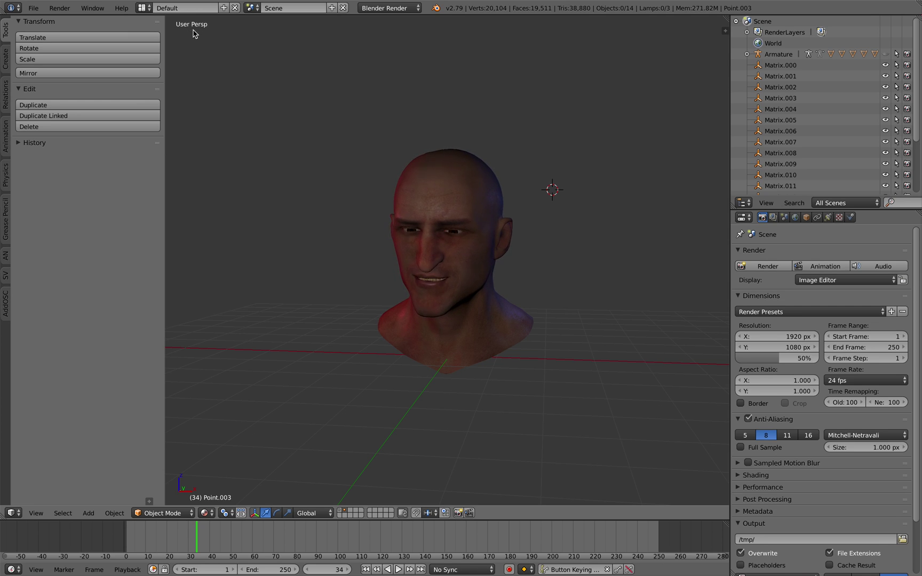
{"action": "scroll", "coordinate": [313, 87], "scroll_direction": "up", "scroll_amount": 2}
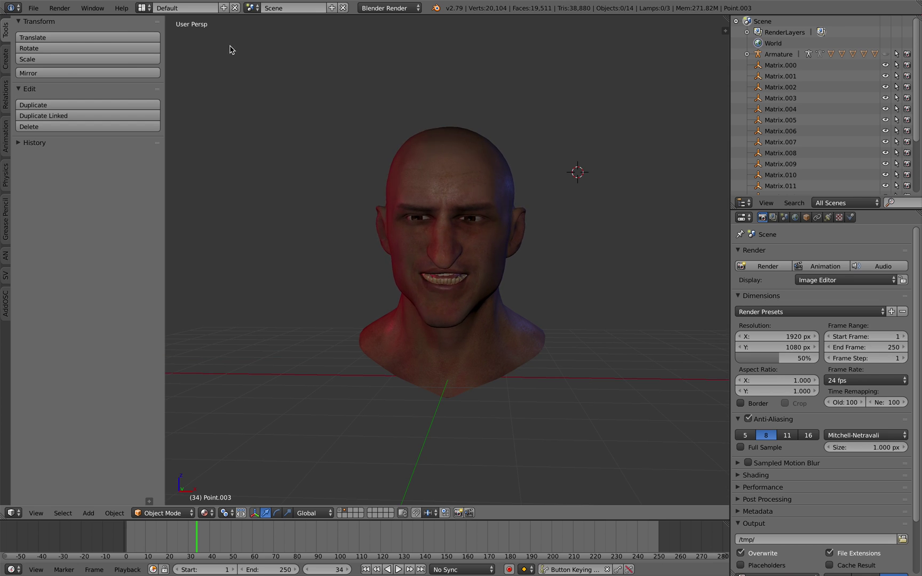
{"action": "middle_click_drag", "start_coordinate": [352, 138], "coordinate": [379, 156]}
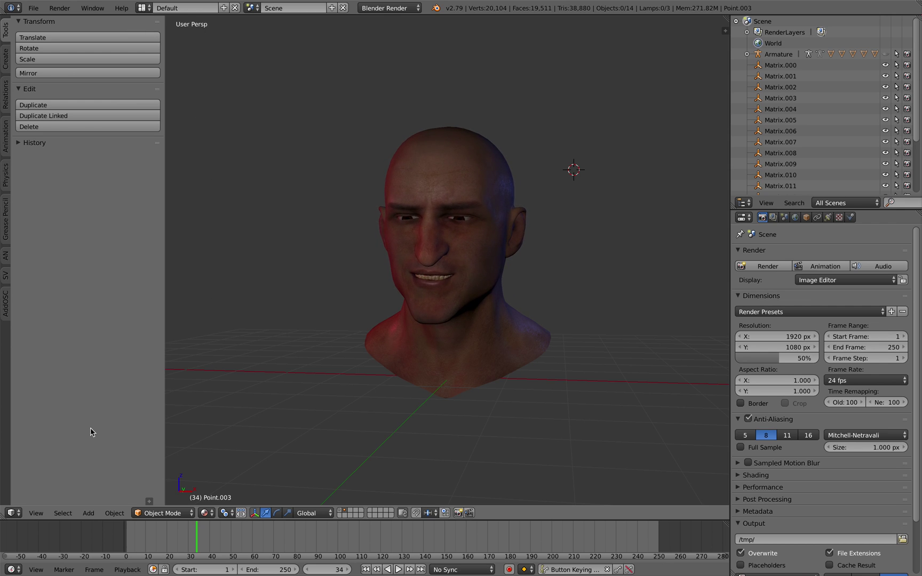
{"action": "left_click", "coordinate": [19, 516]}
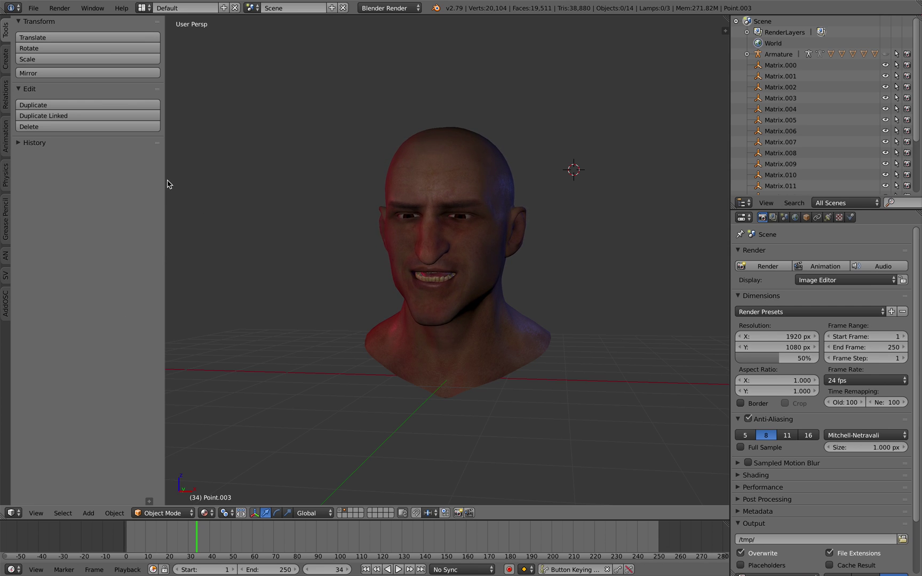
{"action": "left_click_drag", "start_coordinate": [165, 180], "coordinate": [156, 181]}
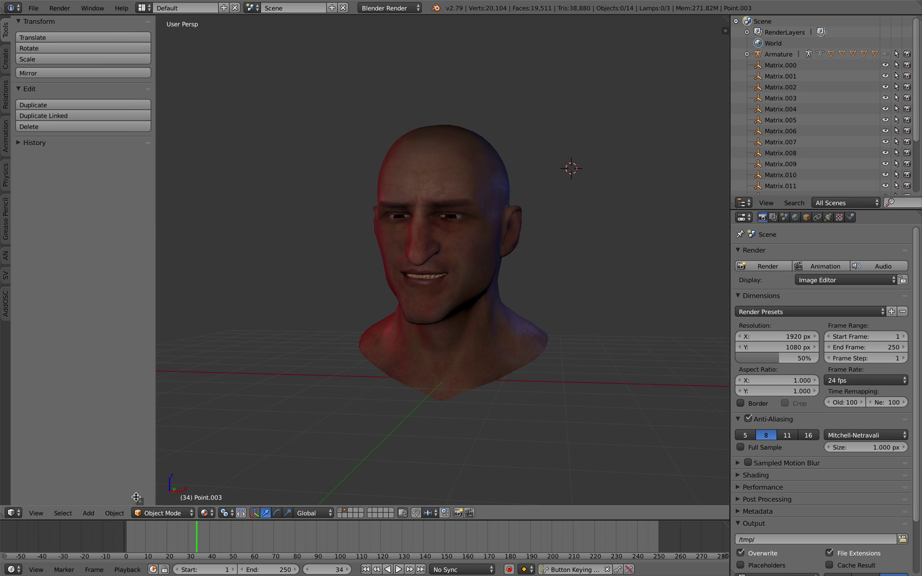
- Review the 3D view's viewing commands and toggle the tool shelf off and on
{"action": "left_click", "coordinate": [38, 513]}
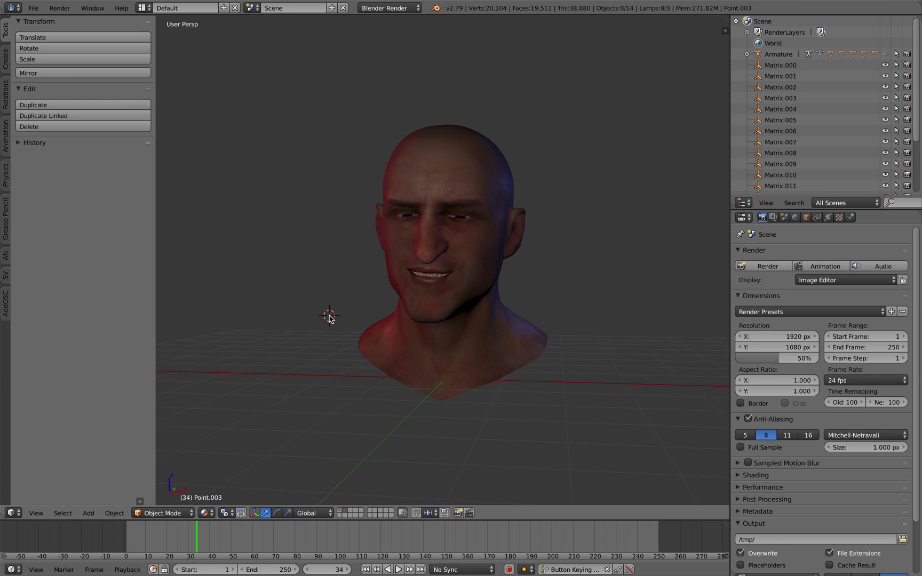
{"action": "key", "text": "t"}
{"action": "key", "text": "t"}
{"action": "key", "text": "t"}
{"action": "key", "text": "t"}
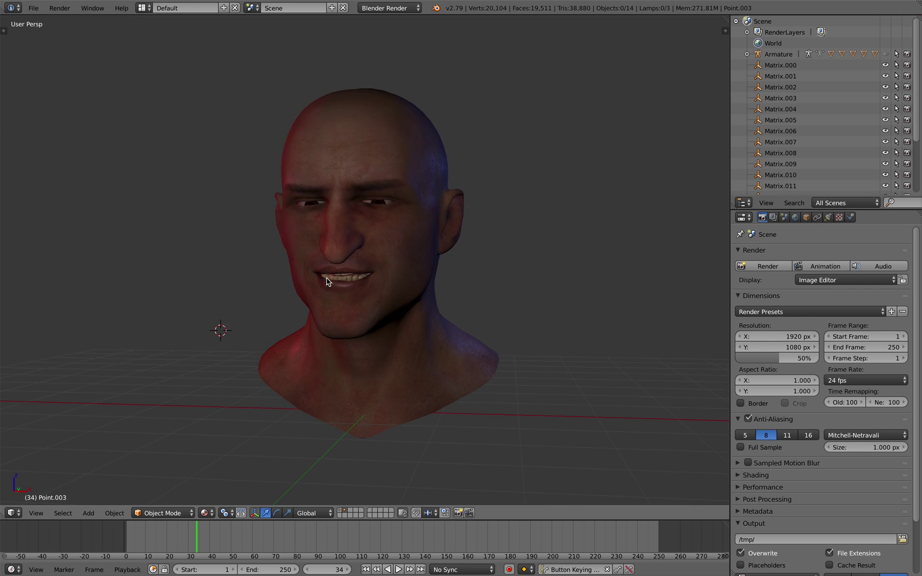
{"action": "middle_click_drag", "start_coordinate": [327, 282], "coordinate": [342, 278]}
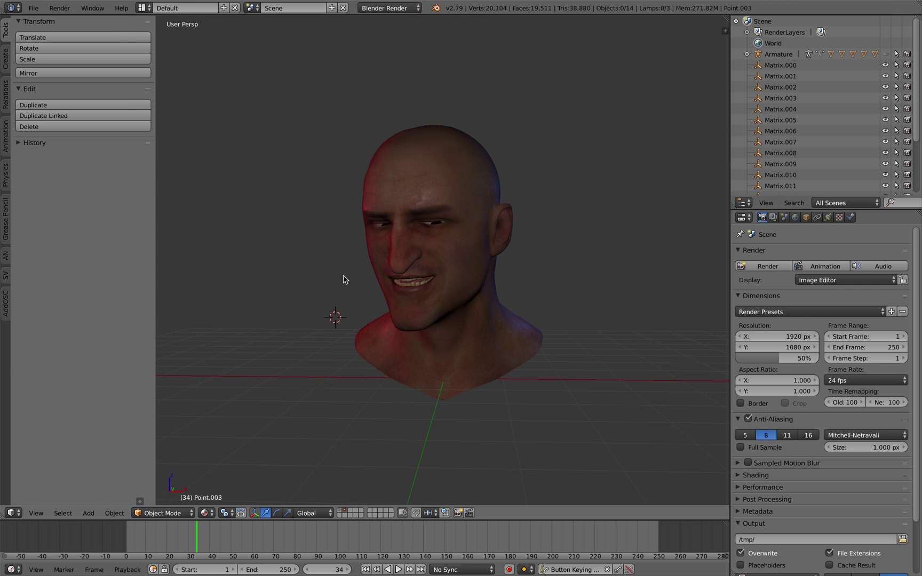
- Show the 3D view's properties sidebar and review its transform, view and display settings
{"action": "key", "text": "n"}
{"action": "key", "text": "n"}
{"action": "key", "text": "n"}
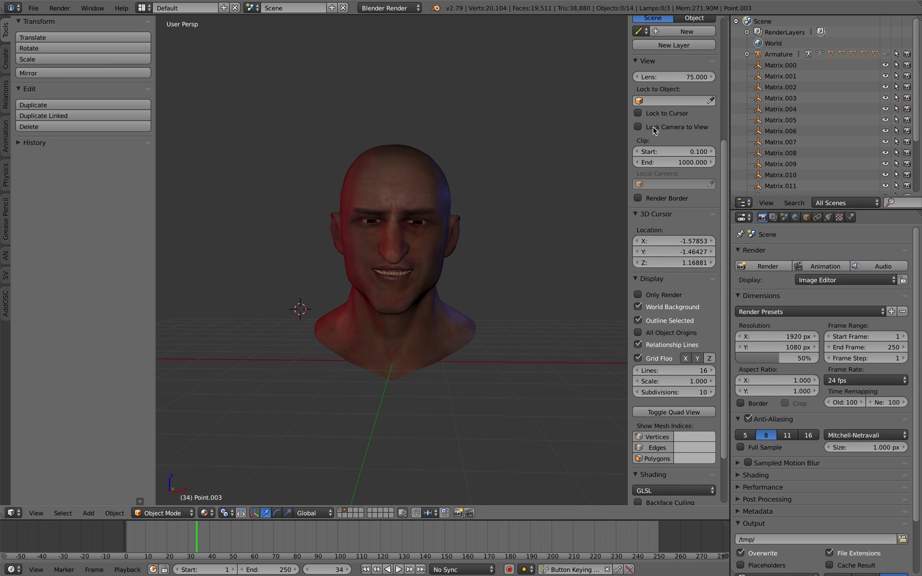
{"action": "scroll", "coordinate": [646, 139], "scroll_direction": "up", "scroll_amount": 7}
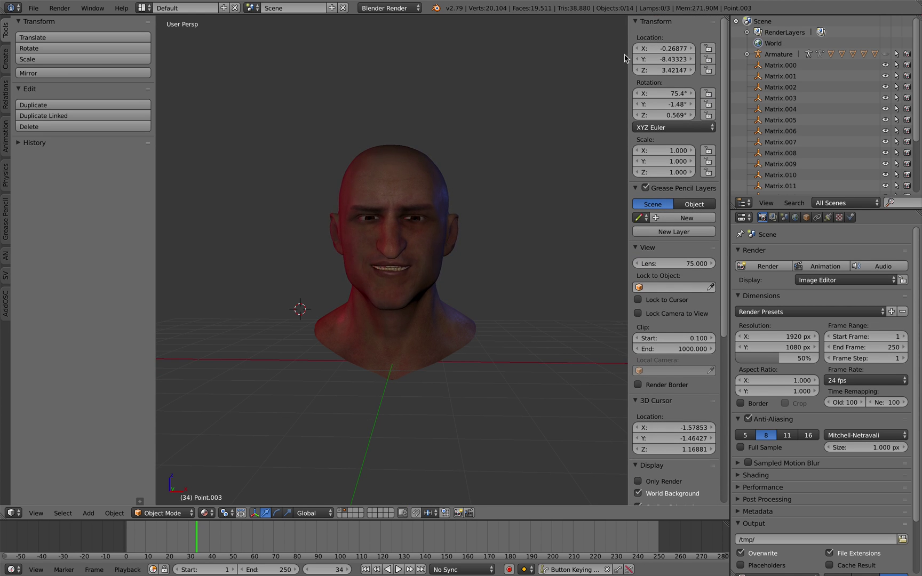
{"action": "left_click", "coordinate": [576, 118]}
- Hide the properties sidebar, and toggle the tool shelf off and back on
{"action": "key", "text": "n"}
{"action": "key", "text": "n"}
{"action": "key", "text": "n"}
{"action": "key", "text": "n"}
{"action": "key", "text": "n"}
{"action": "key", "text": "t"}
{"action": "key", "text": "t"}
{"action": "key", "text": "t"}
{"action": "key", "text": "t"}
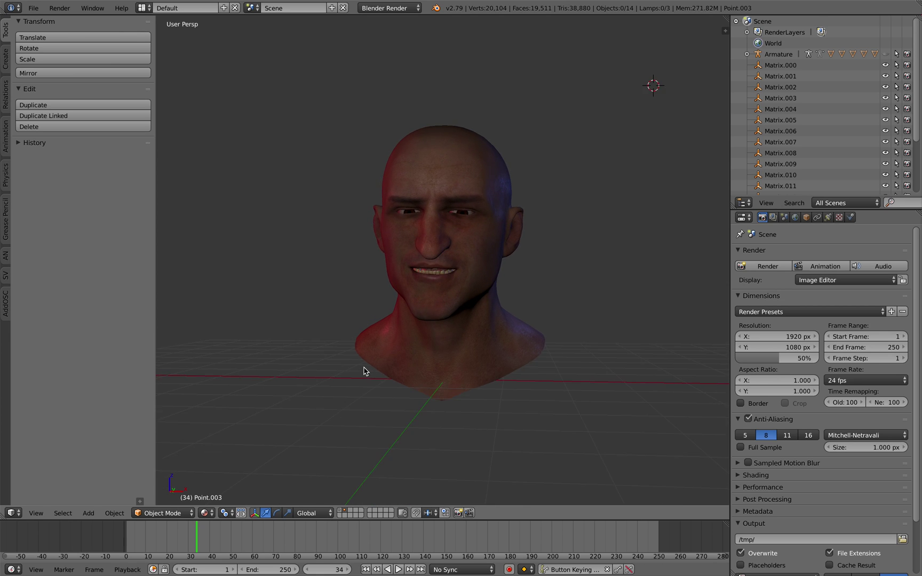
- Widen the tool shelf slightly
{"action": "scroll", "coordinate": [358, 371], "scroll_direction": "up", "scroll_amount": 2}
{"action": "middle_click_drag", "start_coordinate": [314, 335], "coordinate": [310, 332]}
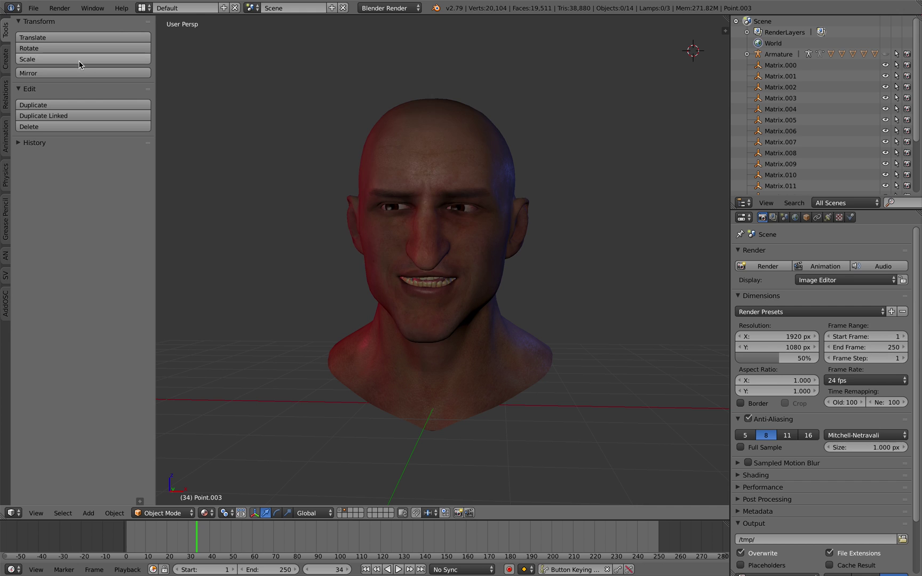
{"action": "left_click_drag", "start_coordinate": [156, 92], "coordinate": [161, 97]}
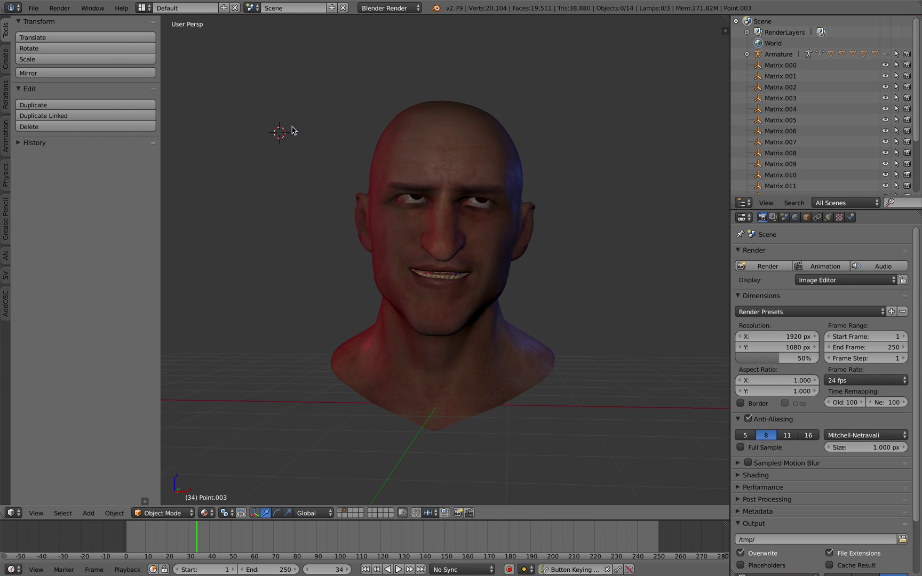
- Place the 3D cursor at several different spots above, beside and on the head
{"action": "left_click", "coordinate": [333, 86]}
{"action": "left_click", "coordinate": [382, 72]}
{"action": "left_click", "coordinate": [448, 59]}
{"action": "left_click", "coordinate": [475, 63]}
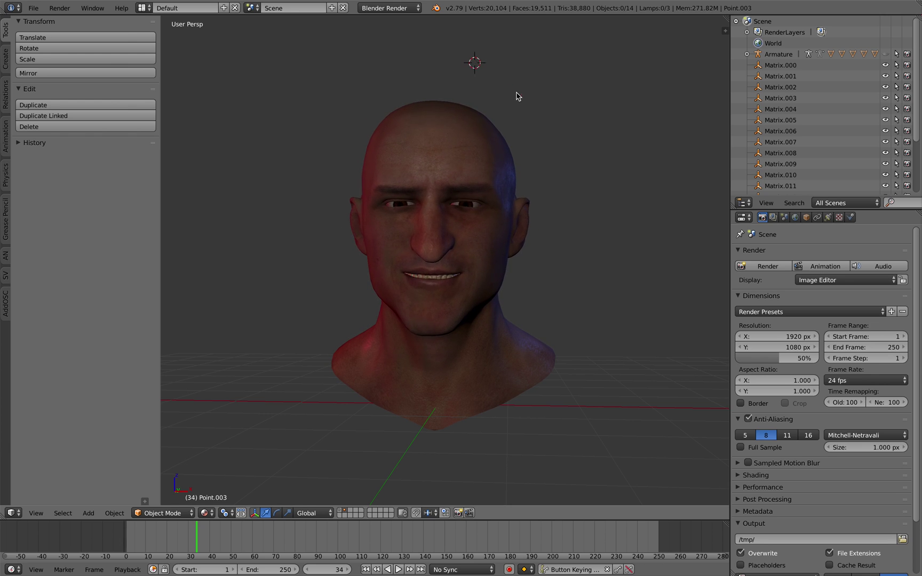
{"action": "left_click", "coordinate": [557, 176]}
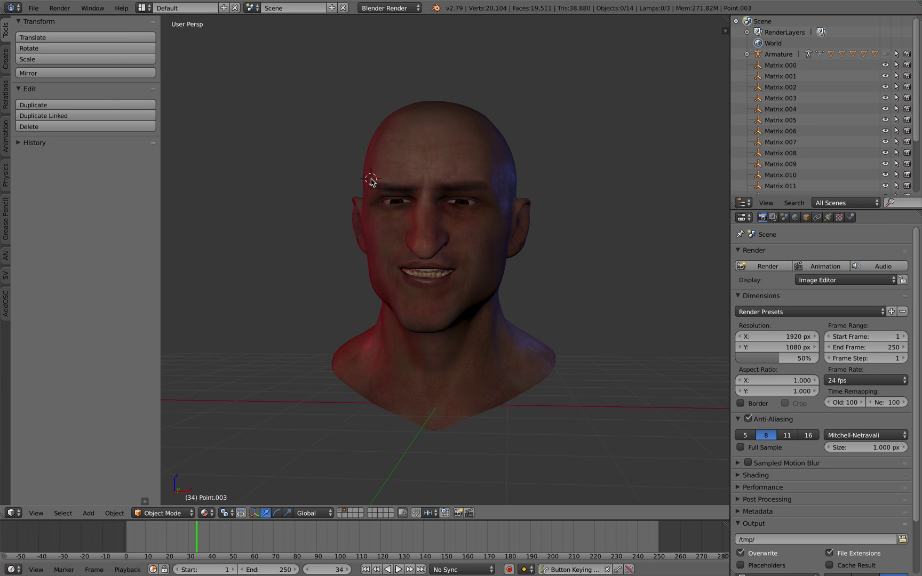
{"action": "left_click", "coordinate": [421, 117]}
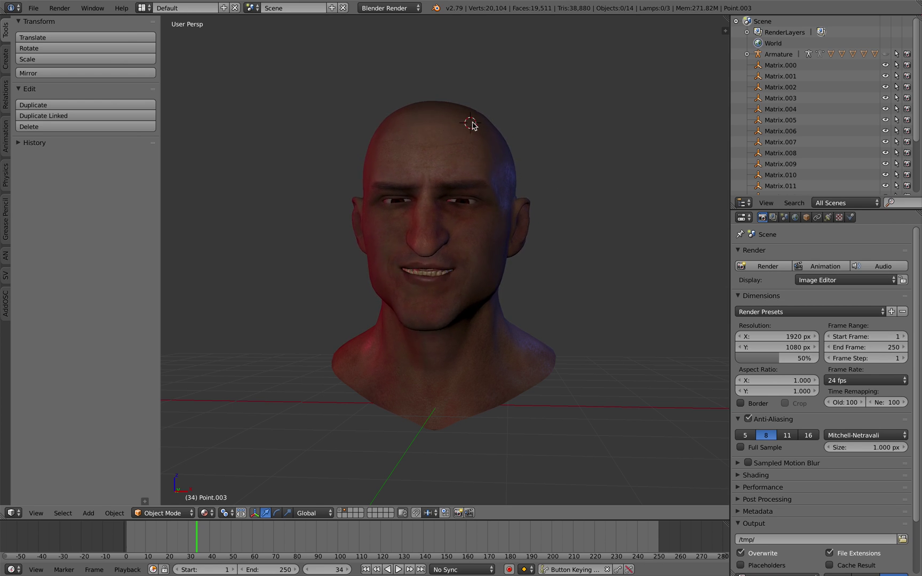
- Select the head mesh, reposition the 3D cursor around it, and deselect everything
{"action": "right_click", "coordinate": [496, 154]}
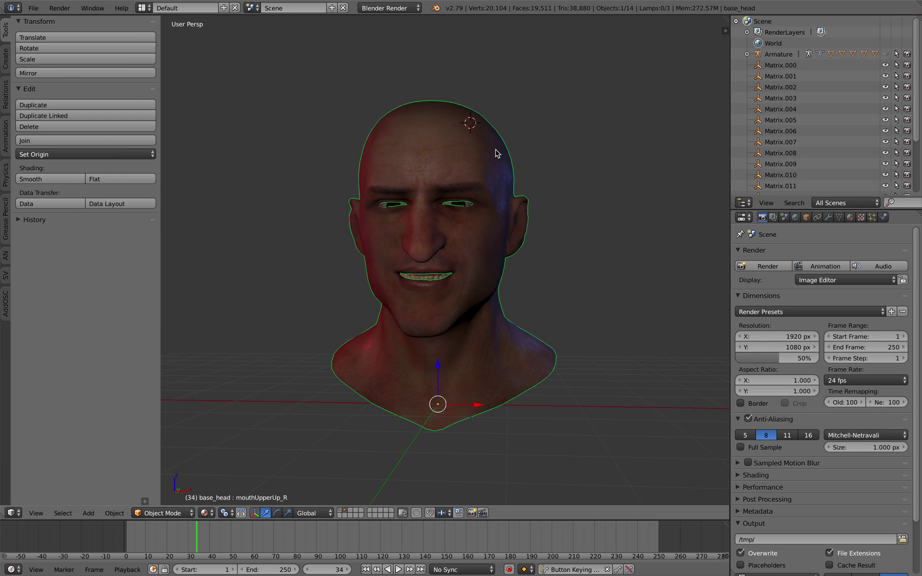
{"action": "middle_click_drag", "start_coordinate": [427, 135], "coordinate": [391, 103]}
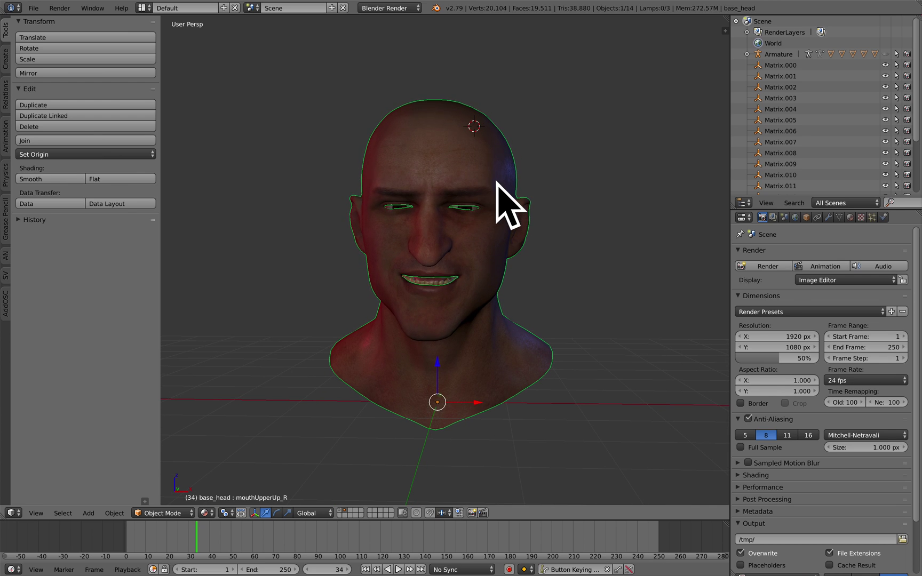
{"action": "left_click", "coordinate": [553, 140]}
{"action": "left_click", "coordinate": [589, 168]}
{"action": "left_click", "coordinate": [630, 246]}
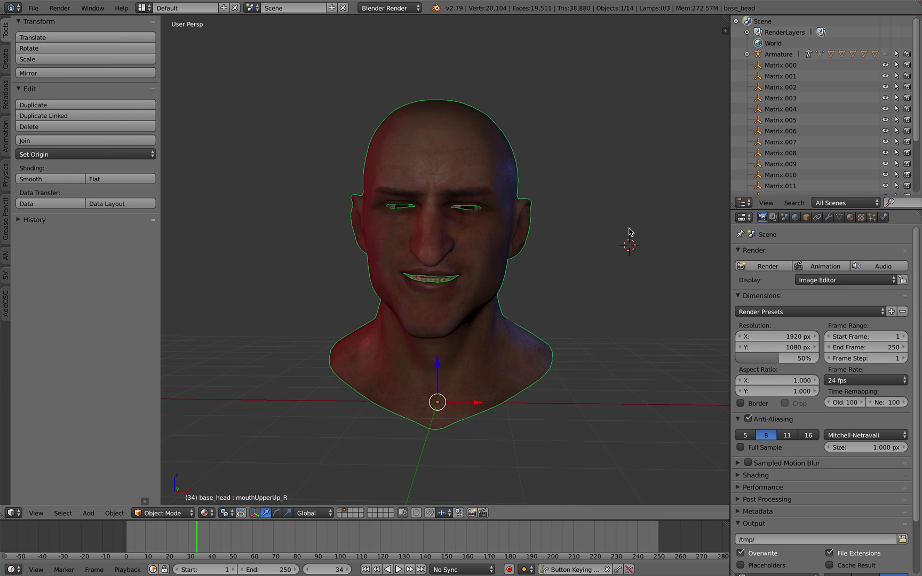
{"action": "left_click", "coordinate": [308, 312]}
{"action": "left_click", "coordinate": [580, 231]}
{"action": "key", "text": "a"}
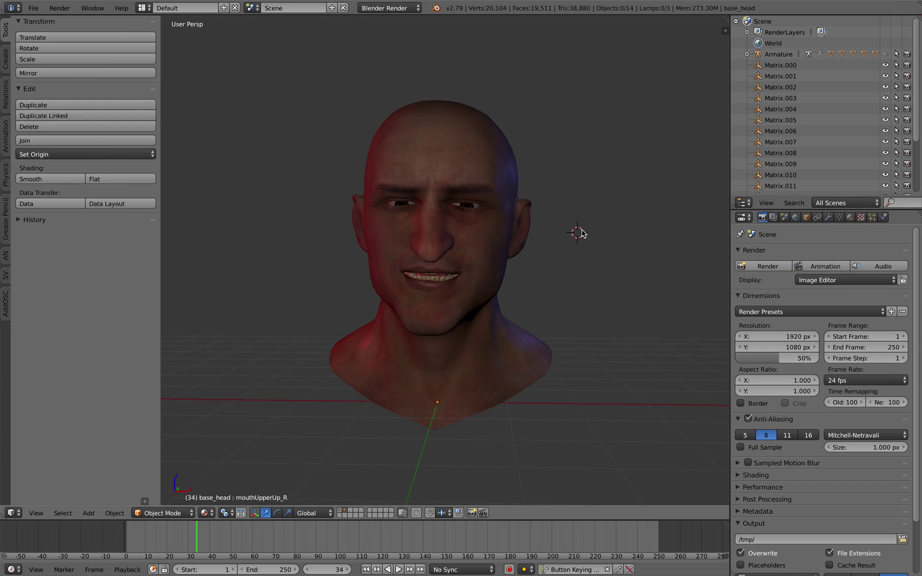
- Examine the head from several angles and distances, with the 3D cursor placed at different spots around it
{"action": "left_click", "coordinate": [591, 282]}
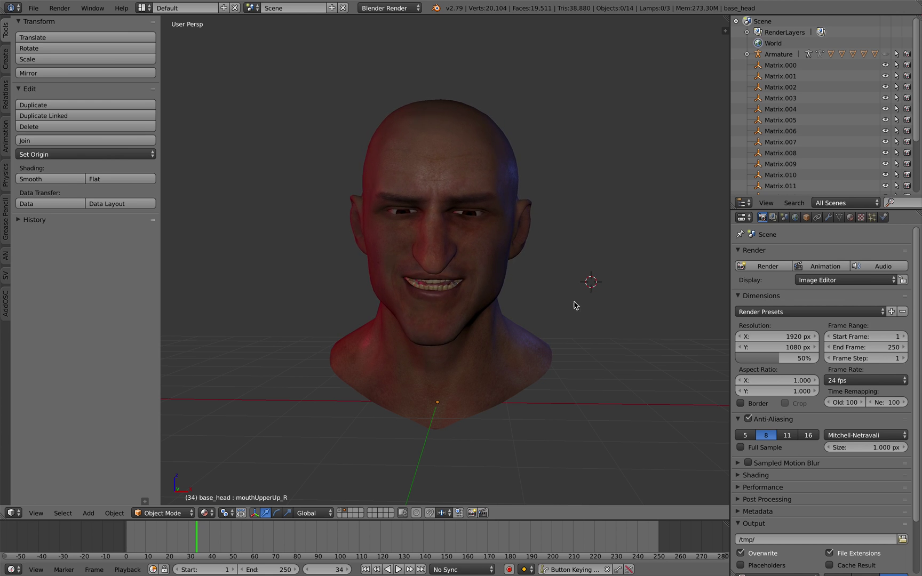
{"action": "left_click", "coordinate": [577, 303]}
{"action": "middle_click_drag", "start_coordinate": [577, 303], "coordinate": [552, 301]}
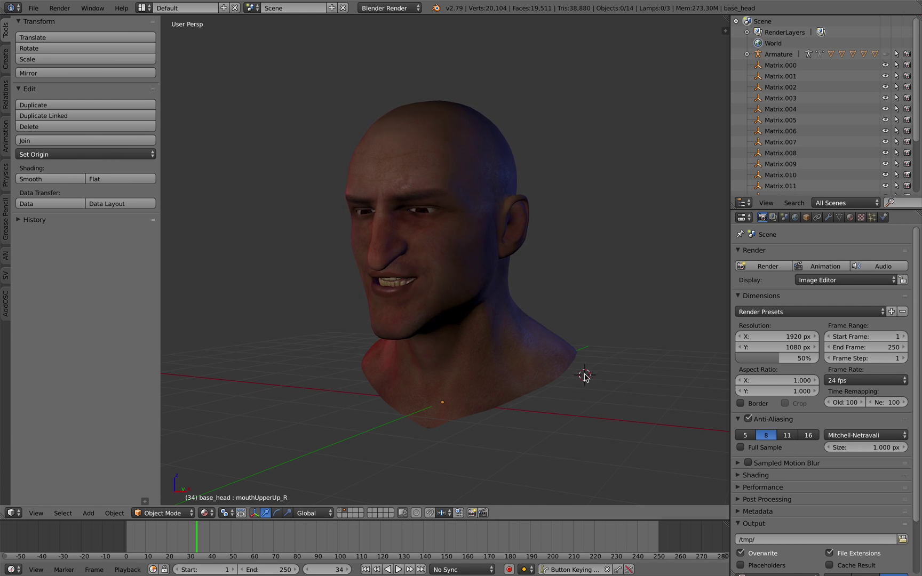
{"action": "scroll", "coordinate": [611, 301], "scroll_direction": "down", "scroll_amount": 4}
{"action": "scroll", "coordinate": [595, 299], "scroll_direction": "up", "scroll_amount": 2}
{"action": "middle_click_drag", "start_coordinate": [554, 292], "coordinate": [559, 289]}
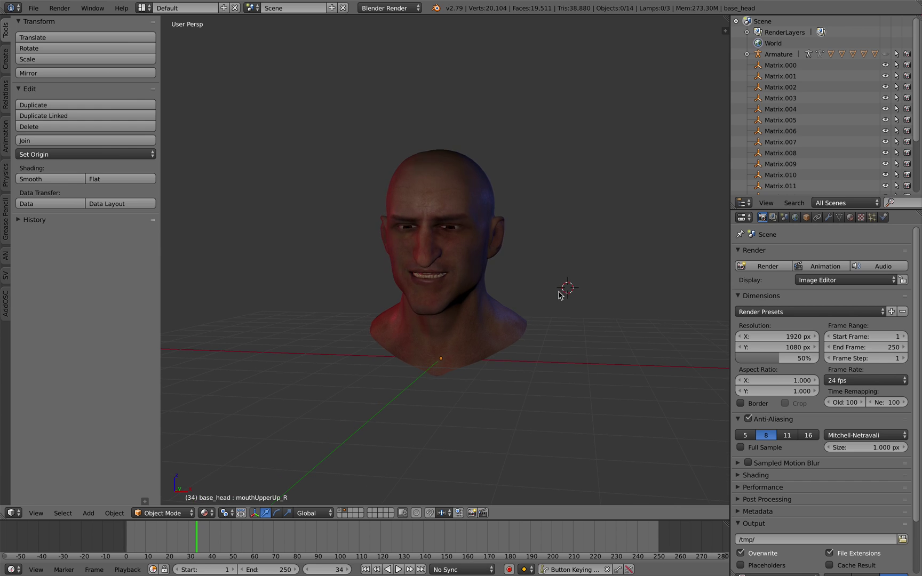
{"action": "scroll", "coordinate": [559, 289], "scroll_direction": "up", "scroll_amount": 1}
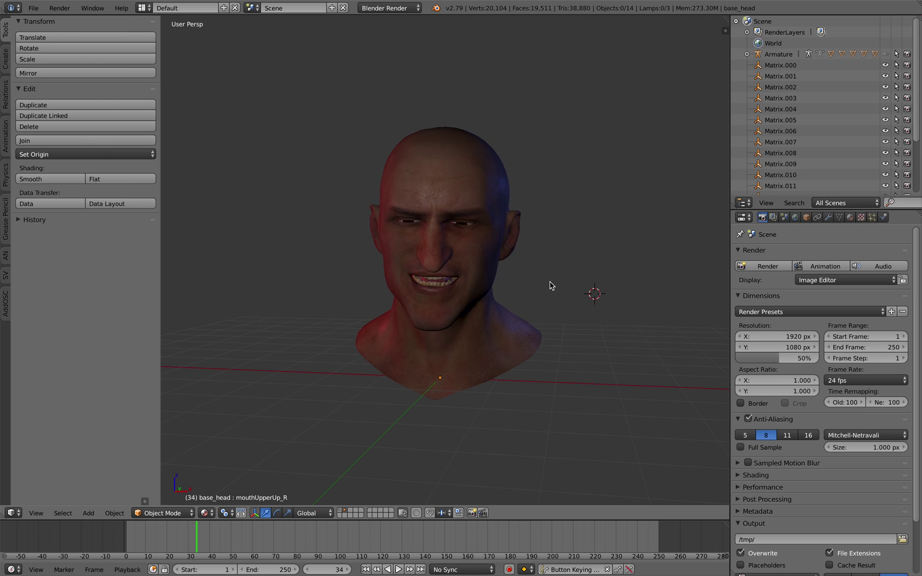
{"action": "scroll", "coordinate": [552, 286], "scroll_direction": "up", "scroll_amount": 1}
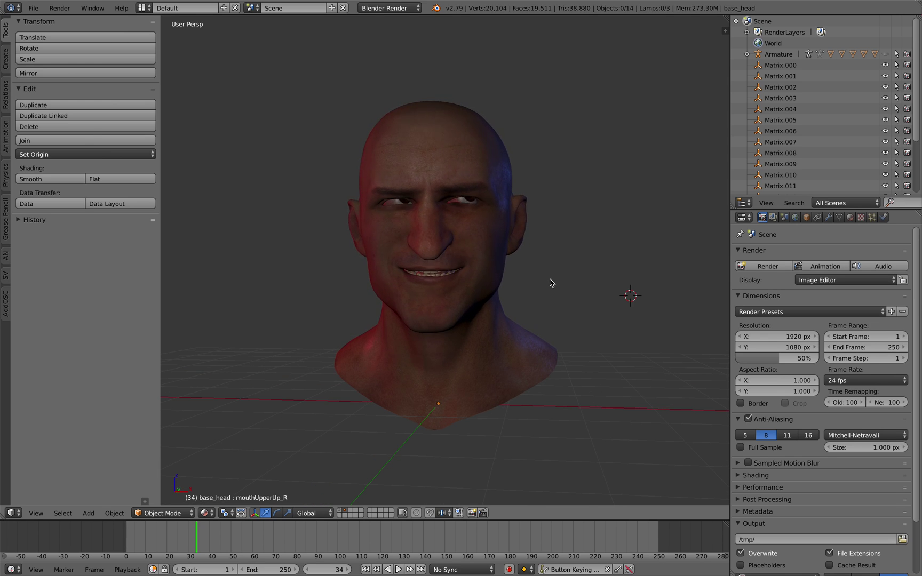
{"action": "scroll", "coordinate": [553, 284], "scroll_direction": "down", "scroll_amount": 1}
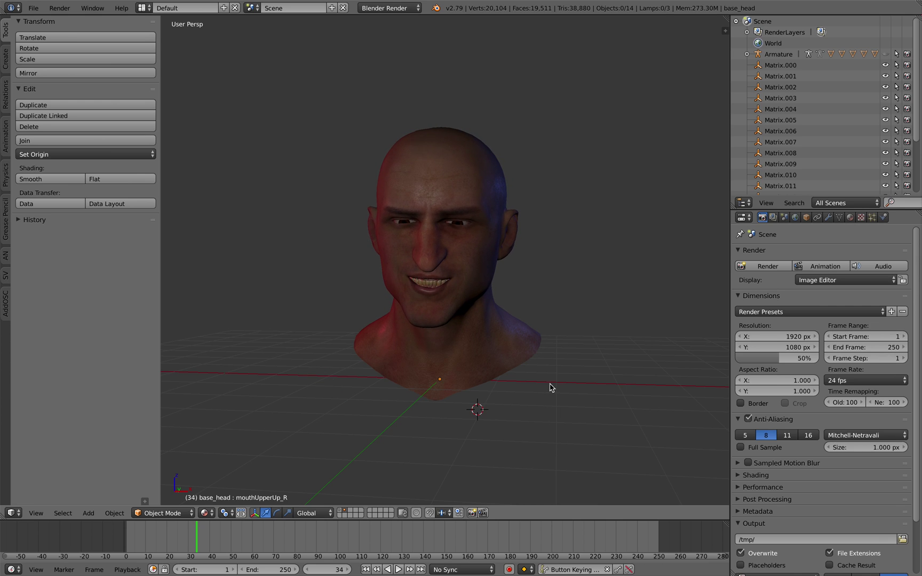
{"action": "scroll", "coordinate": [512, 389], "scroll_direction": "down", "scroll_amount": 1}
{"action": "scroll", "coordinate": [511, 384], "scroll_direction": "up", "scroll_amount": 1}
{"action": "scroll", "coordinate": [512, 383], "scroll_direction": "up", "scroll_amount": 1}
{"action": "scroll", "coordinate": [515, 383], "scroll_direction": "down", "scroll_amount": 1}
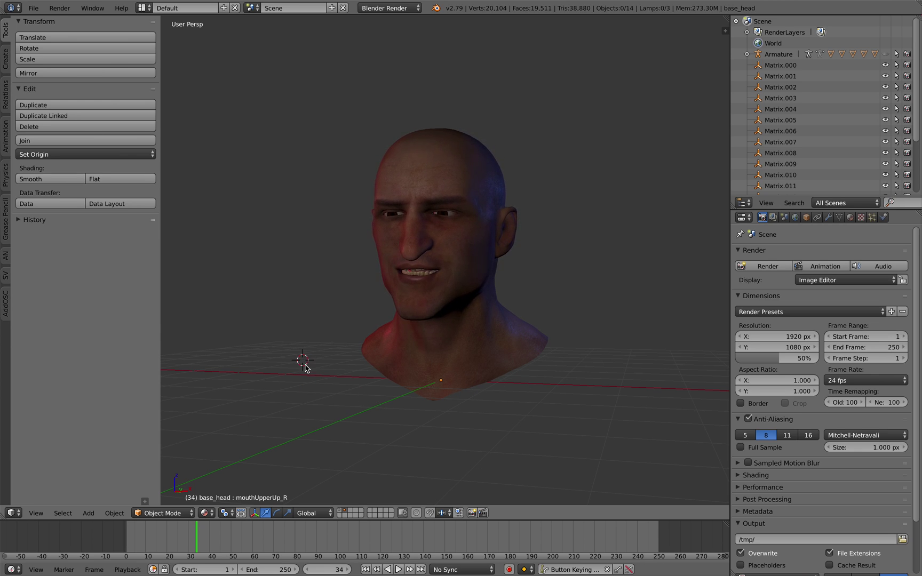
{"action": "middle_click_drag", "start_coordinate": [341, 388], "coordinate": [384, 375]}
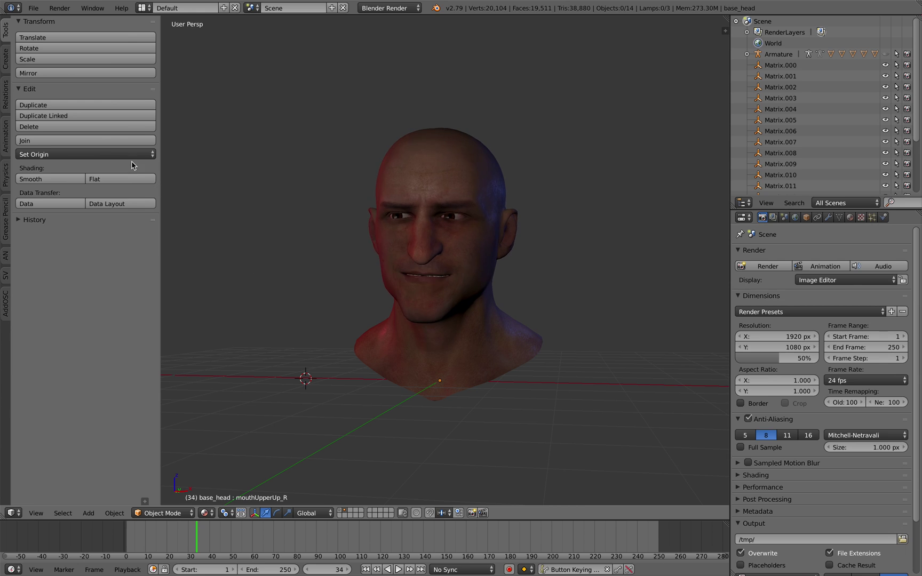
- Show the Add Primitive tools, place the 3D cursor beside the head's shoulder, and add a cube there
{"action": "left_click", "coordinate": [5, 58]}
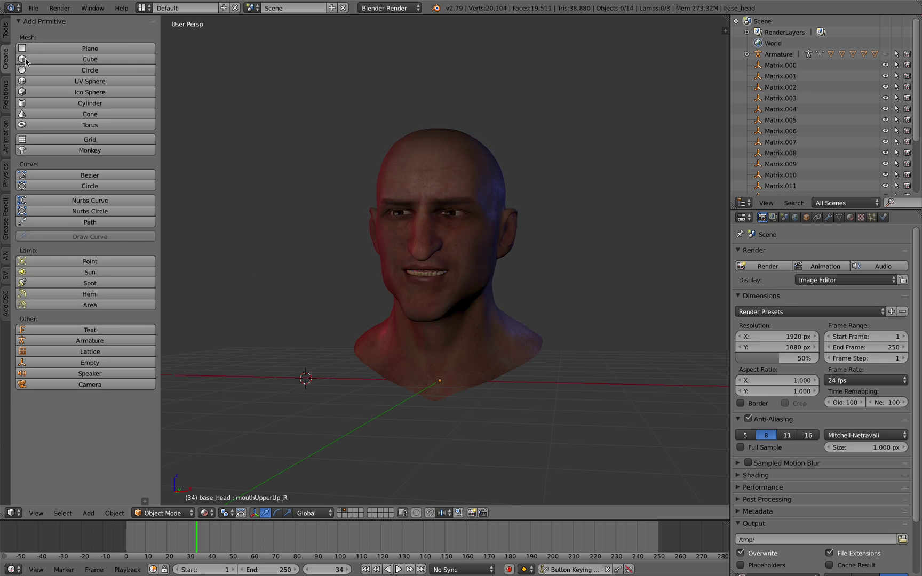
{"action": "left_click_drag", "start_coordinate": [160, 75], "coordinate": [156, 76]}
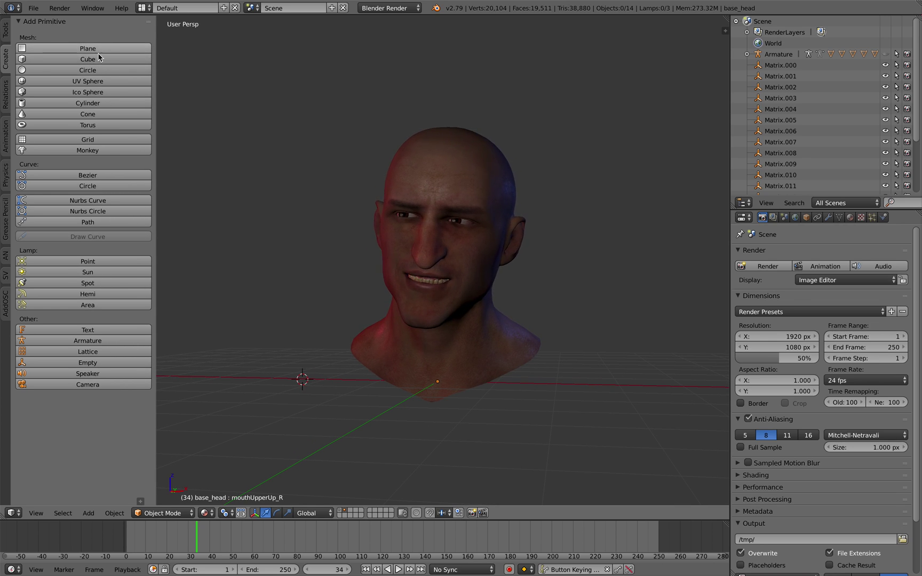
{"action": "left_click", "coordinate": [280, 319]}
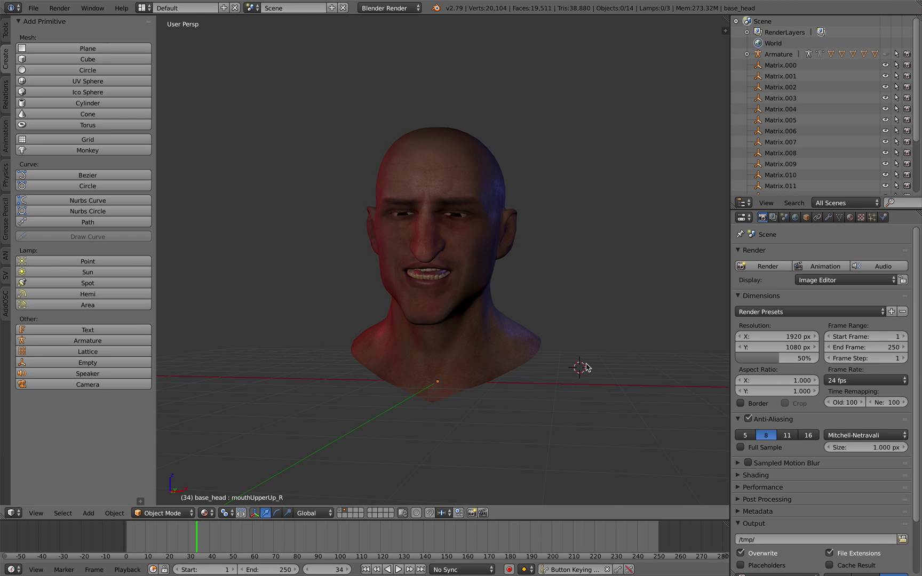
{"action": "middle_click_drag", "start_coordinate": [578, 352], "coordinate": [563, 325]}
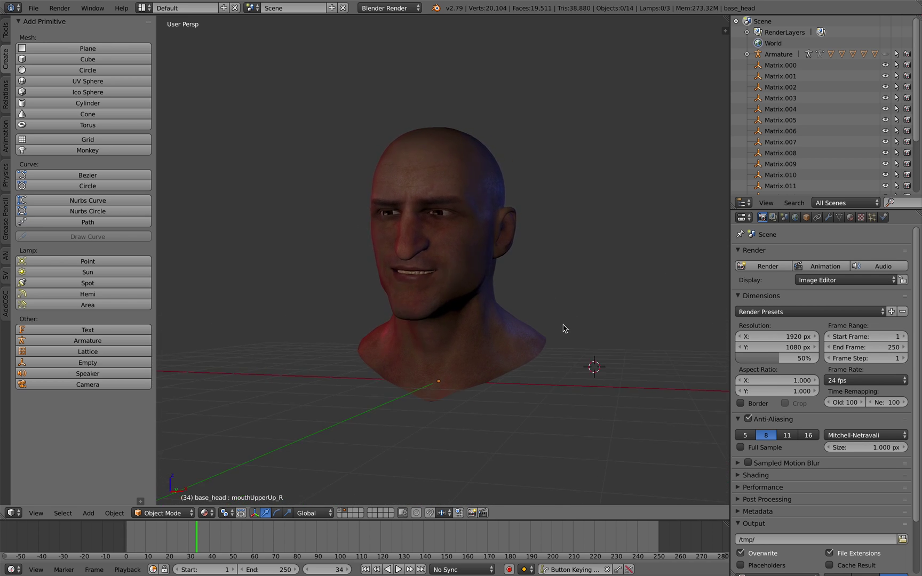
{"action": "left_click", "coordinate": [92, 63]}
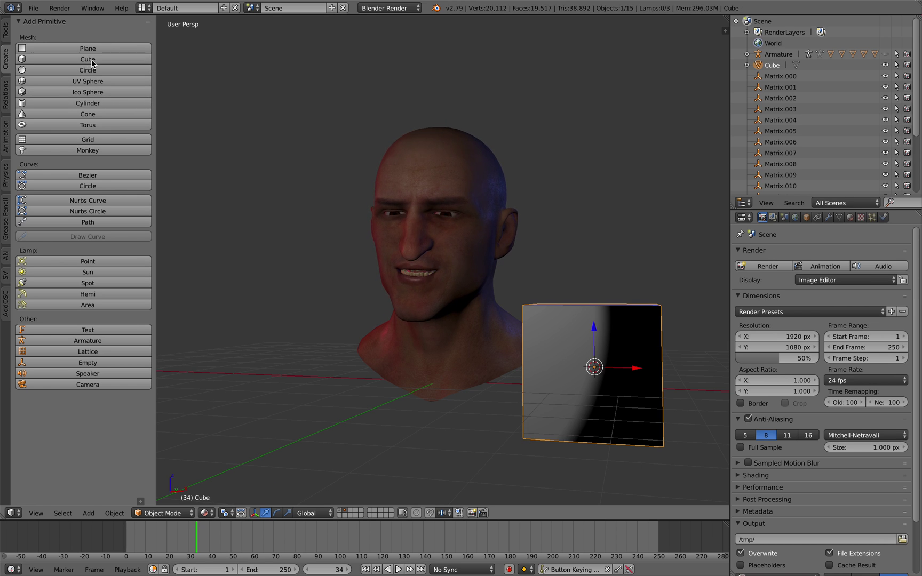
- Switch the viewport shading to Solid and view the head and cube from the front
{"action": "middle_click_drag", "start_coordinate": [319, 237], "coordinate": [562, 339]}
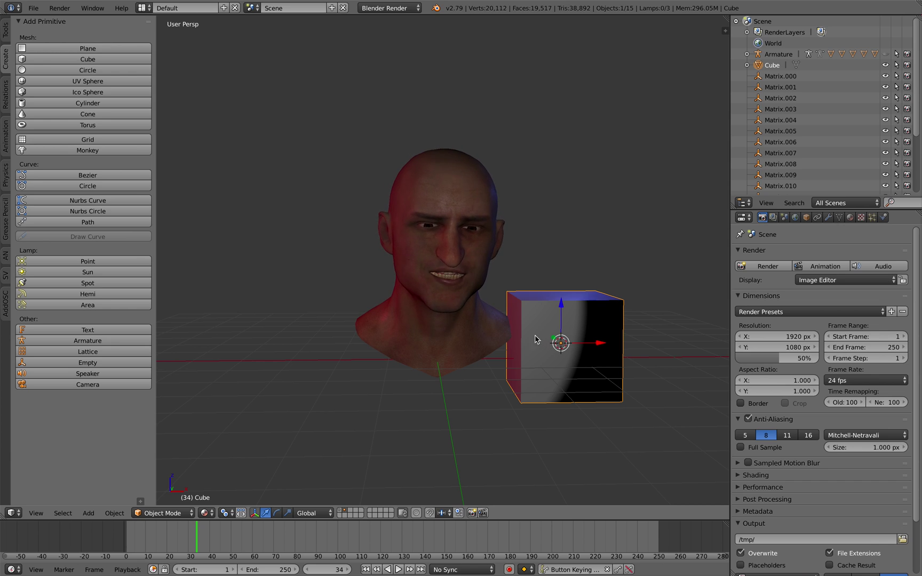
{"action": "middle_click_drag", "start_coordinate": [465, 244], "coordinate": [459, 237], "text": "shift"}
{"action": "left_click", "coordinate": [207, 513]}
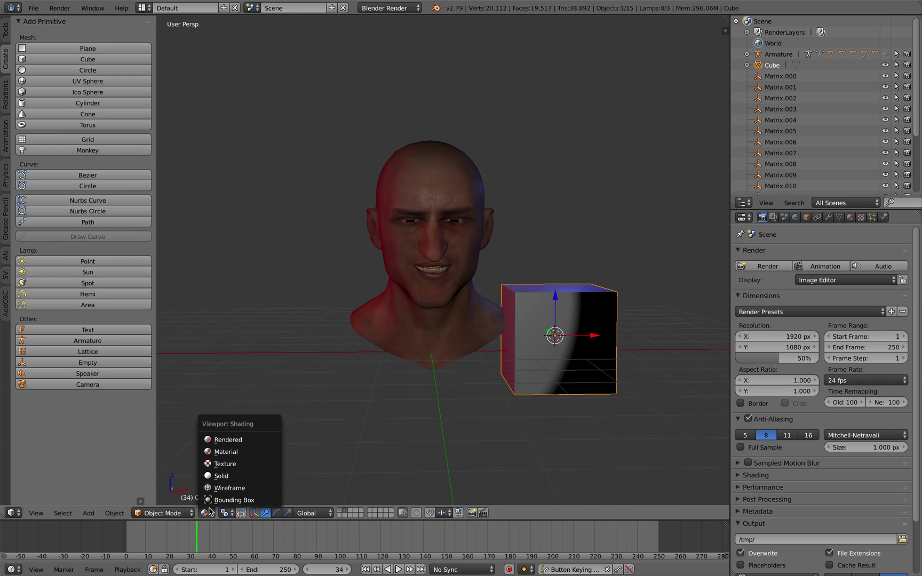
{"action": "left_click", "coordinate": [244, 476]}
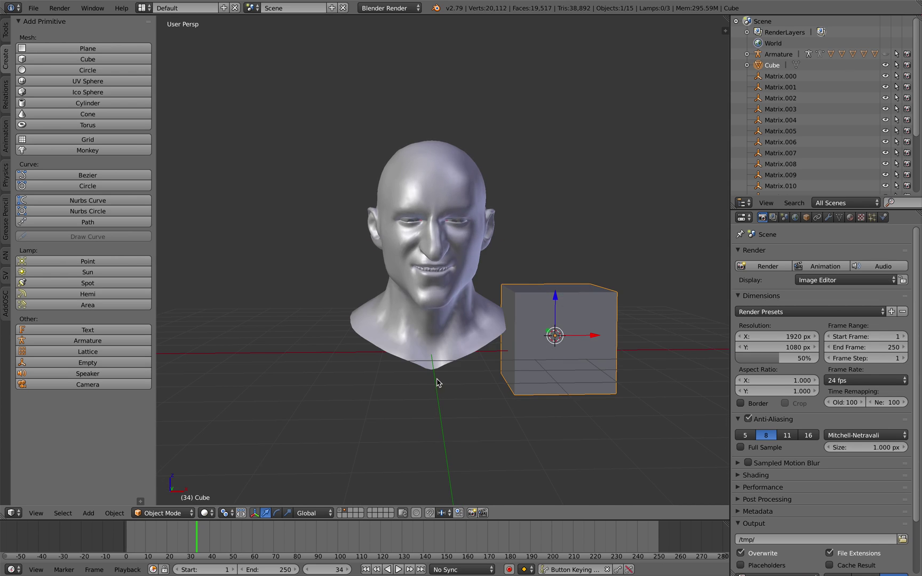
{"action": "middle_click_drag", "start_coordinate": [439, 382], "coordinate": [418, 383]}
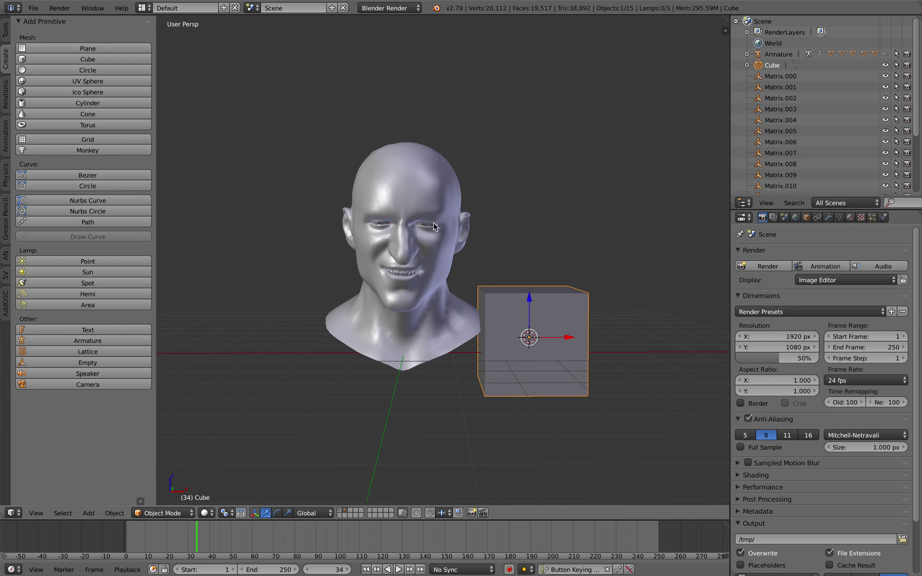
- Preview the scene in Texture and Material viewport shading, and return it to Solid
{"action": "left_click", "coordinate": [206, 513]}
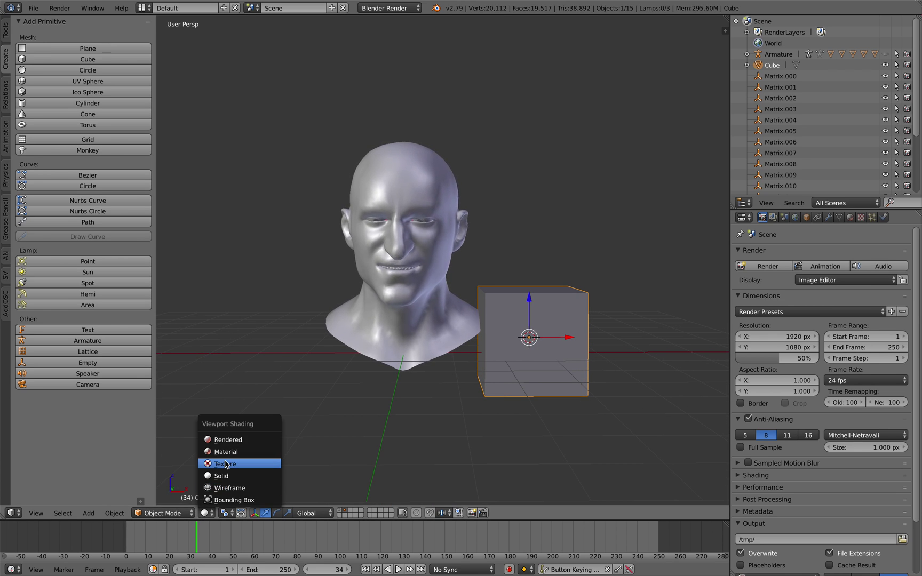
{"action": "left_click", "coordinate": [234, 443]}
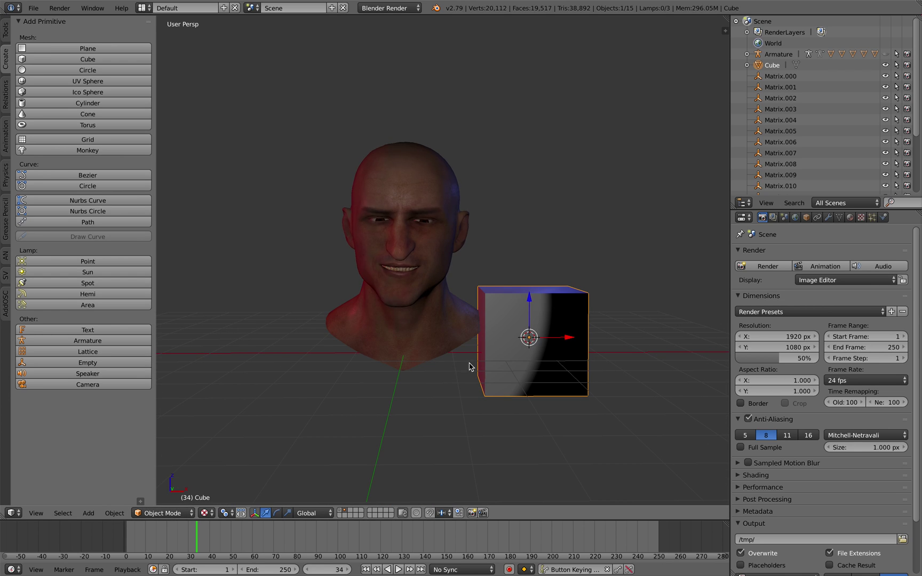
{"action": "left_click", "coordinate": [208, 505]}
{"action": "left_click", "coordinate": [237, 453]}
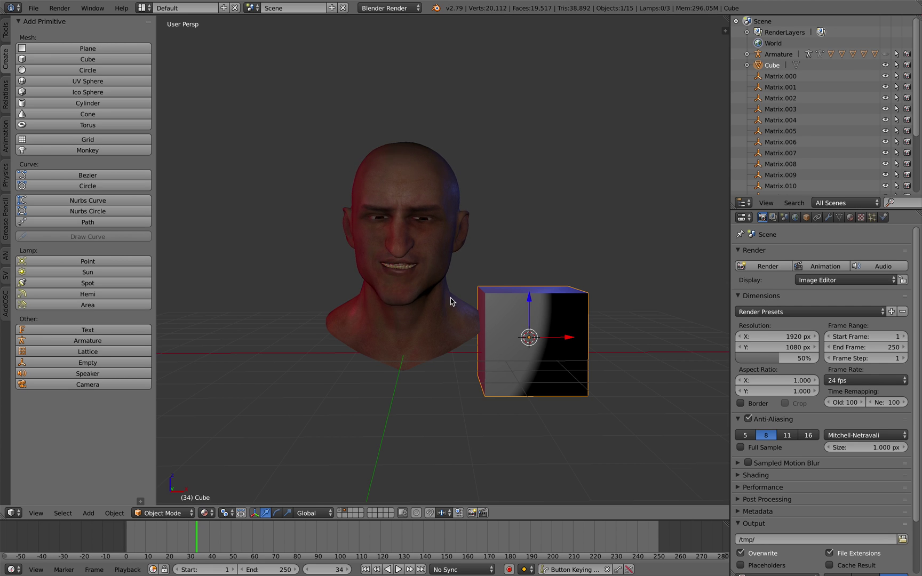
{"action": "left_click", "coordinate": [208, 512]}
{"action": "left_click", "coordinate": [235, 472]}
- Move the cube across to the opposite side of the head
{"action": "key", "text": "g"}
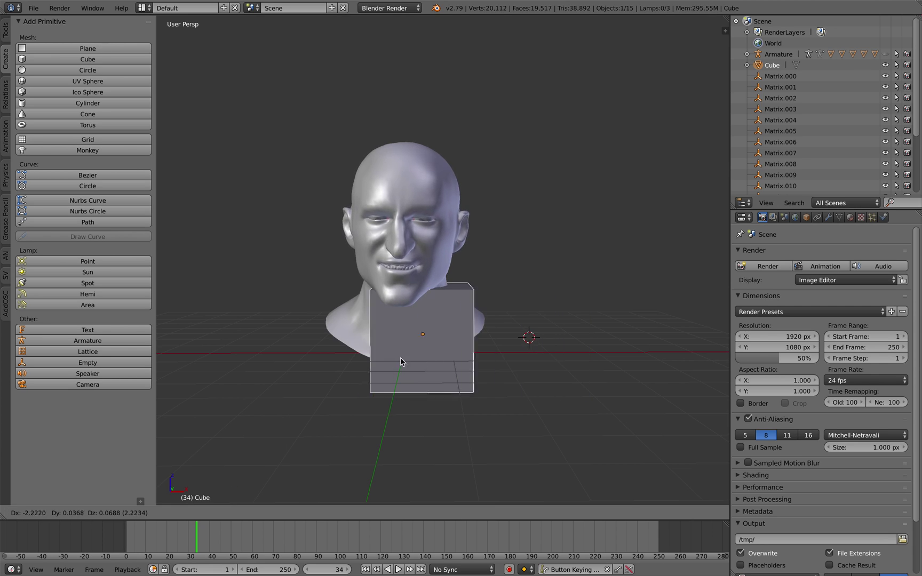
{"action": "left_click", "coordinate": [241, 352]}
{"action": "middle_click_drag", "start_coordinate": [308, 346], "coordinate": [390, 346], "text": "shift"}
- Place the 3D cursor beyond the cube, on the side away from the head, and add a cone there
{"action": "left_click", "coordinate": [253, 344]}
{"action": "left_click", "coordinate": [251, 363]}
{"action": "scroll", "coordinate": [259, 360], "scroll_direction": "down", "scroll_amount": 2}
{"action": "left_click", "coordinate": [253, 313]}
{"action": "left_click", "coordinate": [253, 332]}
{"action": "left_click", "coordinate": [259, 330]}
{"action": "middle_click_drag", "start_coordinate": [253, 342], "coordinate": [252, 355]}
{"action": "left_click", "coordinate": [243, 307]}
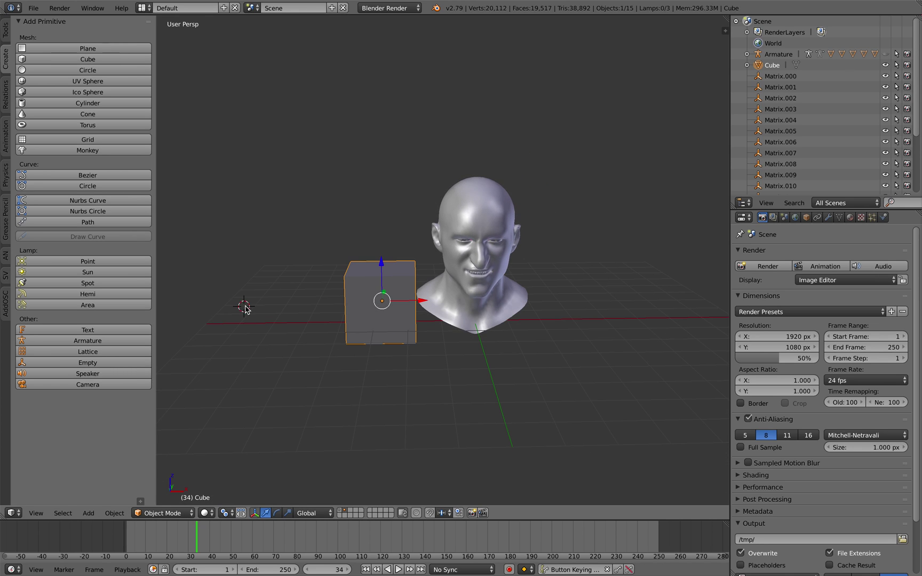
{"action": "left_click", "coordinate": [107, 115]}
- Place the 3D cursor in front of the head, on the side opposite the cube, and add a cylinder there
{"action": "left_click", "coordinate": [289, 272]}
{"action": "left_click", "coordinate": [373, 383]}
{"action": "left_click", "coordinate": [537, 350]}
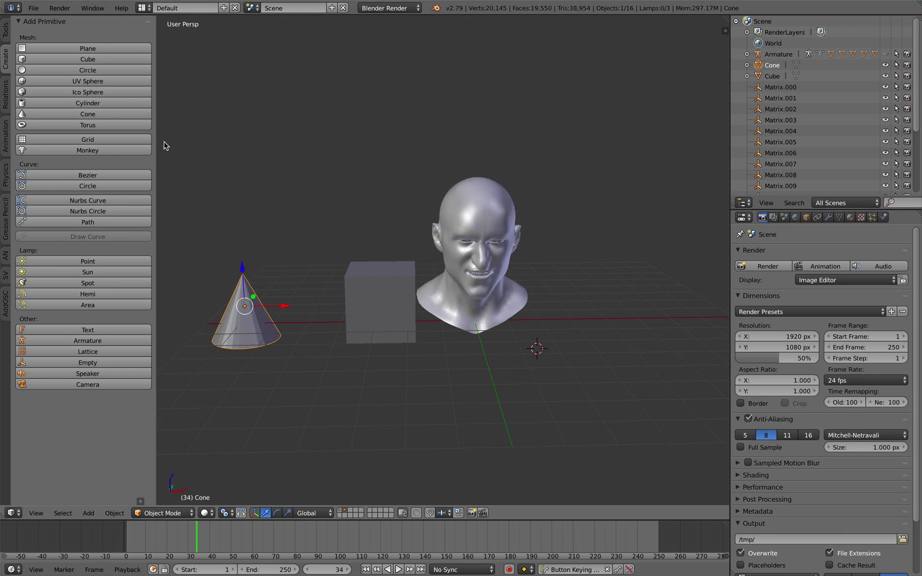
{"action": "left_click", "coordinate": [105, 103]}
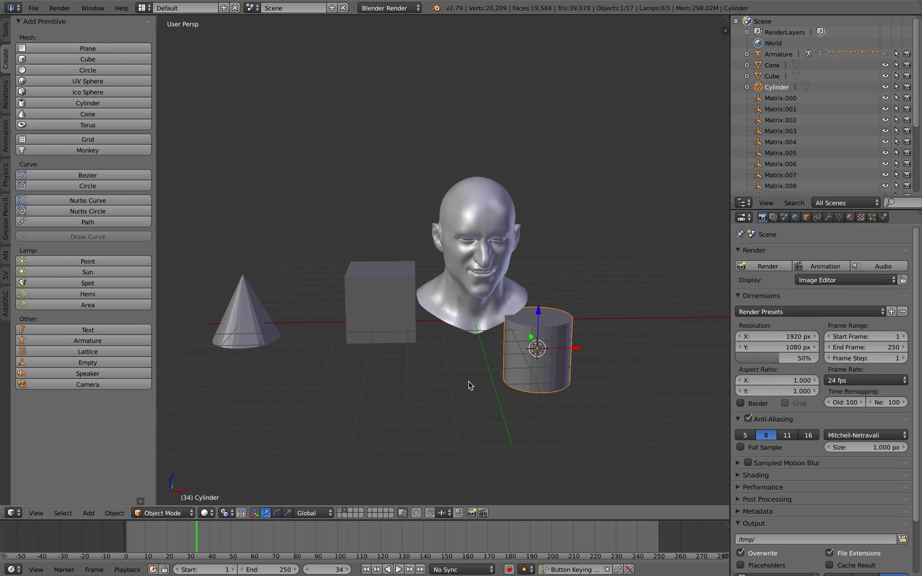
- Show the Add Cylinder settings and set the cylinder to 17 vertices and a radius of 0.460
{"action": "left_click", "coordinate": [142, 503]}
{"action": "left_click_drag", "start_coordinate": [123, 422], "coordinate": [95, 431]}
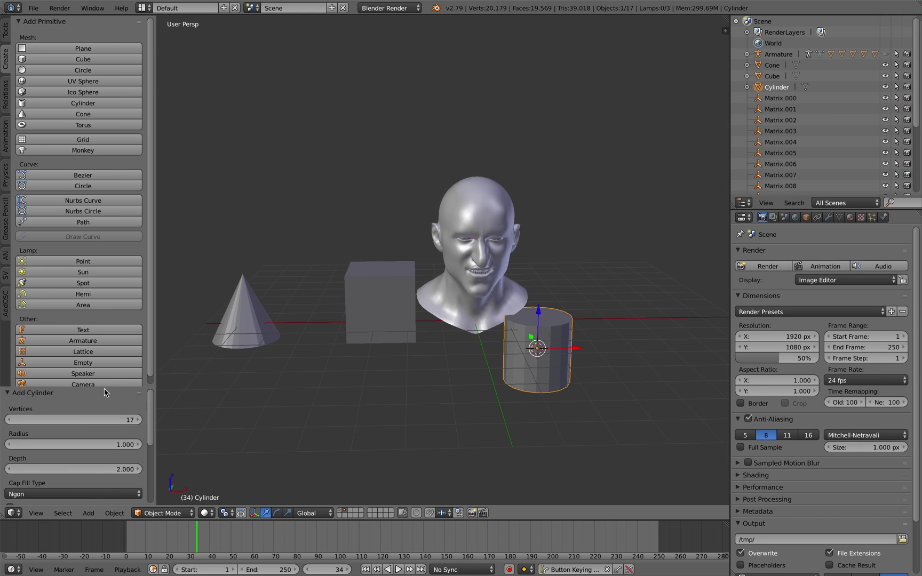
{"action": "left_click_drag", "start_coordinate": [105, 388], "coordinate": [106, 355]}
{"action": "left_click_drag", "start_coordinate": [109, 412], "coordinate": [98, 413]}
- Place the 3D cursor on the open grid beyond the cylinder and add a monkey mesh there
{"action": "left_click", "coordinate": [589, 351]}
{"action": "scroll", "coordinate": [590, 352], "scroll_direction": "down", "scroll_amount": 1}
{"action": "middle_click_drag", "start_coordinate": [606, 354], "coordinate": [581, 354]}
{"action": "left_click", "coordinate": [612, 317]}
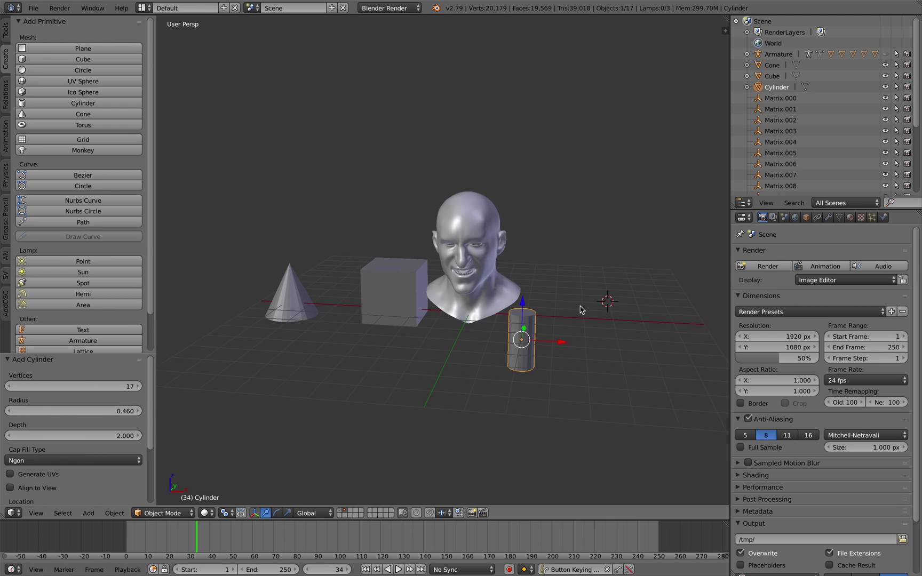
{"action": "scroll", "coordinate": [571, 294], "scroll_direction": "up", "scroll_amount": 3}
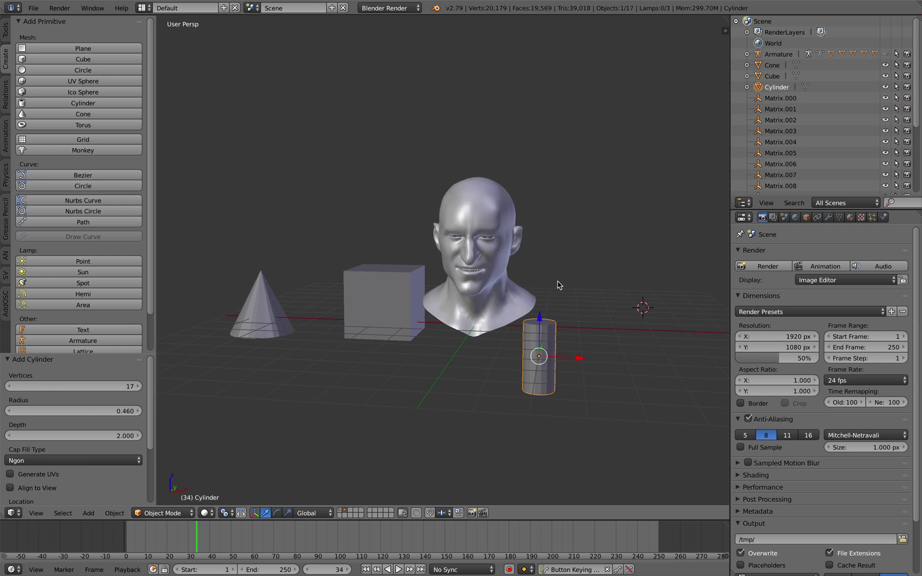
{"action": "left_click", "coordinate": [101, 154]}
- Move the monkey by about -1.201 in X, -0.101 in Y and 1.328 in Z, and scale it up about 1.354 times
{"action": "middle_click_drag", "start_coordinate": [608, 259], "coordinate": [632, 285]}
{"action": "key", "text": "g"}
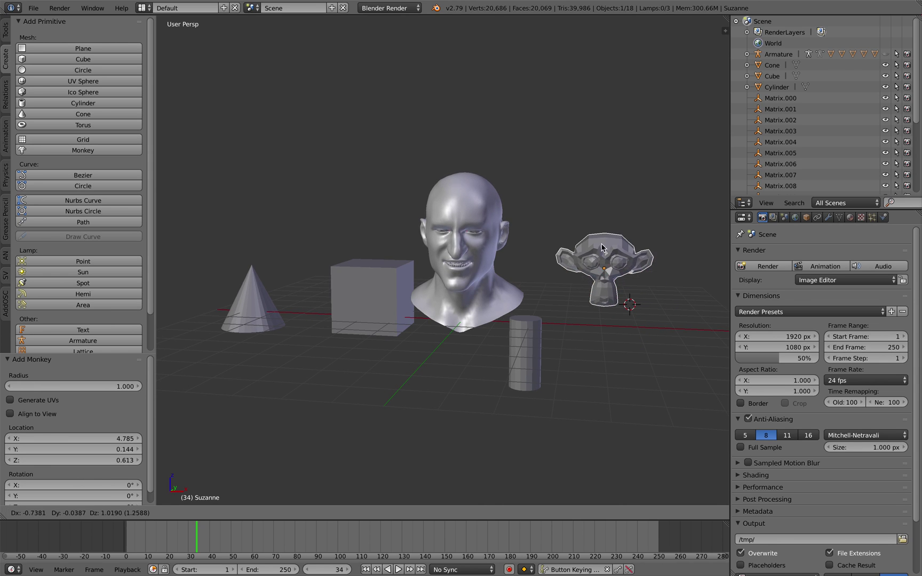
{"action": "left_click", "coordinate": [586, 233]}
{"action": "key", "text": "s"}
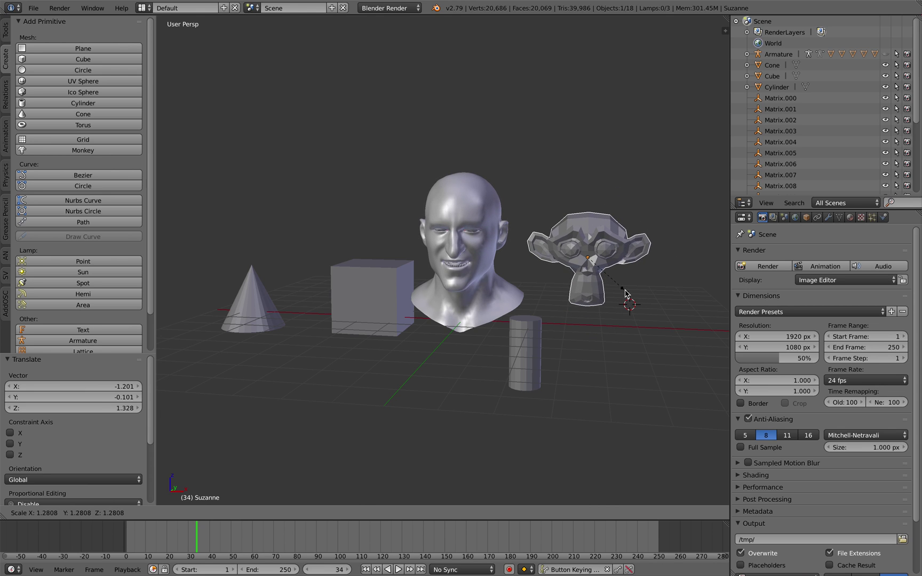
{"action": "right_click", "coordinate": [627, 293]}
{"action": "key", "text": "s"}
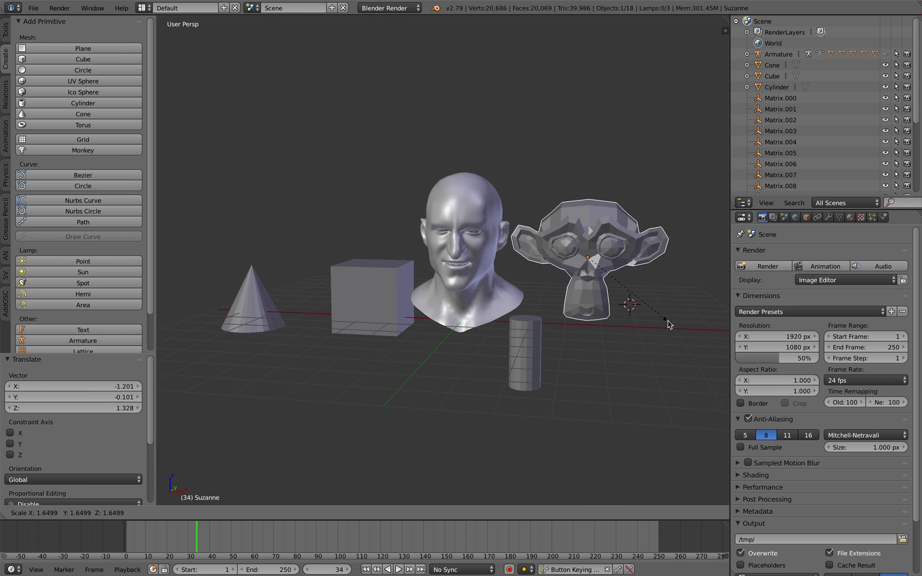
{"action": "left_click", "coordinate": [652, 315]}
{"action": "key", "text": "r"}
{"action": "key", "text": "r"}
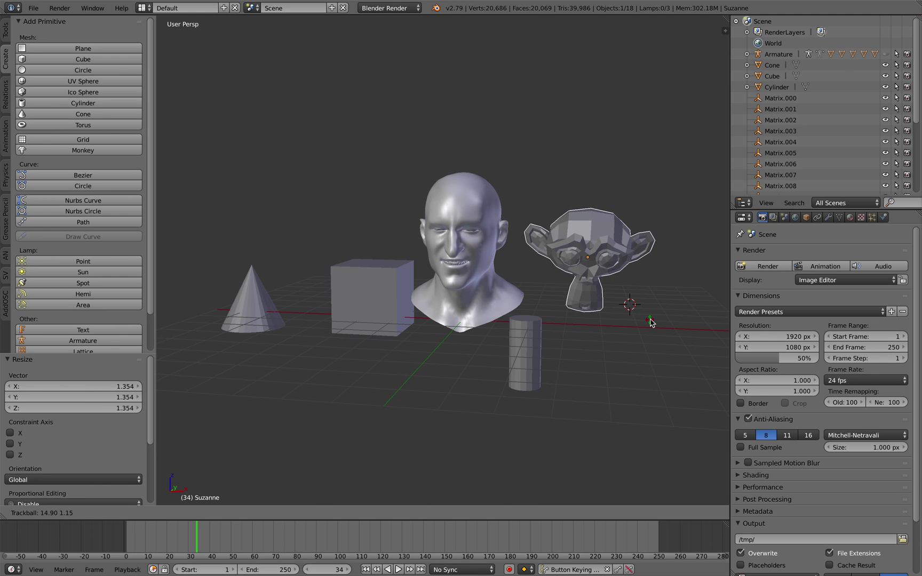
{"action": "right_click", "coordinate": [651, 321]}
{"action": "key", "text": "r"}
{"action": "key", "text": "r"}
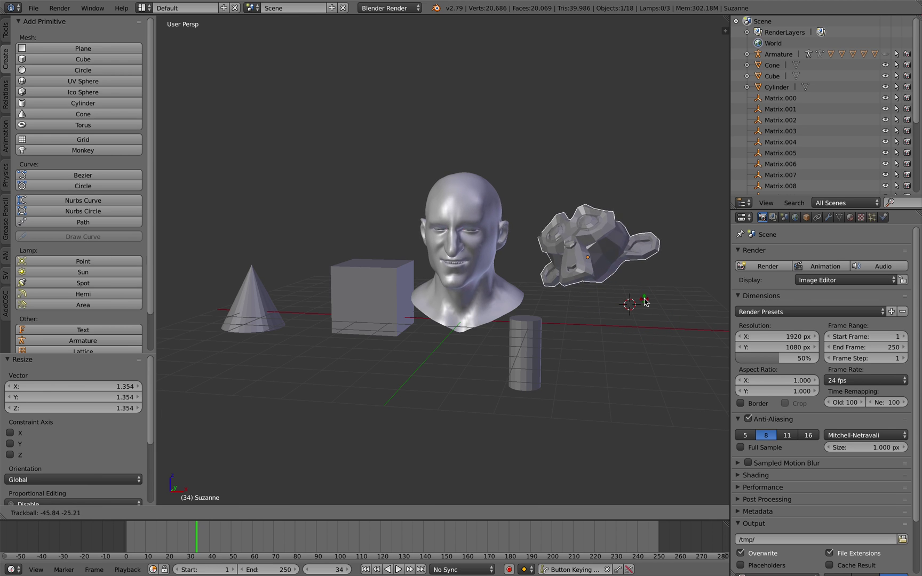
{"action": "right_click", "coordinate": [645, 301]}
- Scale the monkey down by a factor of about 0.798 and move it around the head to a spot beside it, opposite the cube
{"action": "key", "text": "s"}
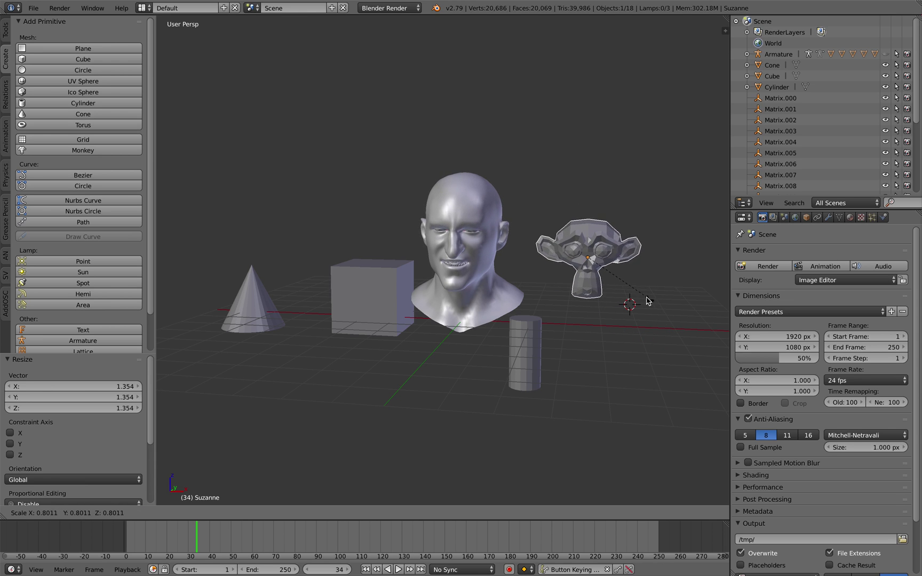
{"action": "left_click", "coordinate": [651, 302]}
{"action": "middle_click_drag", "start_coordinate": [650, 303], "coordinate": [598, 292]}
{"action": "key", "text": "g"}
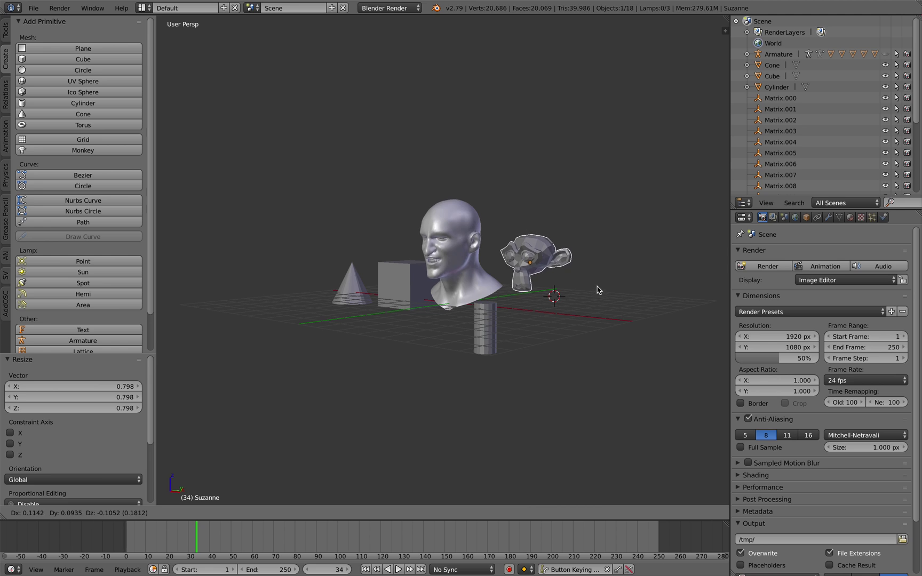
{"action": "left_click", "coordinate": [480, 201]}
{"action": "middle_click_drag", "start_coordinate": [480, 202], "coordinate": [507, 242]}
{"action": "key", "text": "g"}
{"action": "left_click", "coordinate": [428, 256]}
{"action": "key", "text": "g"}
{"action": "left_click", "coordinate": [522, 337]}
{"action": "key", "text": "g"}
{"action": "left_click", "coordinate": [568, 310]}
{"action": "middle_click_drag", "start_coordinate": [569, 309], "coordinate": [503, 337]}
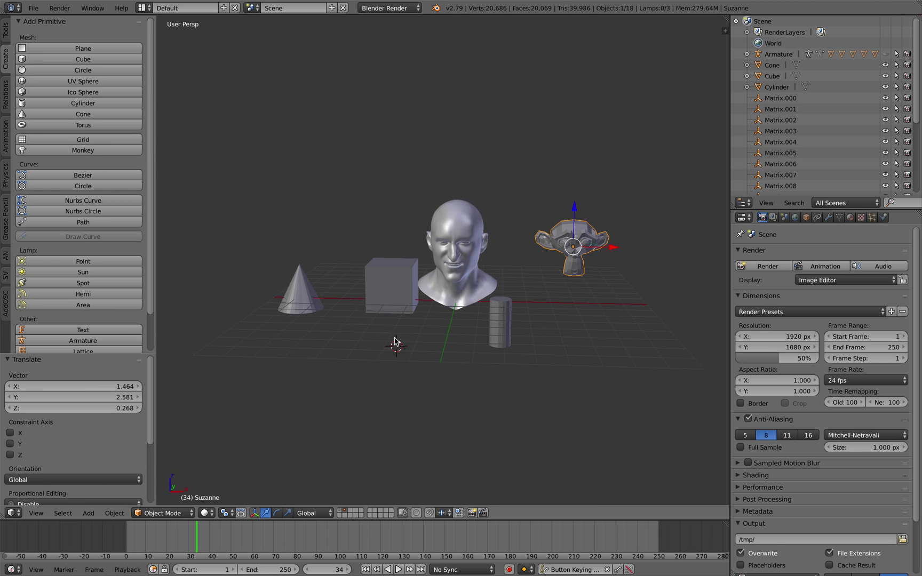
- Delete the cube, the cone and the cylinder together
{"action": "middle_click_drag", "start_coordinate": [496, 342], "coordinate": [395, 299]}
{"action": "right_click", "coordinate": [379, 291]}
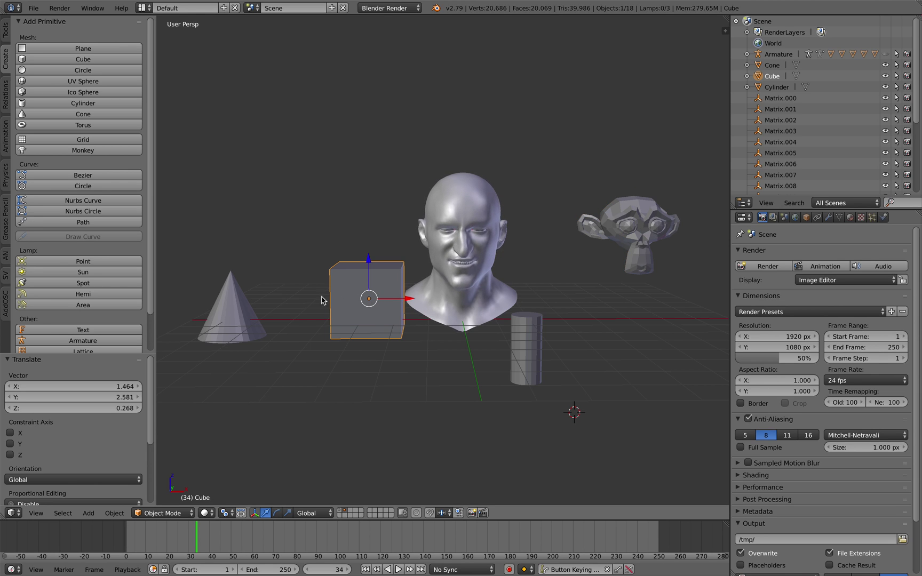
{"action": "right_click", "coordinate": [240, 305], "text": "shift"}
{"action": "right_click", "coordinate": [519, 346], "text": "shift"}
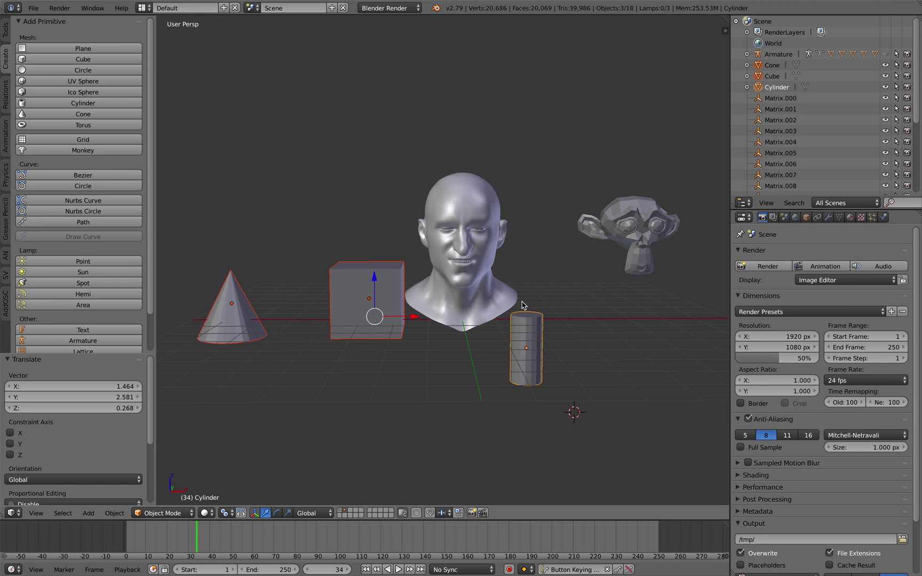
{"action": "key", "text": "x"}
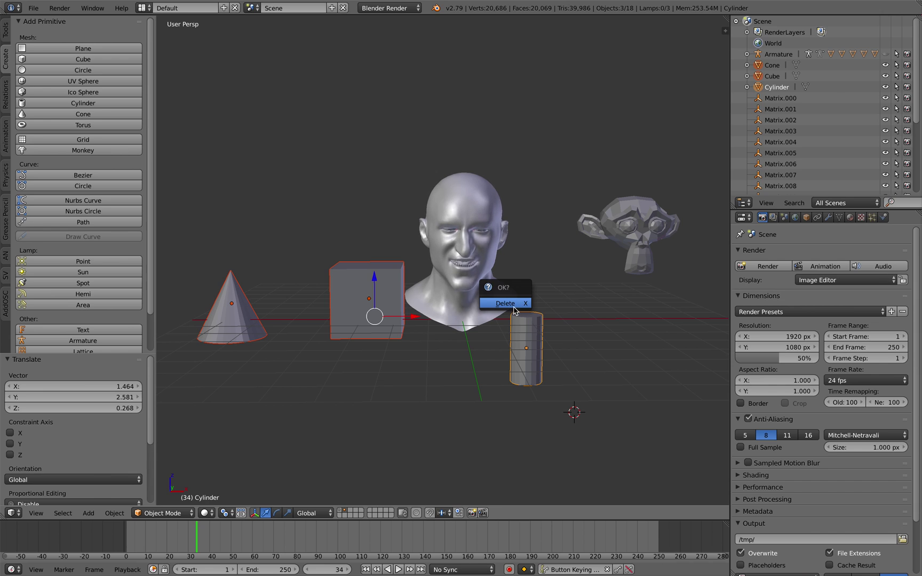
{"action": "left_click", "coordinate": [512, 305]}
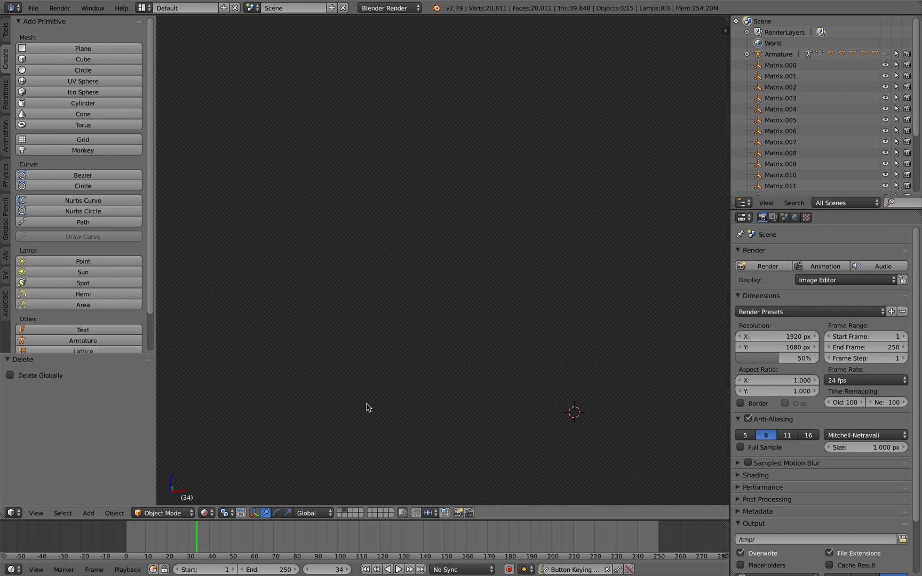
- Set the 3D view's shading mode to Solid
{"action": "left_click", "coordinate": [206, 513]}
{"action": "left_click", "coordinate": [222, 477]}
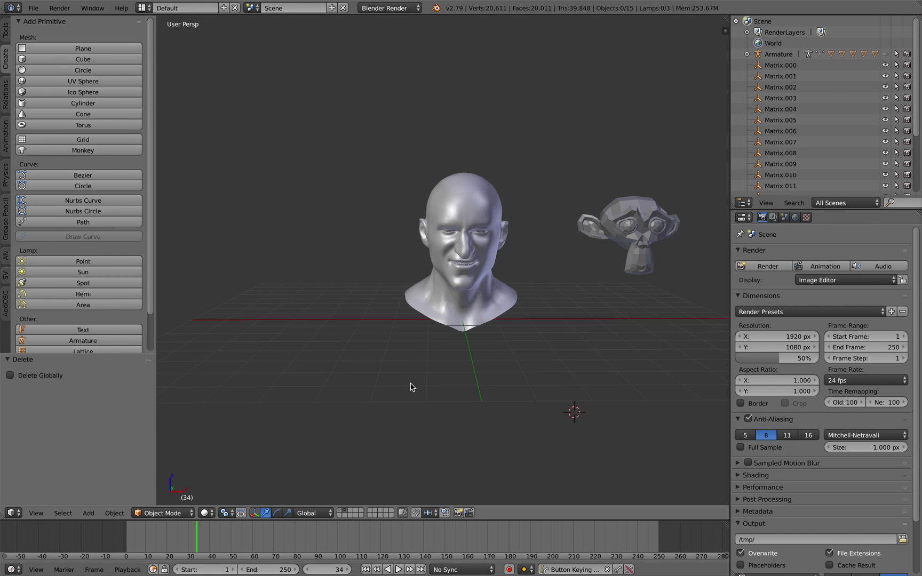
{"action": "middle_click_drag", "start_coordinate": [465, 355], "coordinate": [445, 336], "text": "shift"}
{"action": "scroll", "coordinate": [459, 338], "scroll_direction": "up", "scroll_amount": 2}
{"action": "scroll", "coordinate": [458, 335], "scroll_direction": "down", "scroll_amount": 1}
- Compare the head and monkey in wireframe and solid shading by switching between the two modes several times
{"action": "key", "text": "z"}
{"action": "key", "text": "z"}
{"action": "key", "text": "z"}
{"action": "key", "text": "z"}
{"action": "key", "text": "z"}
{"action": "key", "text": "z"}
{"action": "key", "text": "z"}
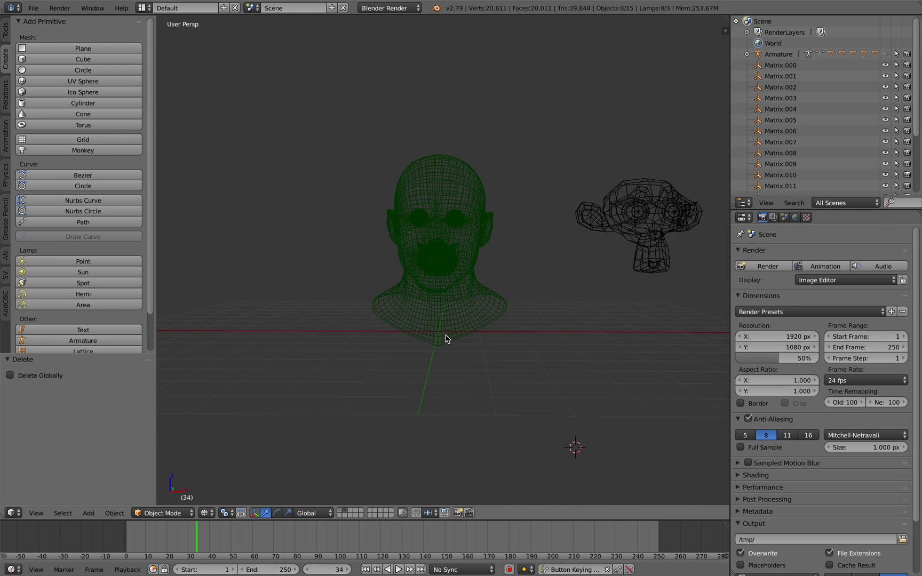
{"action": "key", "text": "z"}
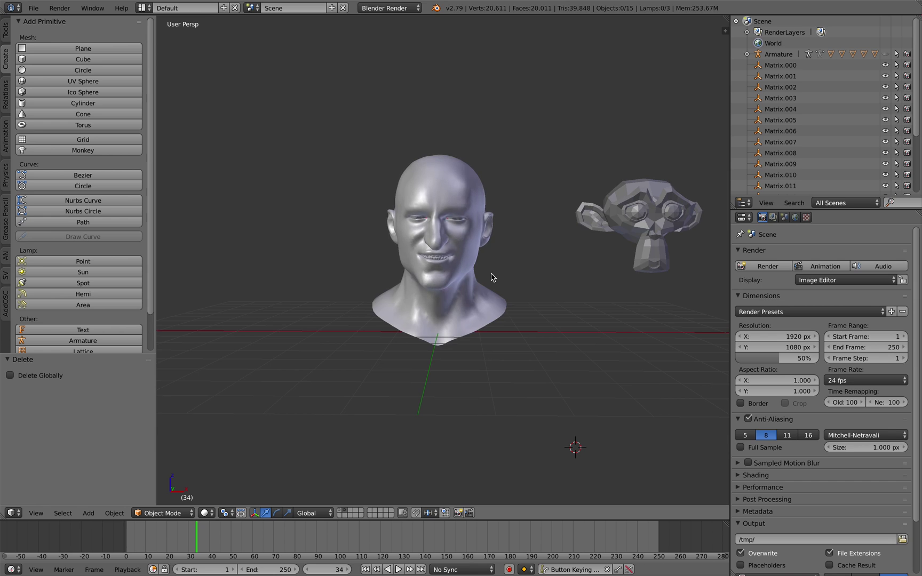
{"action": "key", "text": "z"}
{"action": "middle_click_drag", "start_coordinate": [488, 273], "coordinate": [450, 276], "text": "shift"}
{"action": "key", "text": "z"}
- Move the monkey across to the opposite side of the head
{"action": "right_click", "coordinate": [597, 229]}
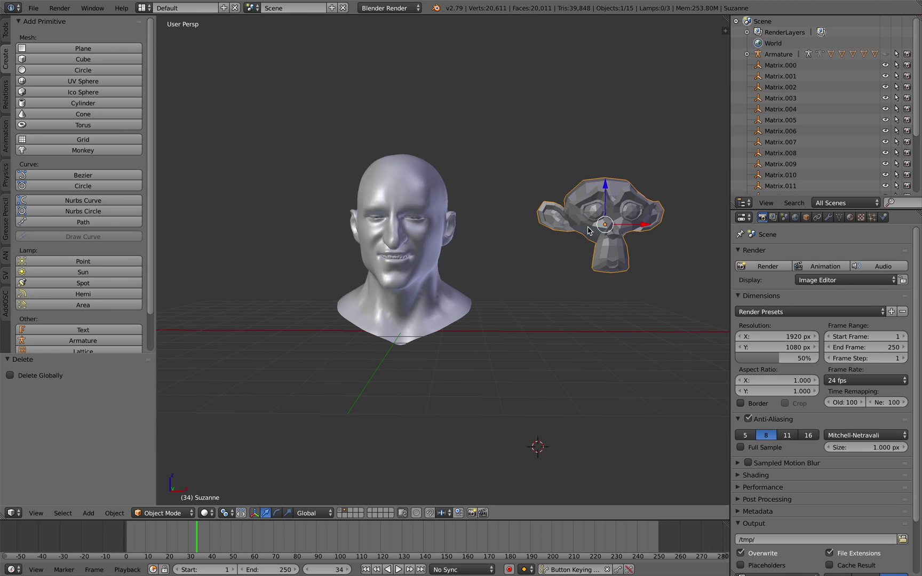
{"action": "key", "text": "g"}
{"action": "left_click", "coordinate": [270, 262]}
{"action": "middle_click_drag", "start_coordinate": [321, 250], "coordinate": [428, 235], "text": "shift"}
{"action": "key", "text": "g"}
{"action": "left_click", "coordinate": [343, 252]}
{"action": "scroll", "coordinate": [421, 244], "scroll_direction": "up", "scroll_amount": 1}
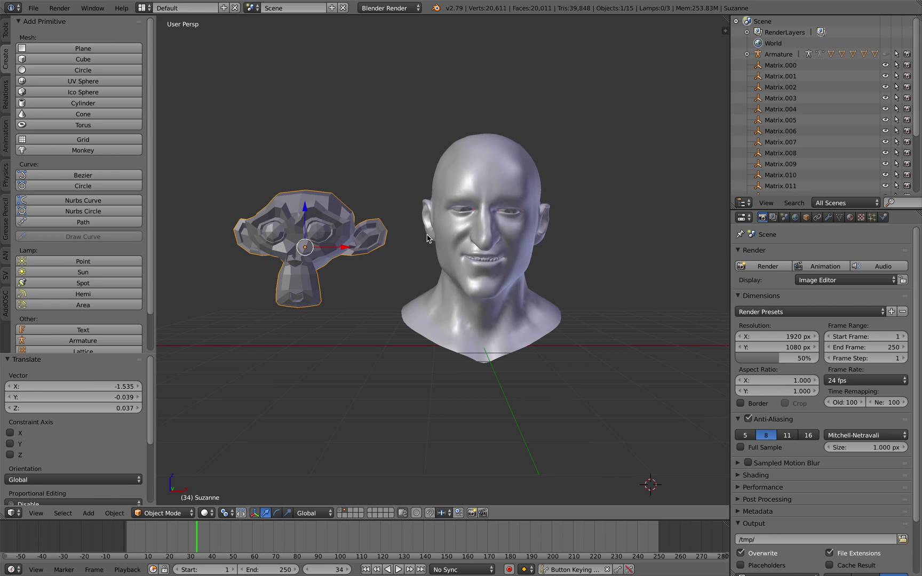
- Find the Shade Smooth operator through the command search and apply it to the monkey
{"action": "key", "text": "space"}
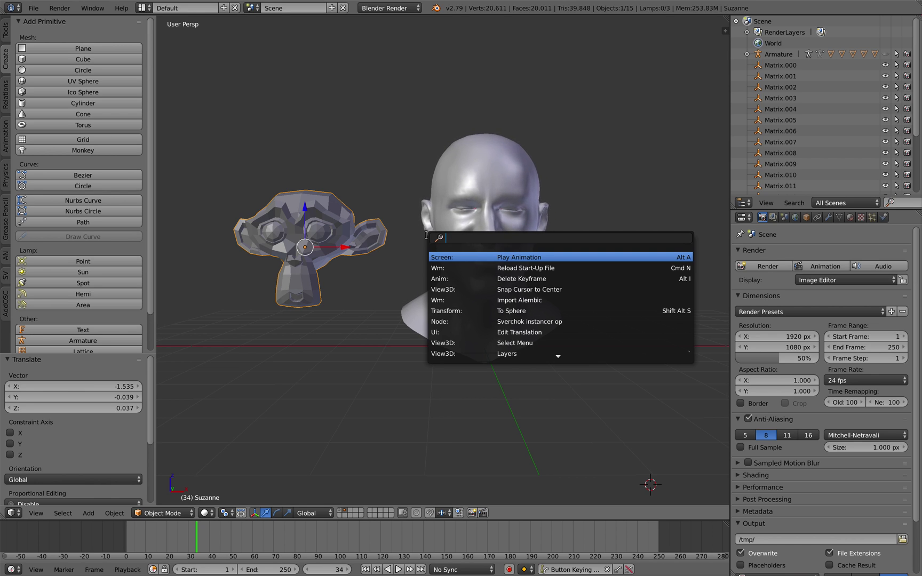
{"action": "type", "text": "smoo"}
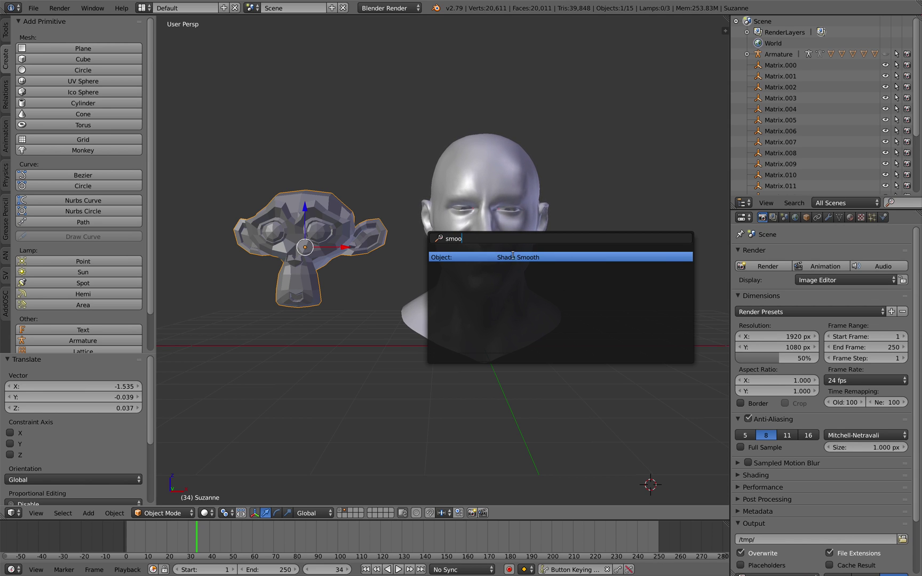
{"action": "left_click", "coordinate": [516, 257]}
{"action": "mouse_move", "coordinate": [315, 243]}
{"action": "middle_mouse_down"}
{"action": "mouse_move", "coordinate": [339, 244]}
{"action": "mouse_move", "coordinate": [316, 238]}
{"action": "middle_mouse_up"}
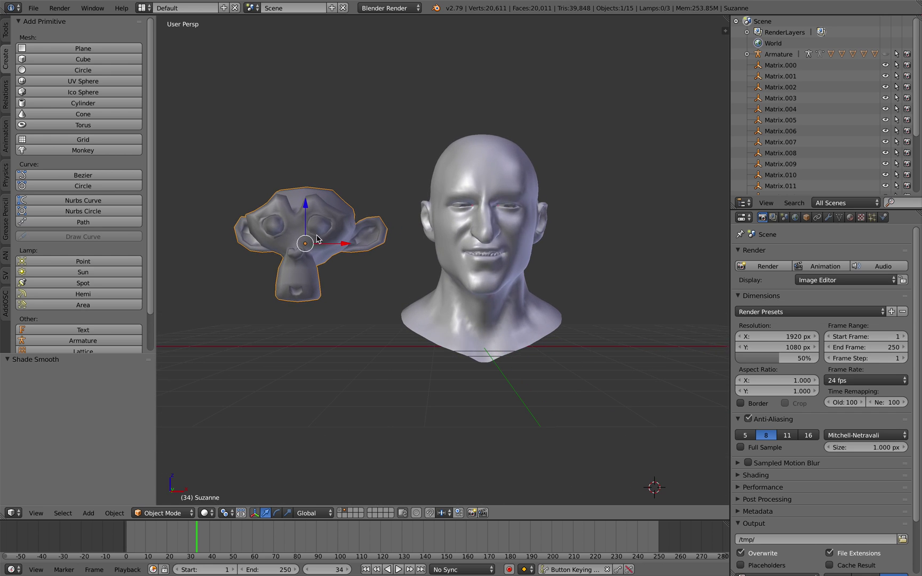
- Turn the monkey slightly with trackball rotation, about 6.88°, and subdivide it at level 2, also trying level 3
{"action": "key", "text": "r"}
{"action": "key", "text": "r"}
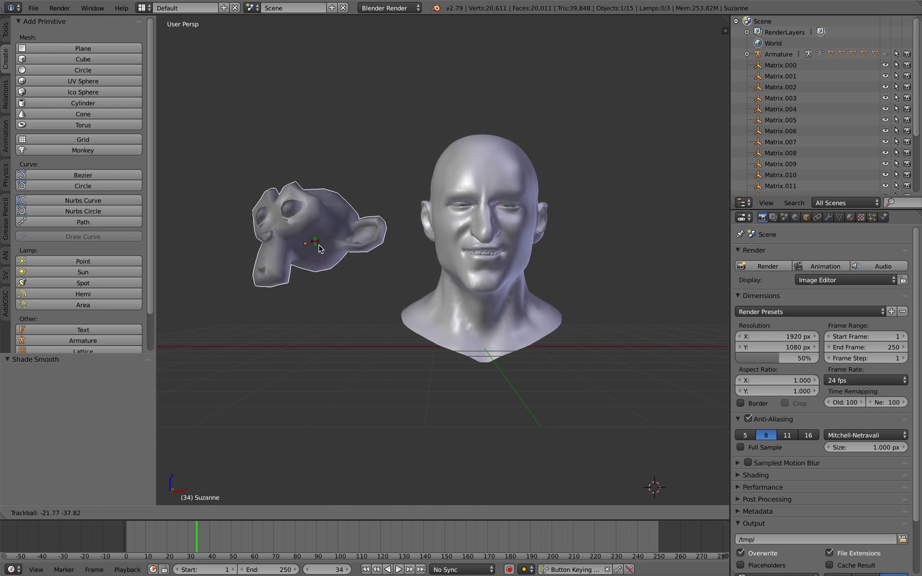
{"action": "left_click", "coordinate": [316, 245]}
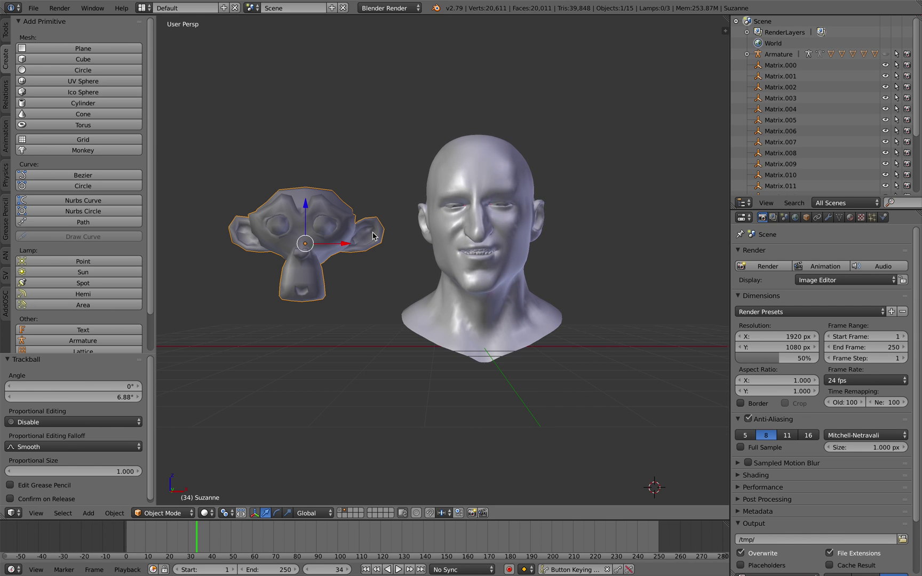
{"action": "key", "text": "ctrl+2"}
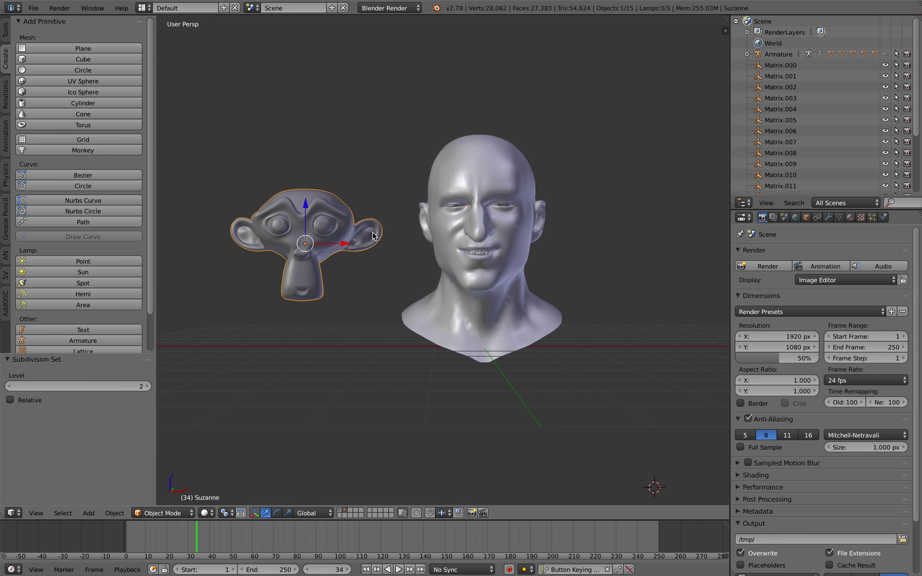
{"action": "key", "text": "ctrl+3"}
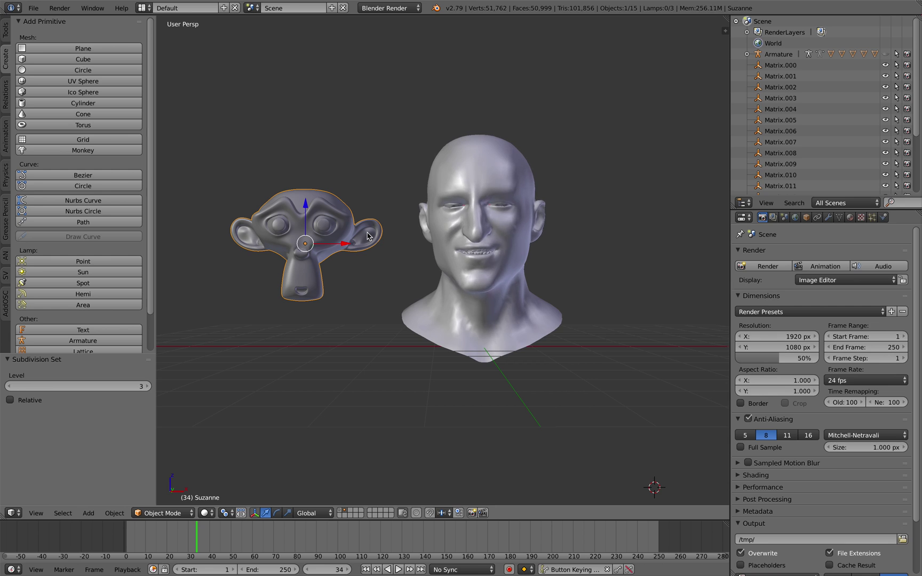
- Rotate the subdivided monkey about 19.6° and scale it up about 1.254 times
{"action": "key", "text": "r"}
{"action": "left_click", "coordinate": [372, 265]}
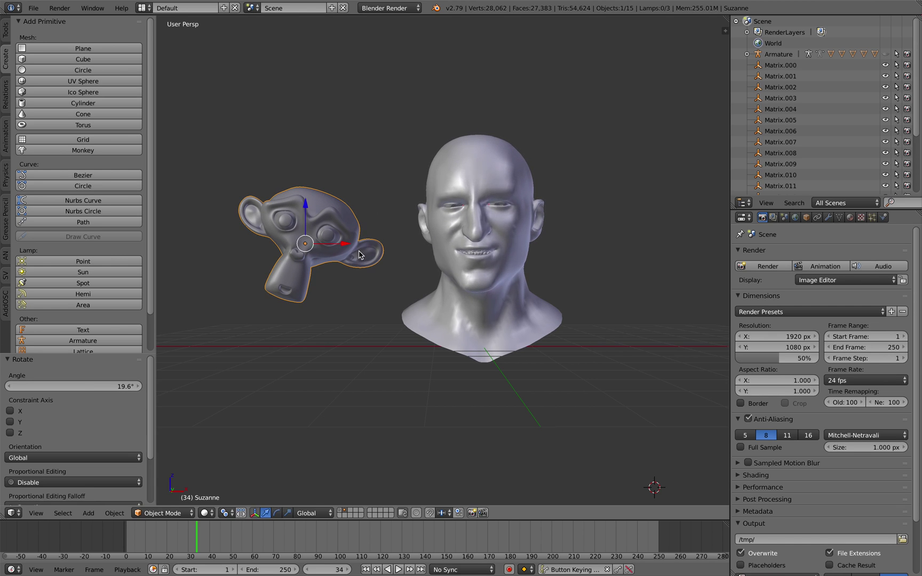
{"action": "key", "text": "s"}
{"action": "left_click", "coordinate": [372, 265]}
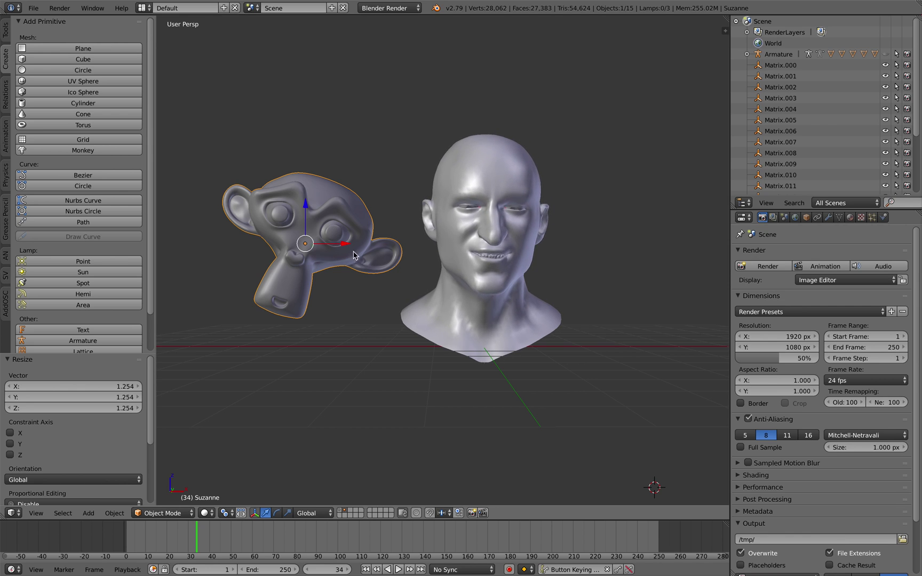
- Show the monkey's modifier settings in a widened properties area and trackball-rotate the monkey about -20.6° and -12.6°
{"action": "left_click", "coordinate": [829, 218]}
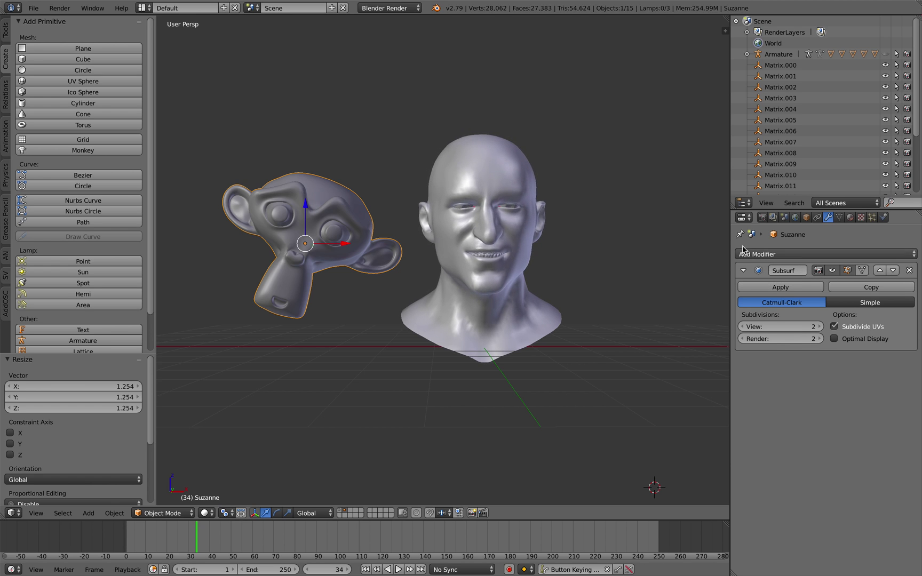
{"action": "left_click_drag", "start_coordinate": [733, 233], "coordinate": [659, 238]}
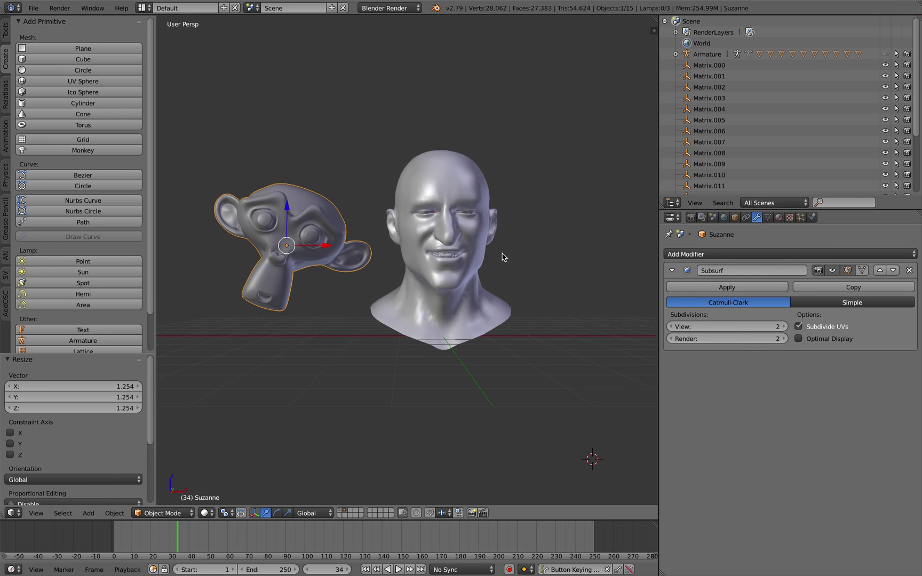
{"action": "key", "text": "r"}
{"action": "key", "text": "r"}
{"action": "left_click", "coordinate": [453, 239]}
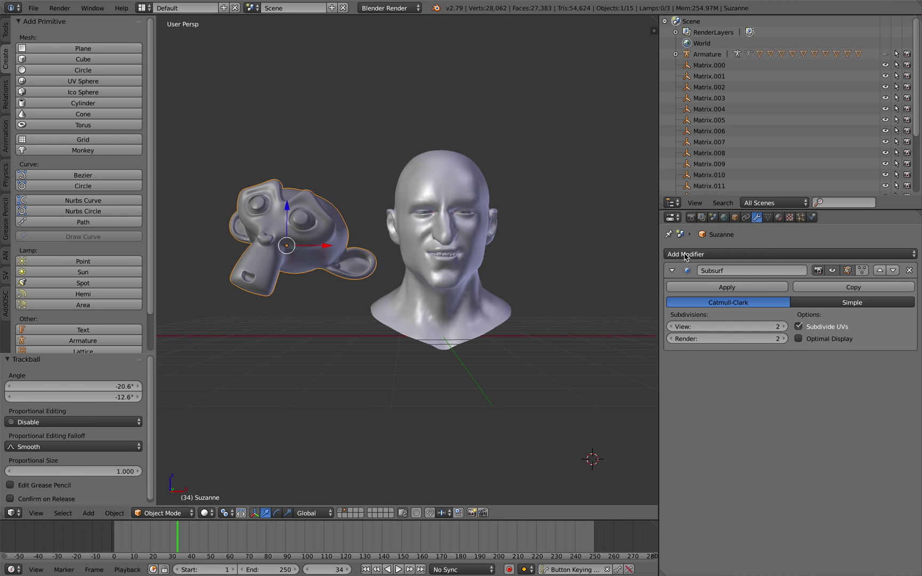
- Set the Subsurf modifier's View subdivisions to 1 and switch its viewport display off and on again
{"action": "left_click", "coordinate": [674, 329]}
{"action": "left_click", "coordinate": [783, 329]}
{"action": "left_click", "coordinate": [783, 329]}
{"action": "middle_click_drag", "start_coordinate": [427, 291], "coordinate": [442, 303]}
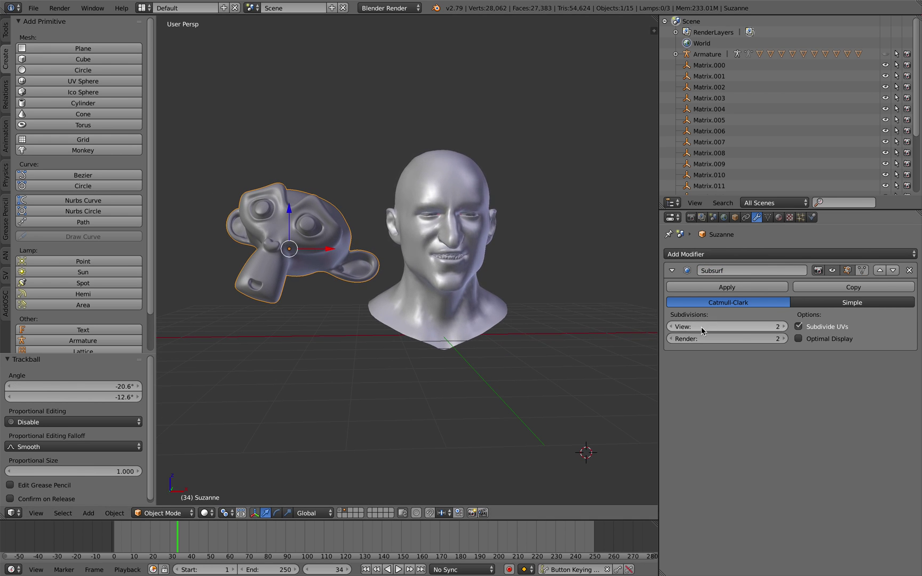
{"action": "left_click", "coordinate": [833, 270]}
{"action": "left_click", "coordinate": [833, 271]}
- Trackball-rotate the monkey about 24.1° and 5.73°, and remove its Subsurf modifier
{"action": "key", "text": "r"}
{"action": "key", "text": "r"}
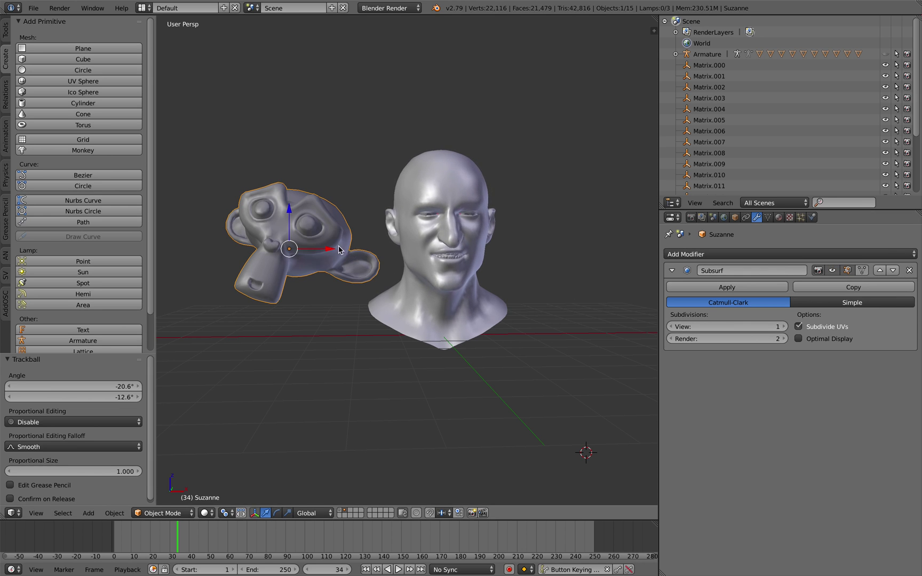
{"action": "left_click", "coordinate": [350, 263]}
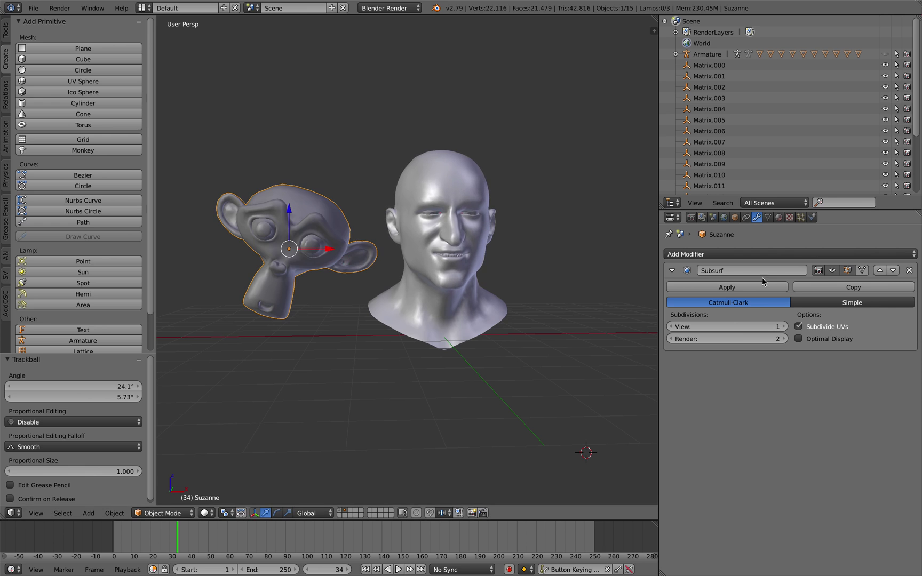
{"action": "left_click", "coordinate": [910, 271]}
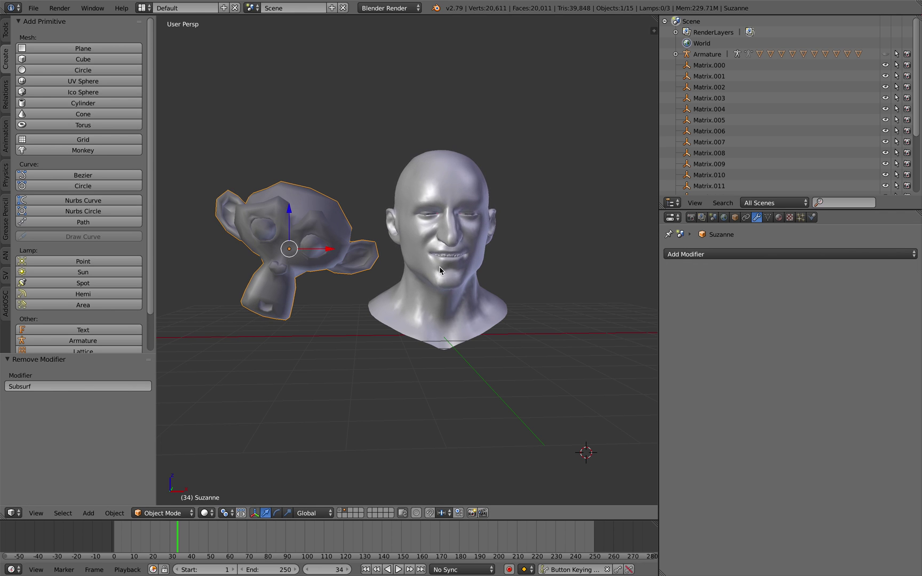
- Turn the monkey with free trackball rotations and scale it down by a factor of about 0.742
{"action": "key", "text": "r"}
{"action": "key", "text": "r"}
{"action": "left_click", "coordinate": [526, 263]}
{"action": "key", "text": "r"}
{"action": "key", "text": "r"}
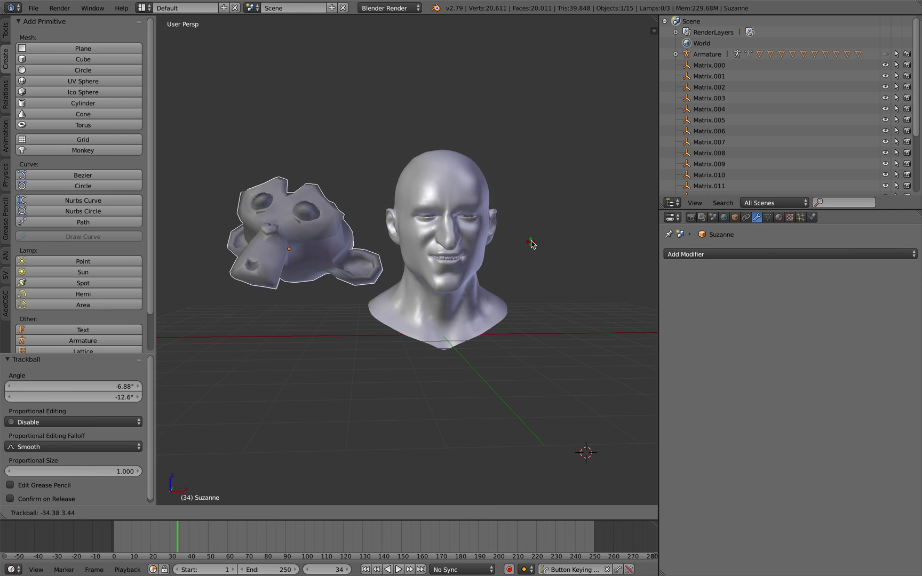
{"action": "key", "text": "s"}
{"action": "left_click", "coordinate": [468, 260]}
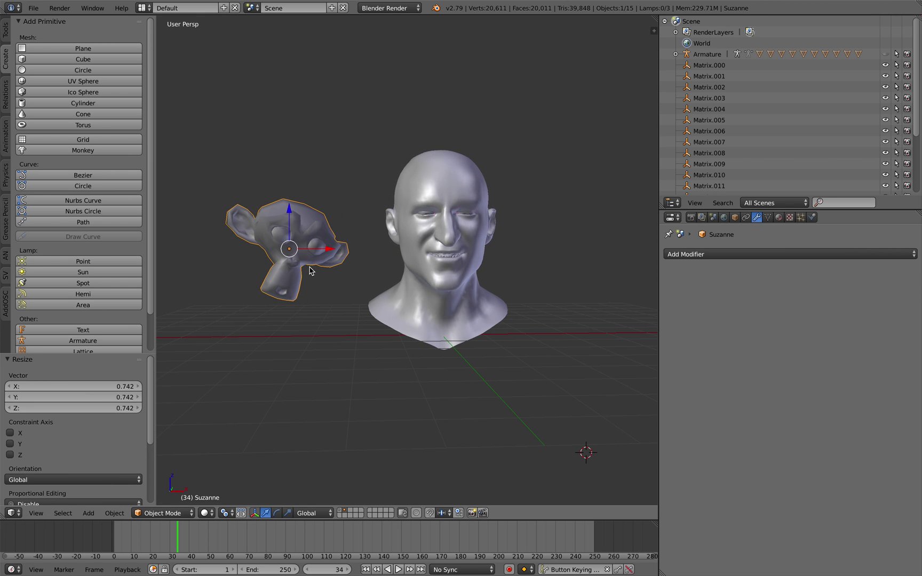
- Duplicate the monkey to the other side of the head, about 6.005 away in X, and trackball-rotate the copy about -14.9° and -69.9°
{"action": "key", "text": "shift+d"}
{"action": "left_click", "coordinate": [598, 274]}
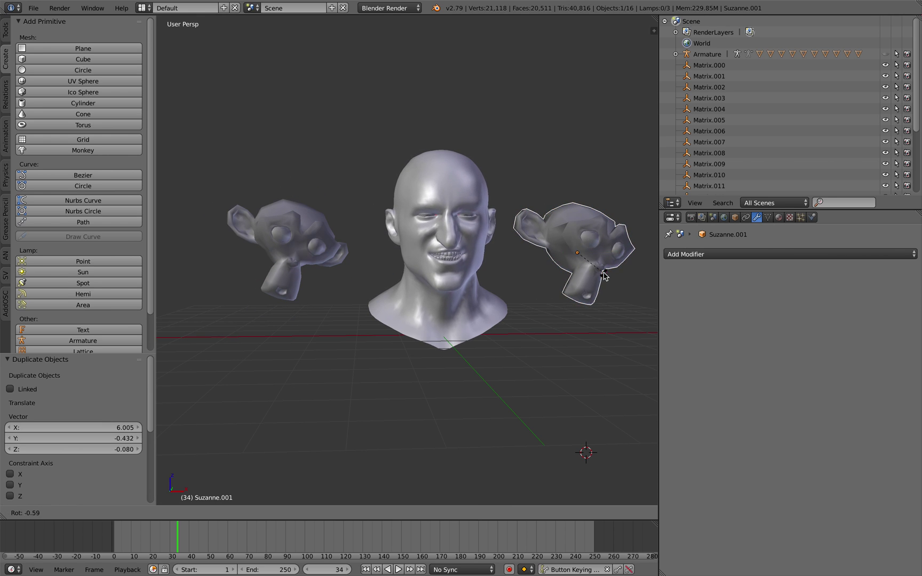
{"action": "key", "text": "r"}
{"action": "key", "text": "r"}
{"action": "left_click", "coordinate": [578, 272]}
- Show the list of viewport shading modes for the 3D view
{"action": "scroll", "coordinate": [560, 273], "scroll_direction": "down", "scroll_amount": 1}
{"action": "middle_click_drag", "start_coordinate": [561, 273], "coordinate": [542, 274], "text": "shift"}
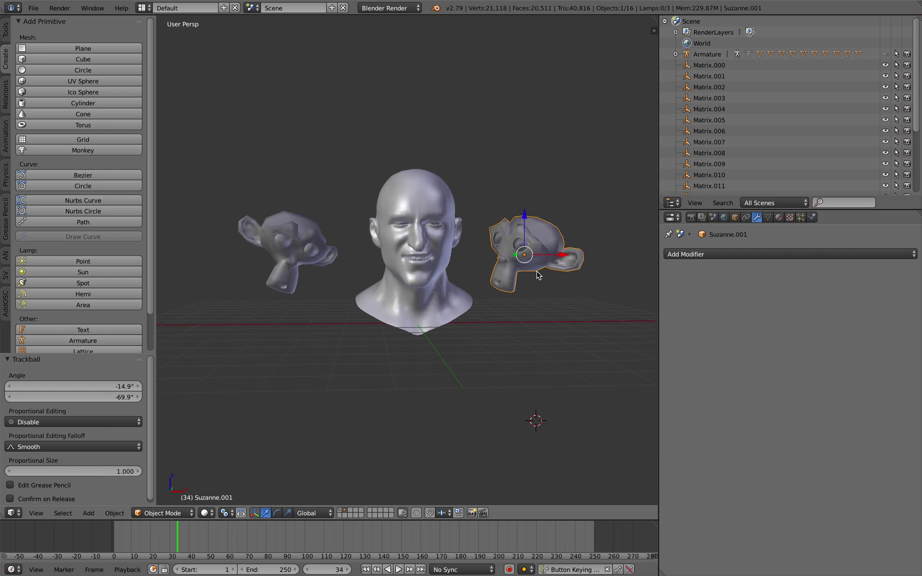
{"action": "scroll", "coordinate": [540, 274], "scroll_direction": "up", "scroll_amount": 1}
{"action": "left_click", "coordinate": [207, 514]}
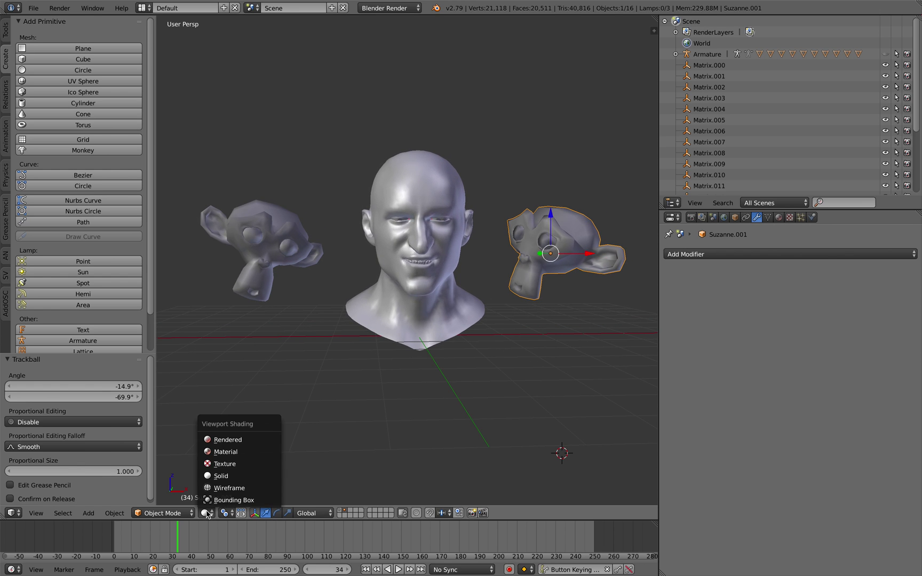
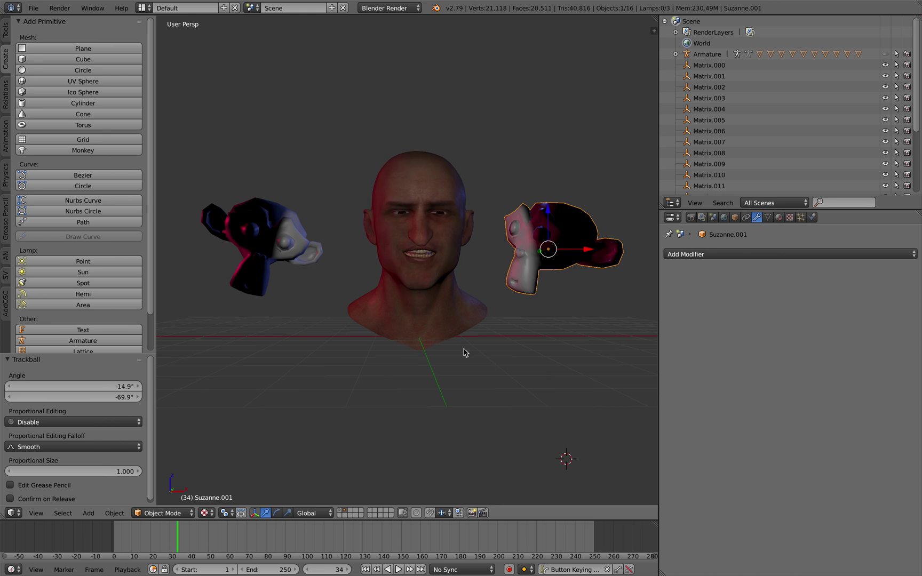
- Move the duplicated monkey by about 0.215 in X, -0.007 in Y and 0.079 in Z
{"action": "key", "text": "g"}
{"action": "left_click", "coordinate": [523, 337]}
{"action": "scroll", "coordinate": [523, 331], "scroll_direction": "down", "scroll_amount": 1}
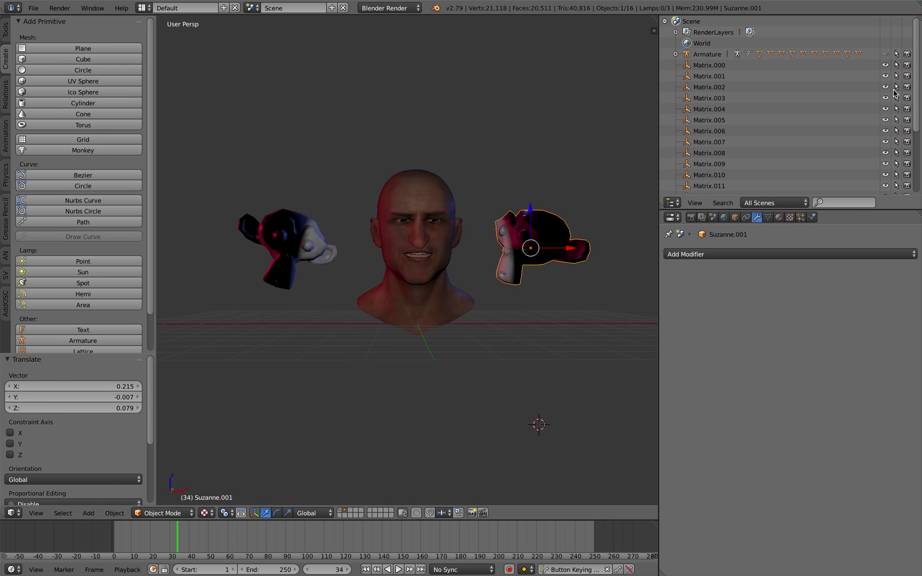
- Select the Point.001 lamp in the scene list and unhide Point.001, Point.002 and Point.003 in the 3D view
{"action": "scroll", "coordinate": [737, 166], "scroll_direction": "down", "scroll_amount": 5}
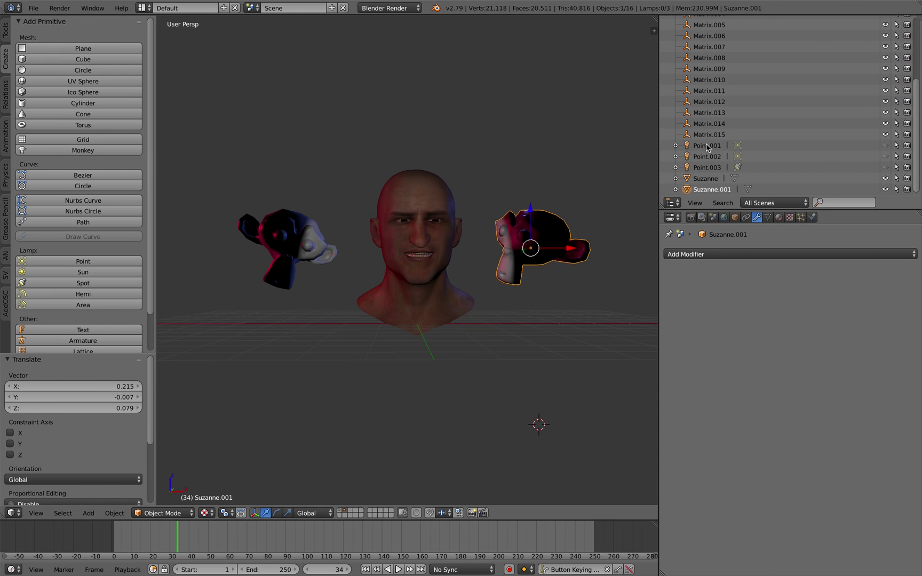
{"action": "left_click", "coordinate": [707, 146]}
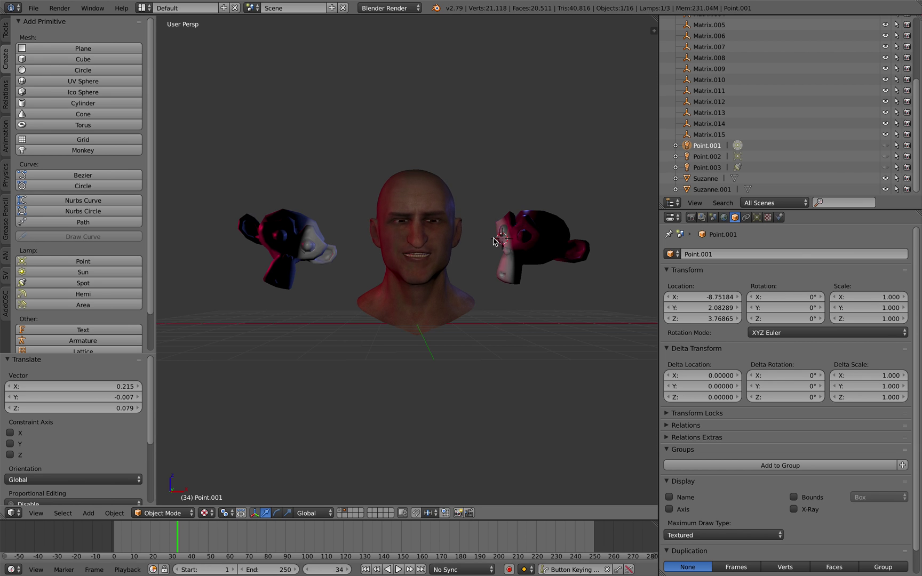
{"action": "scroll", "coordinate": [496, 242], "scroll_direction": "down", "scroll_amount": 1}
{"action": "left_click", "coordinate": [468, 202]}
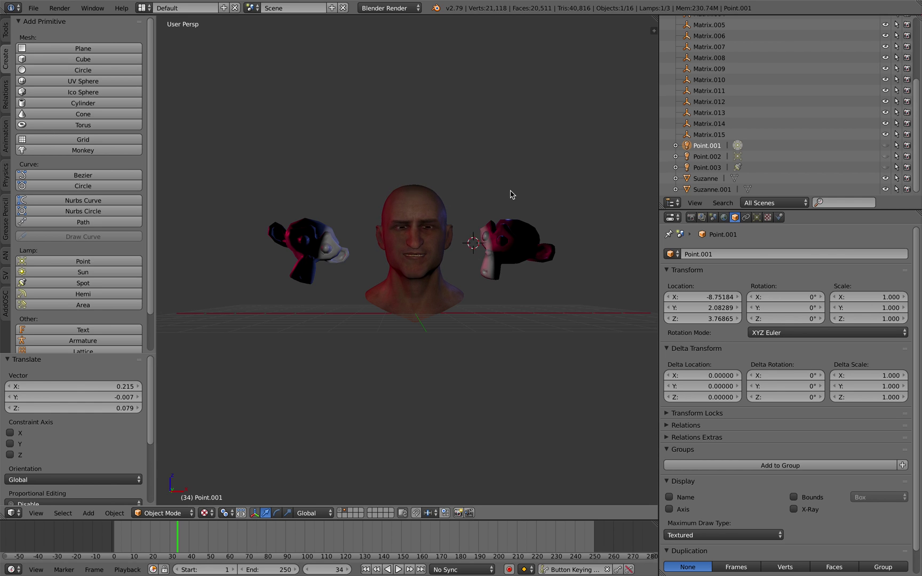
{"action": "left_click_drag", "start_coordinate": [887, 148], "coordinate": [886, 168]}
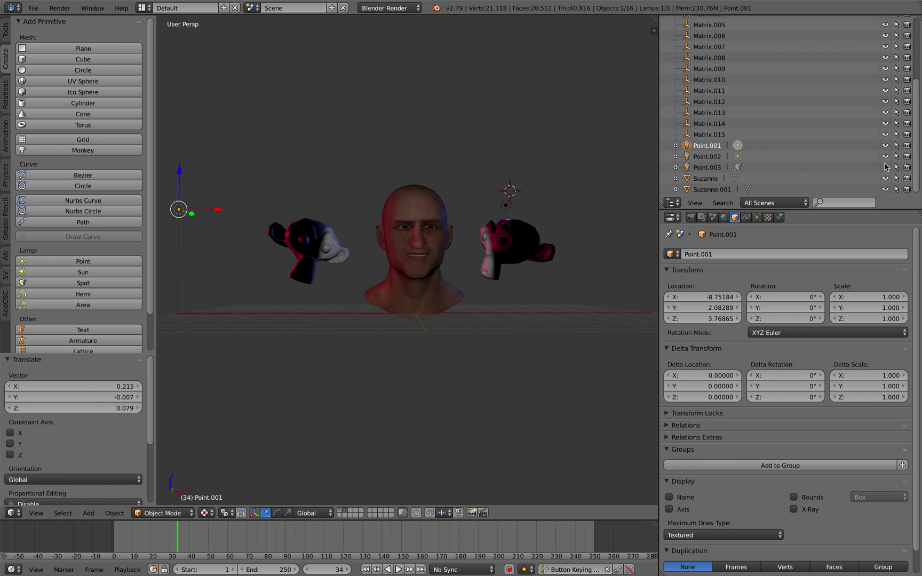
- Move Point.001 by about 1.166 in X and 1.616 in Z, and Point.002 by about 0.915 in X and 0.610 in Z
{"action": "left_click_drag", "start_coordinate": [180, 213], "coordinate": [211, 167]}
{"action": "scroll", "coordinate": [482, 270], "scroll_direction": "up", "scroll_amount": 2}
{"action": "scroll", "coordinate": [481, 269], "scroll_direction": "down", "scroll_amount": 2}
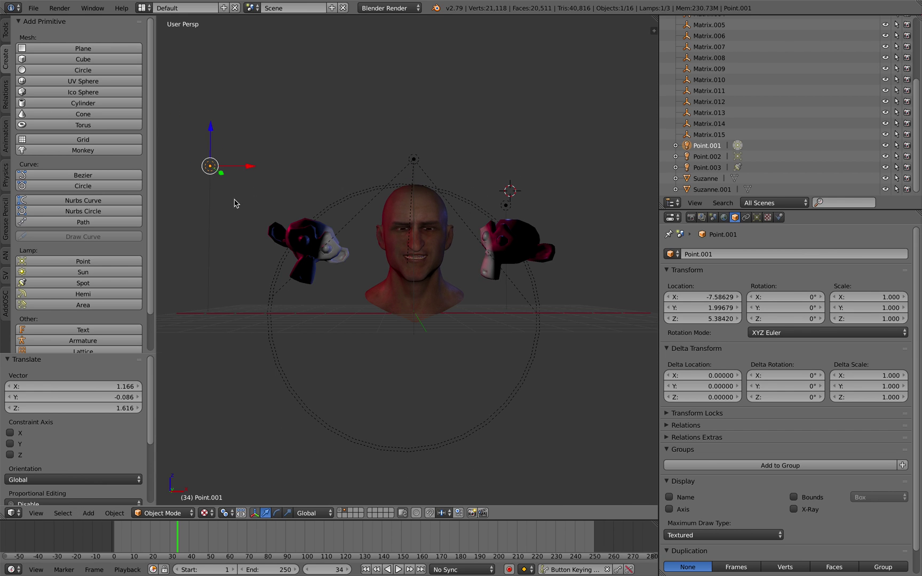
{"action": "right_click", "coordinate": [503, 205]}
{"action": "key", "text": "g"}
{"action": "left_click", "coordinate": [529, 190]}
- Select the Point.003 spot lamp in front of the head and try a free trackball rotation on it
{"action": "right_click", "coordinate": [415, 162]}
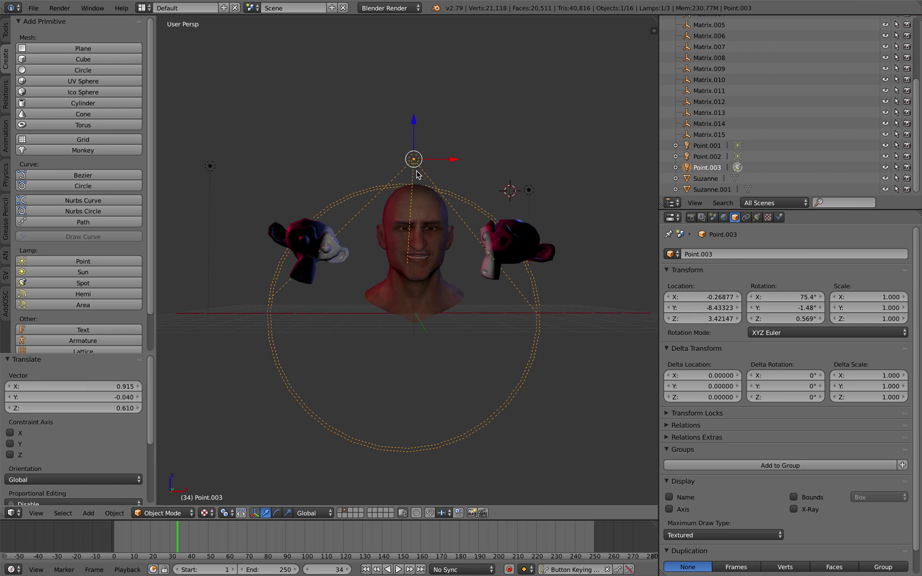
{"action": "key", "text": "r"}
{"action": "key", "text": "r"}
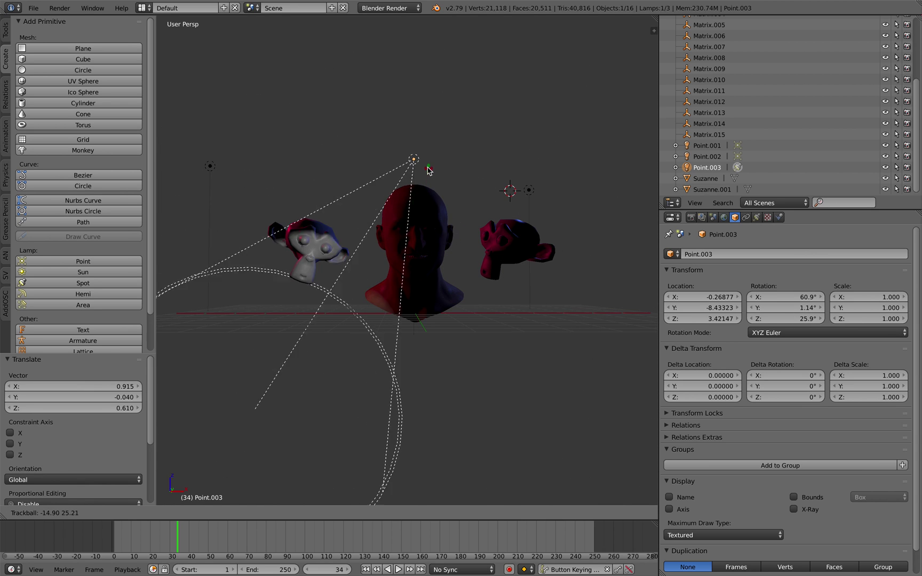
{"action": "left_click", "coordinate": [425, 212]}
{"action": "scroll", "coordinate": [426, 213], "scroll_direction": "down", "scroll_amount": 3}
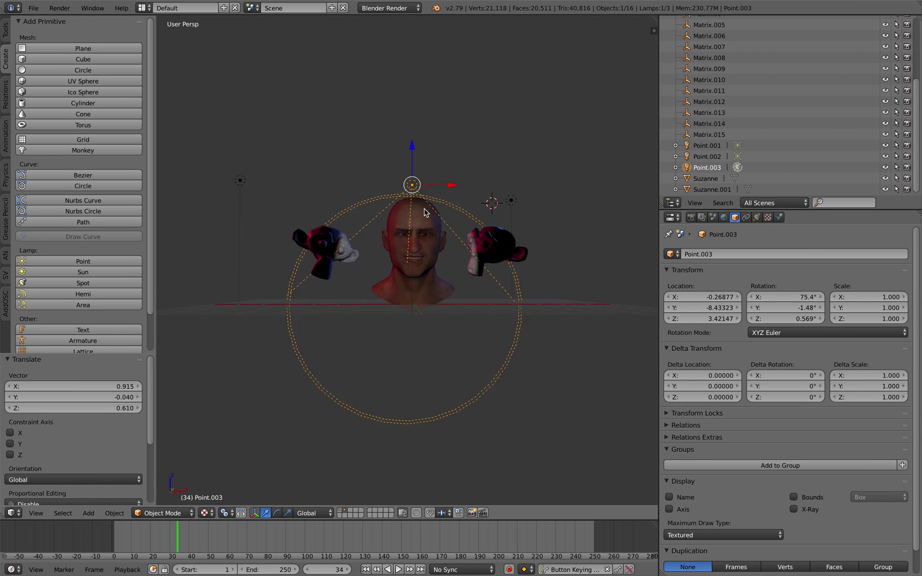
- Reposition the Point.003 spot lamp with several free moves, the last about -0.191 in X, 0.024 in Y and 0.057 in Z
{"action": "middle_click_drag", "start_coordinate": [423, 213], "coordinate": [359, 223]}
{"action": "key", "text": "g"}
{"action": "left_click", "coordinate": [338, 219]}
{"action": "key", "text": "g"}
{"action": "left_click", "coordinate": [421, 217]}
{"action": "key", "text": "g"}
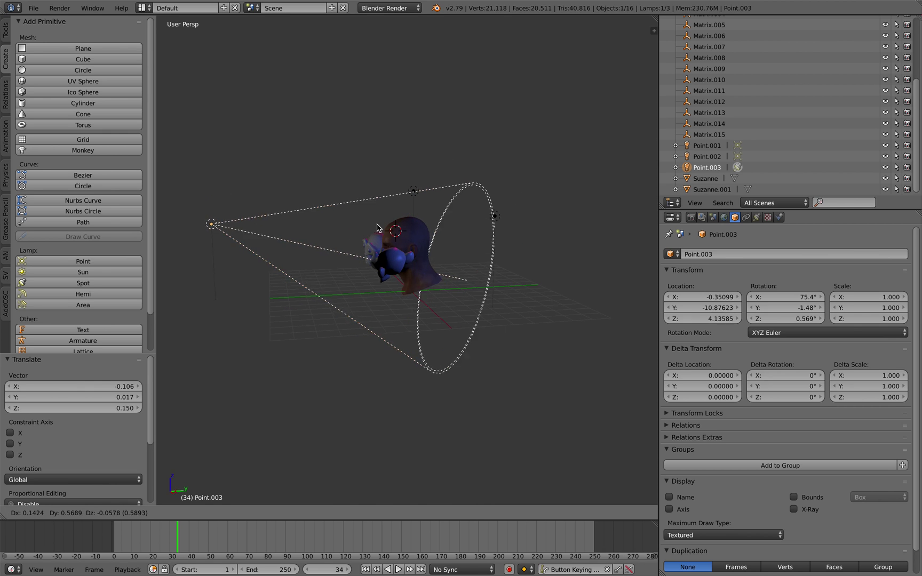
{"action": "left_click", "coordinate": [426, 224]}
{"action": "middle_click_drag", "start_coordinate": [426, 224], "coordinate": [445, 240]}
{"action": "key", "text": "g"}
{"action": "left_click", "coordinate": [418, 239]}
{"action": "key", "text": "g"}
{"action": "left_click", "coordinate": [440, 236]}
- Move both monkeys outward from the head: Suzanne.001 about 2.572 in X and 0.655 in Z, Suzanne about -2.944 in X and 0.551 in Z
{"action": "right_click", "coordinate": [503, 257]}
{"action": "key", "text": "g"}
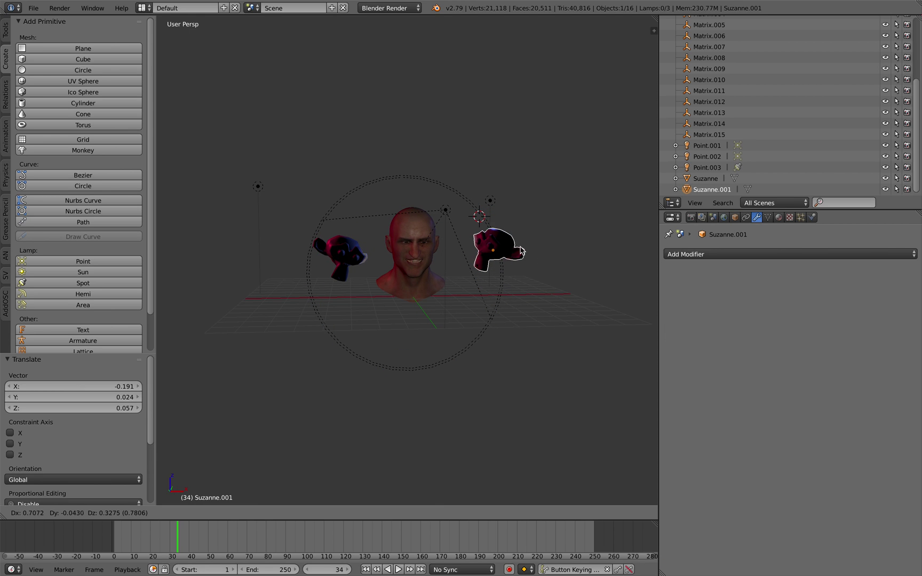
{"action": "left_click", "coordinate": [550, 242]}
{"action": "right_click", "coordinate": [362, 256]}
{"action": "key", "text": "g"}
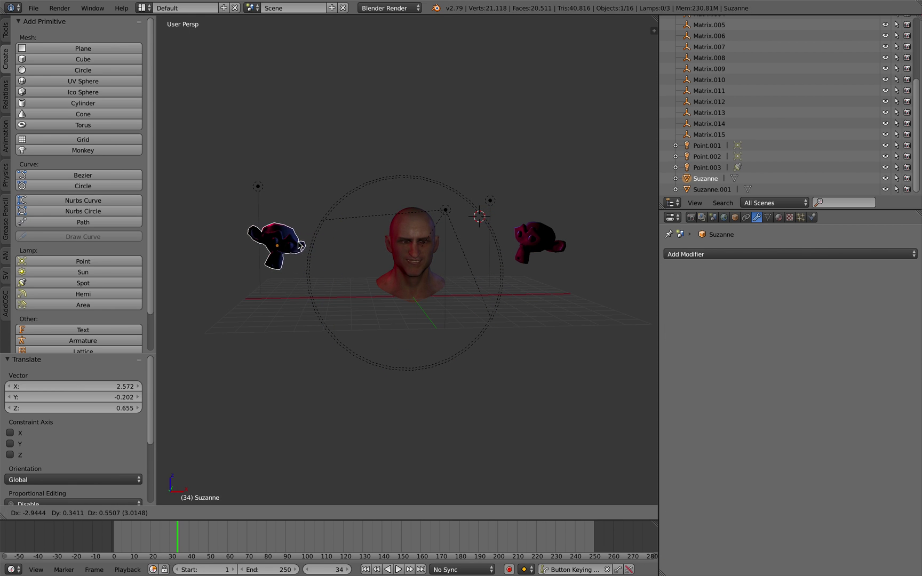
{"action": "left_click", "coordinate": [300, 245]}
- Widen the 3D view by narrowing the outliner and properties editors
{"action": "scroll", "coordinate": [408, 253], "scroll_direction": "up", "scroll_amount": 2}
{"action": "scroll", "coordinate": [420, 253], "scroll_direction": "up", "scroll_amount": 4}
{"action": "middle_click_drag", "start_coordinate": [422, 253], "coordinate": [412, 252]}
{"action": "scroll", "coordinate": [413, 252], "scroll_direction": "down", "scroll_amount": 2}
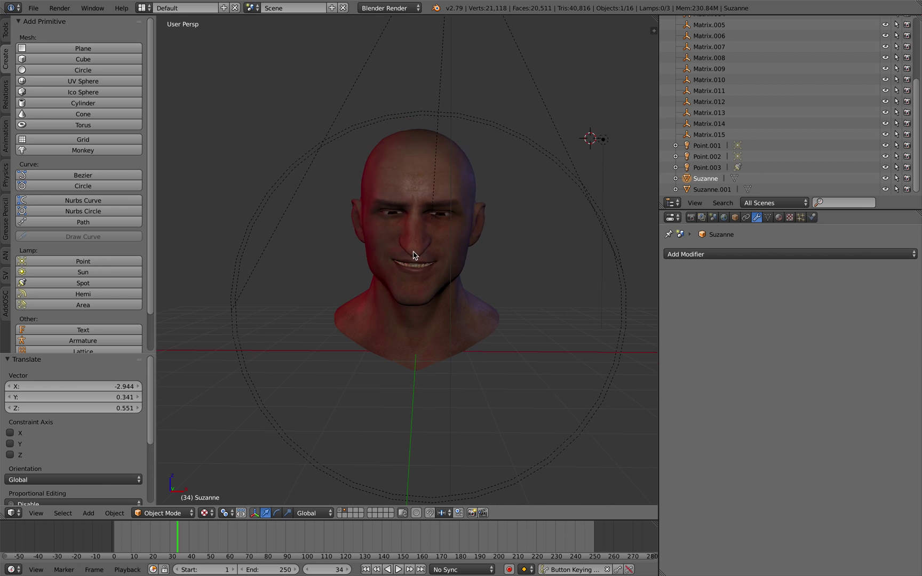
{"action": "left_click_drag", "start_coordinate": [659, 169], "coordinate": [735, 170]}
{"action": "scroll", "coordinate": [597, 208], "scroll_direction": "down", "scroll_amount": 2}
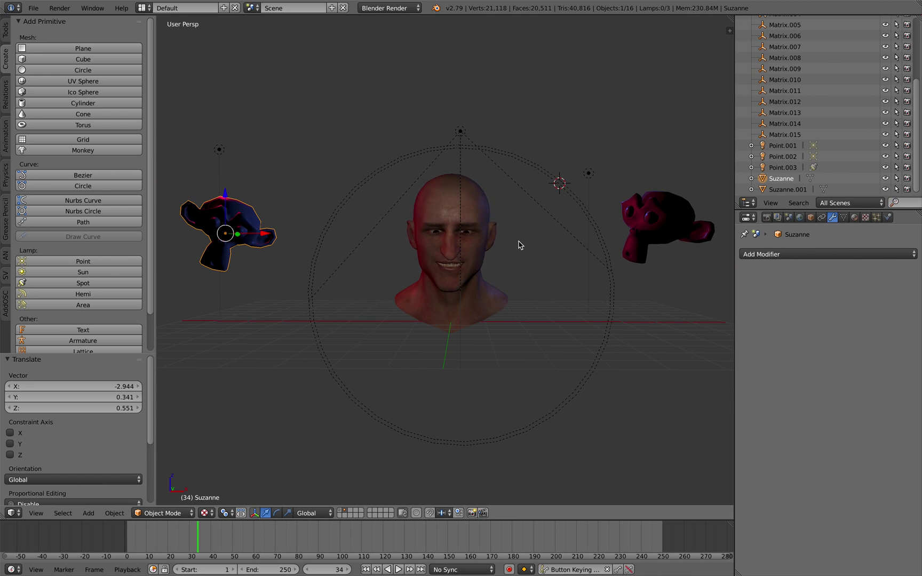
- Examine the head's facial expression and the lamps' lighting from several angles and distances
{"action": "scroll", "coordinate": [520, 245], "scroll_direction": "up", "scroll_amount": 1}
{"action": "scroll", "coordinate": [518, 243], "scroll_direction": "up", "scroll_amount": 1}
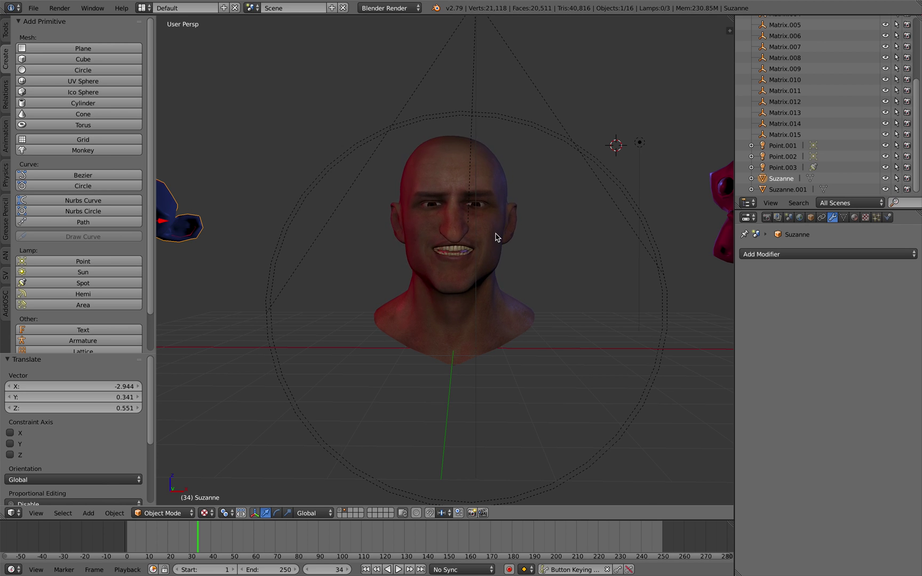
{"action": "scroll", "coordinate": [498, 237], "scroll_direction": "up", "scroll_amount": 2}
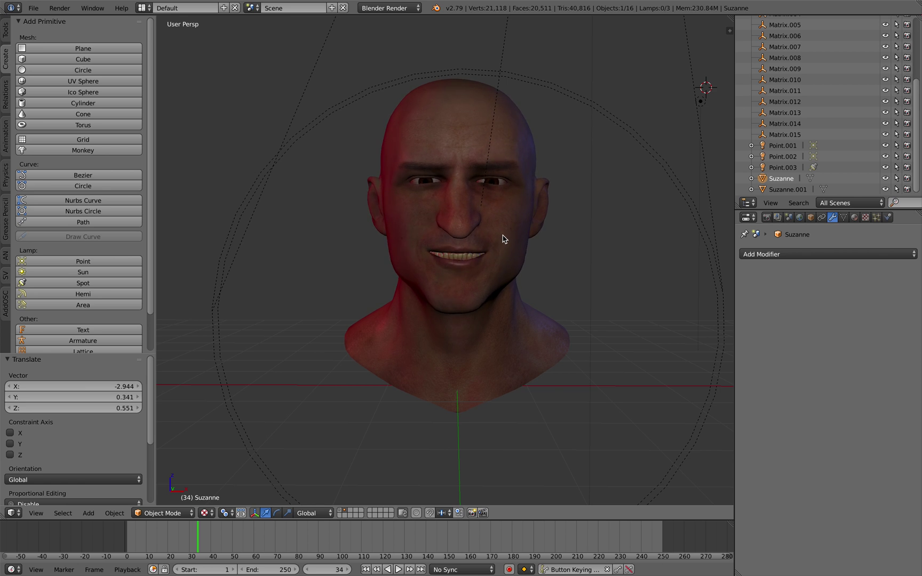
{"action": "middle_click_drag", "start_coordinate": [504, 240], "coordinate": [503, 243]}
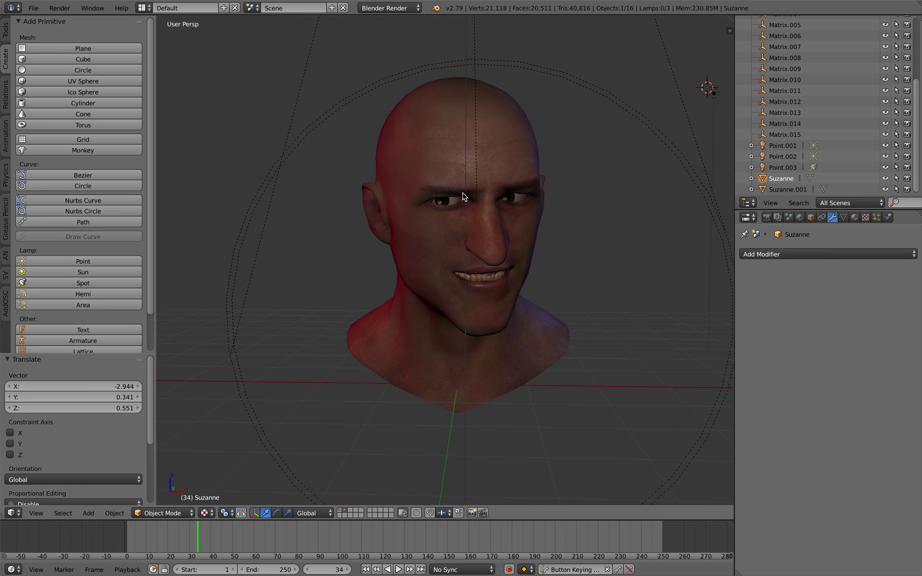
{"action": "middle_click_drag", "start_coordinate": [464, 198], "coordinate": [507, 209]}
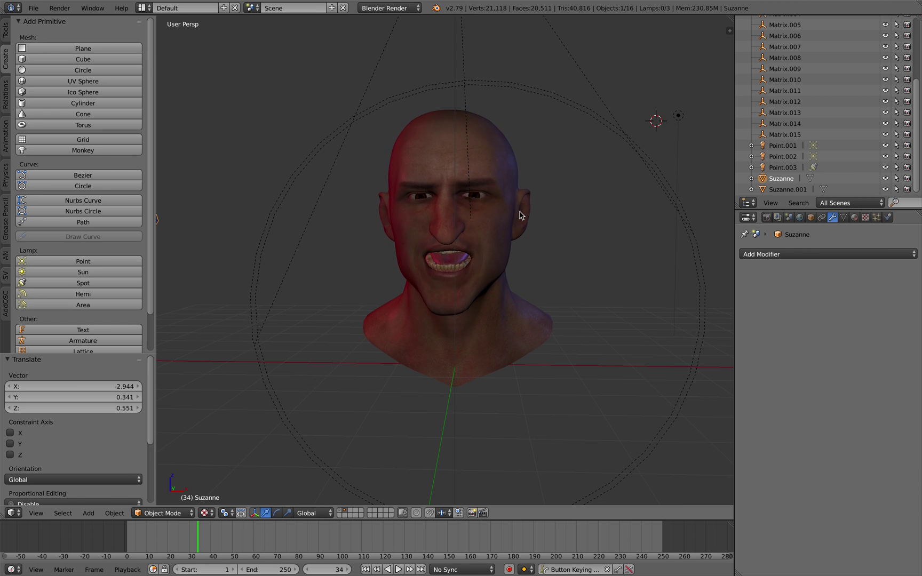
{"action": "scroll", "coordinate": [521, 218], "scroll_direction": "down", "scroll_amount": 2}
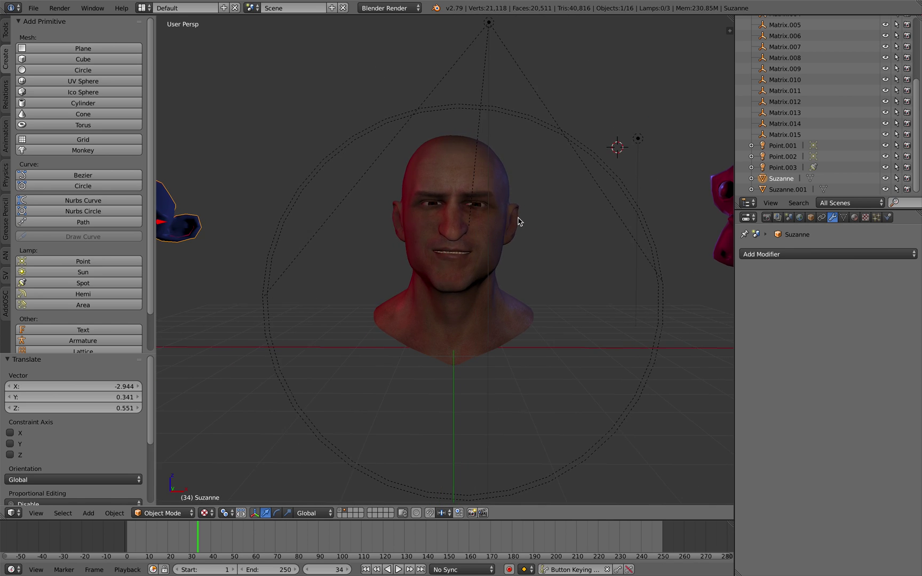
{"action": "middle_click_drag", "start_coordinate": [518, 218], "coordinate": [519, 218]}
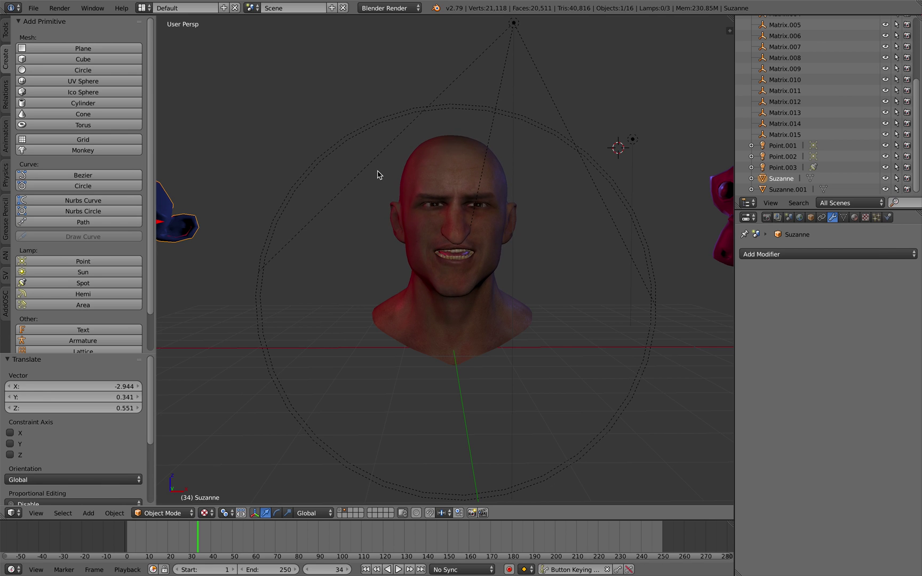
{"action": "middle_click_drag", "start_coordinate": [382, 172], "coordinate": [380, 173]}
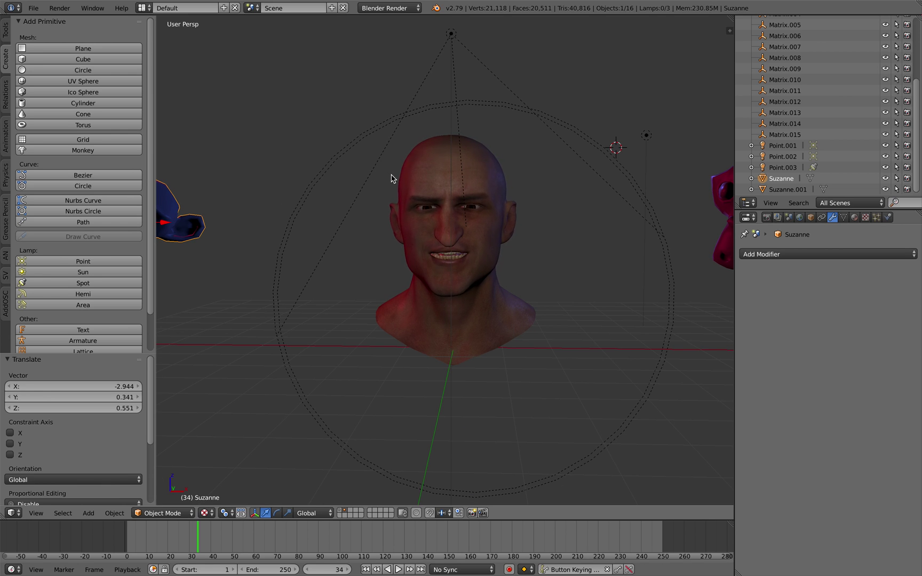
{"action": "scroll", "coordinate": [397, 187], "scroll_direction": "up", "scroll_amount": 1}
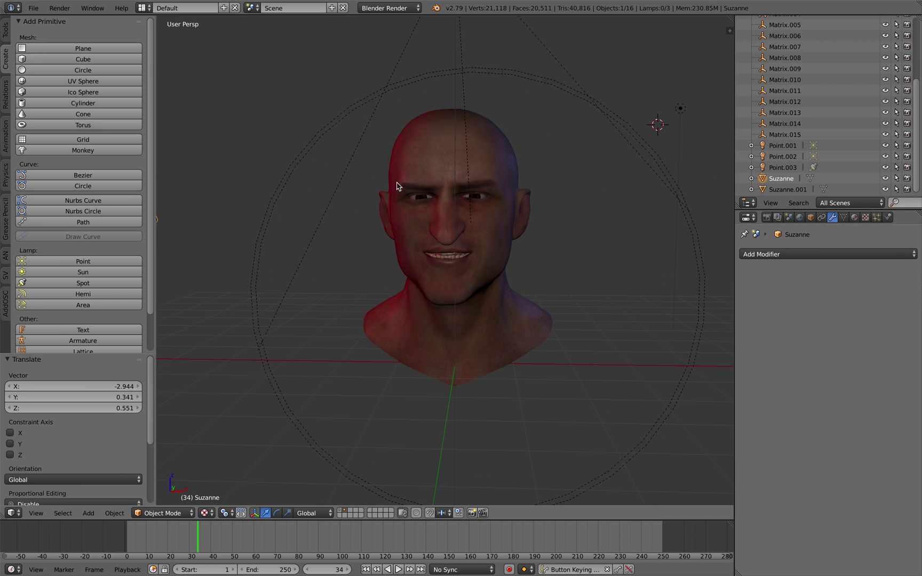
{"action": "scroll", "coordinate": [399, 184], "scroll_direction": "up", "scroll_amount": 1}
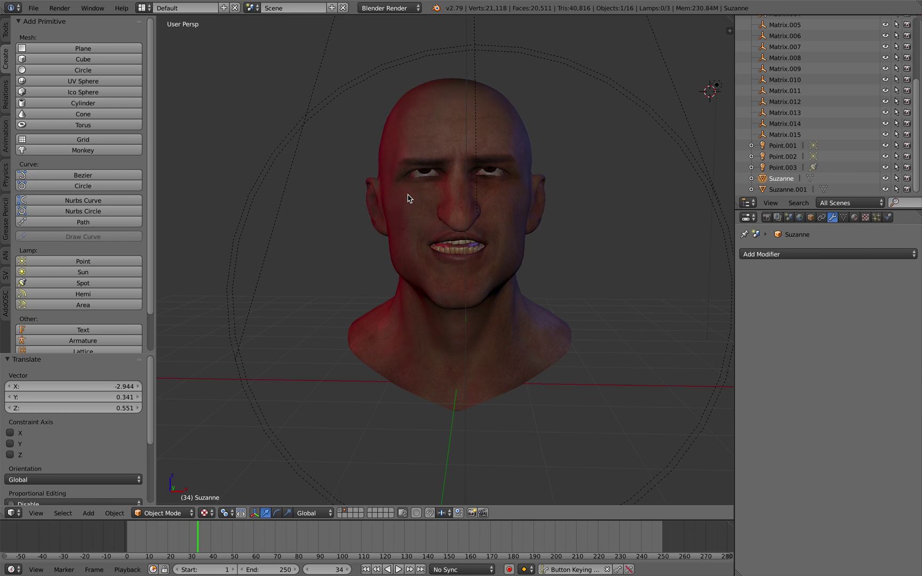
{"action": "scroll", "coordinate": [411, 203], "scroll_direction": "down", "scroll_amount": 5}
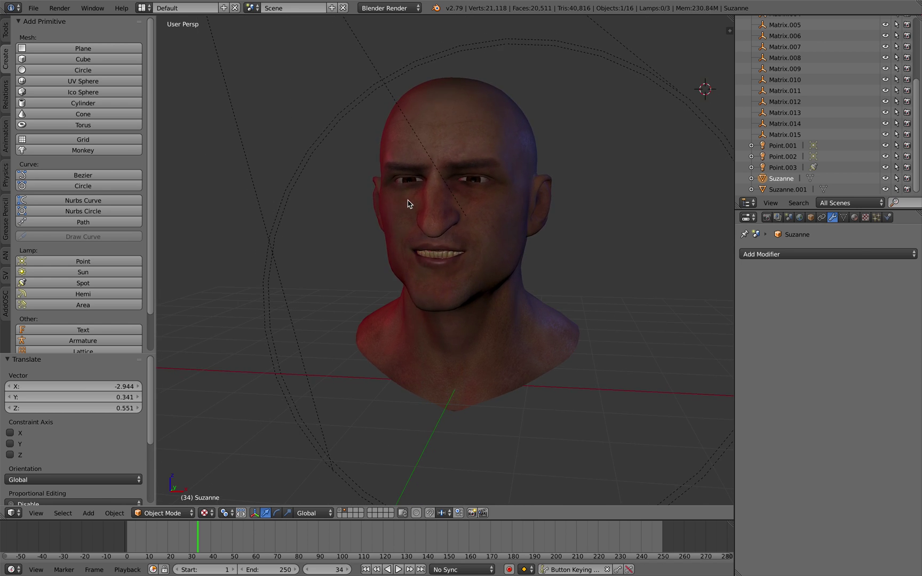
{"action": "middle_click_drag", "start_coordinate": [382, 193], "coordinate": [476, 201]}
{"action": "scroll", "coordinate": [393, 197], "scroll_direction": "up", "scroll_amount": 3}
{"action": "middle_click_drag", "start_coordinate": [372, 212], "coordinate": [320, 211]}
{"action": "middle_click_drag", "start_coordinate": [404, 194], "coordinate": [378, 205]}
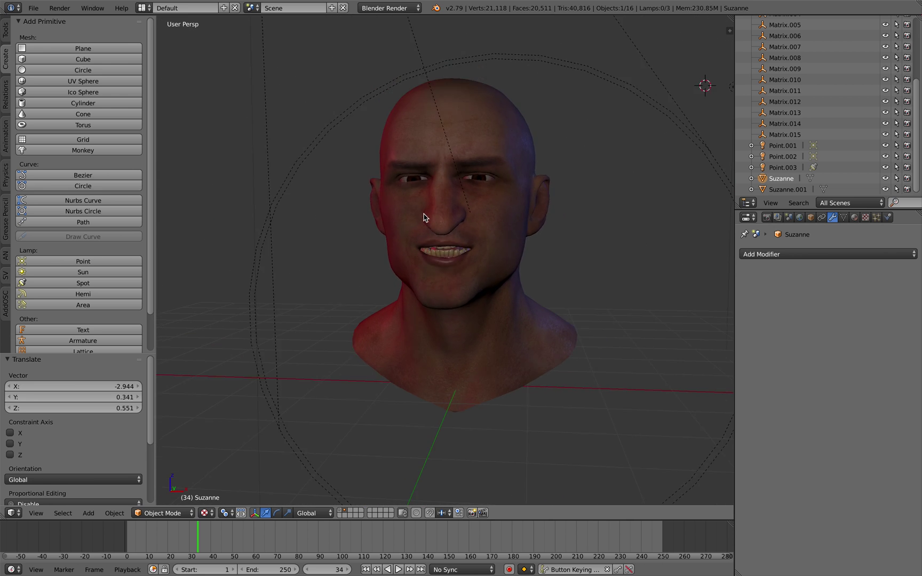
{"action": "middle_click_drag", "start_coordinate": [422, 217], "coordinate": [455, 221]}
{"action": "scroll", "coordinate": [457, 222], "scroll_direction": "up", "scroll_amount": 4}
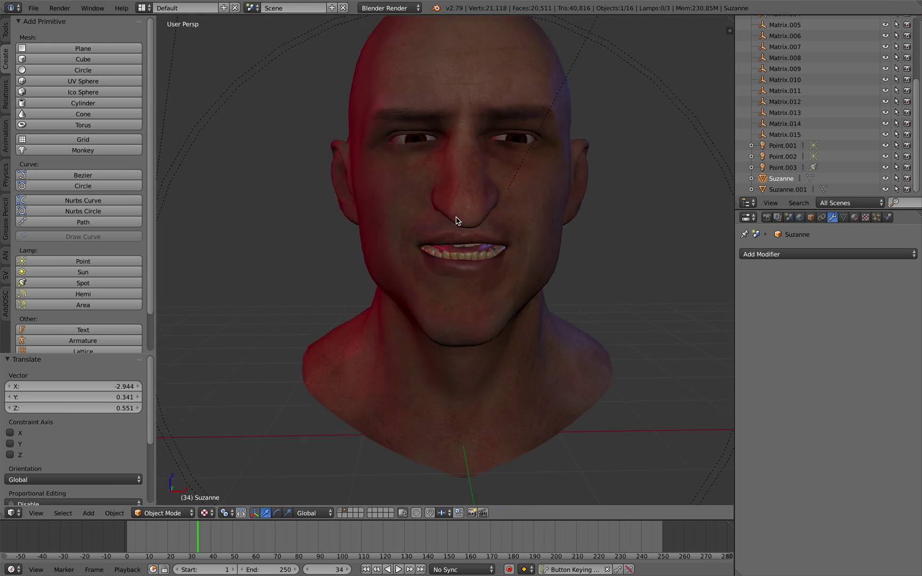
{"action": "scroll", "coordinate": [459, 222], "scroll_direction": "down", "scroll_amount": 5}
{"action": "scroll", "coordinate": [461, 222], "scroll_direction": "down", "scroll_amount": 5}
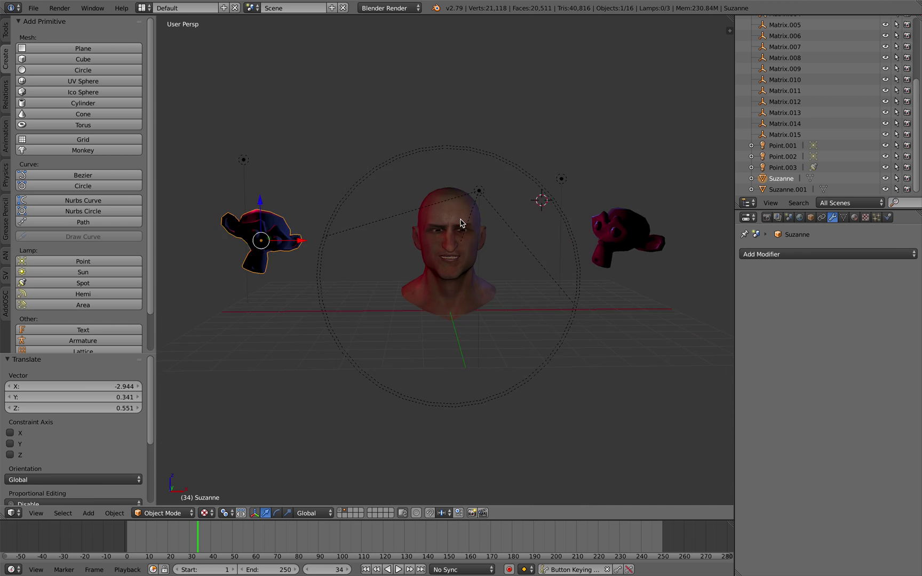
{"action": "scroll", "coordinate": [461, 223], "scroll_direction": "up", "scroll_amount": 8}
{"action": "scroll", "coordinate": [462, 222], "scroll_direction": "down", "scroll_amount": 3}
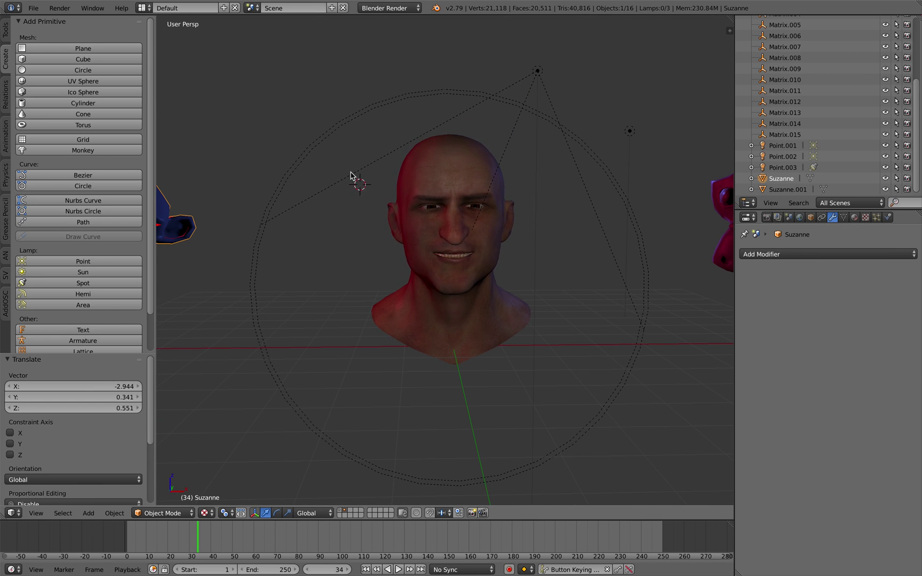
- Place the 3D cursor beside the head, next to the temple above the ear
{"action": "left_click", "coordinate": [516, 198]}
{"action": "scroll", "coordinate": [517, 199], "scroll_direction": "down", "scroll_amount": 3}
{"action": "scroll", "coordinate": [521, 201], "scroll_direction": "up", "scroll_amount": 3}
{"action": "scroll", "coordinate": [525, 204], "scroll_direction": "down", "scroll_amount": 3}
{"action": "scroll", "coordinate": [515, 209], "scroll_direction": "up", "scroll_amount": 3}
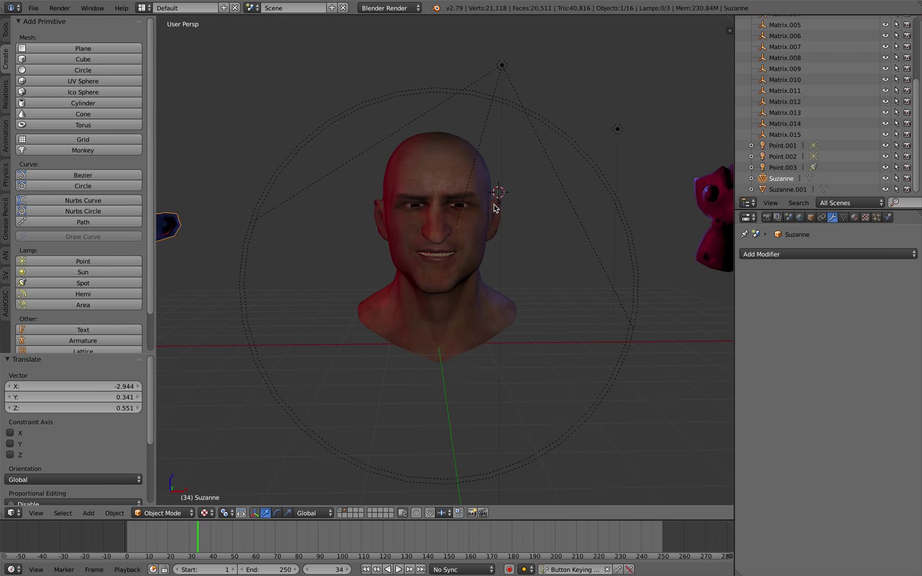
- Select the base_head mesh and switch it to Edit Mode to inspect its topology
{"action": "middle_click_drag", "start_coordinate": [495, 209], "coordinate": [488, 201]}
{"action": "right_click", "coordinate": [495, 209]}
{"action": "scroll", "coordinate": [496, 203], "scroll_direction": "up", "scroll_amount": 2}
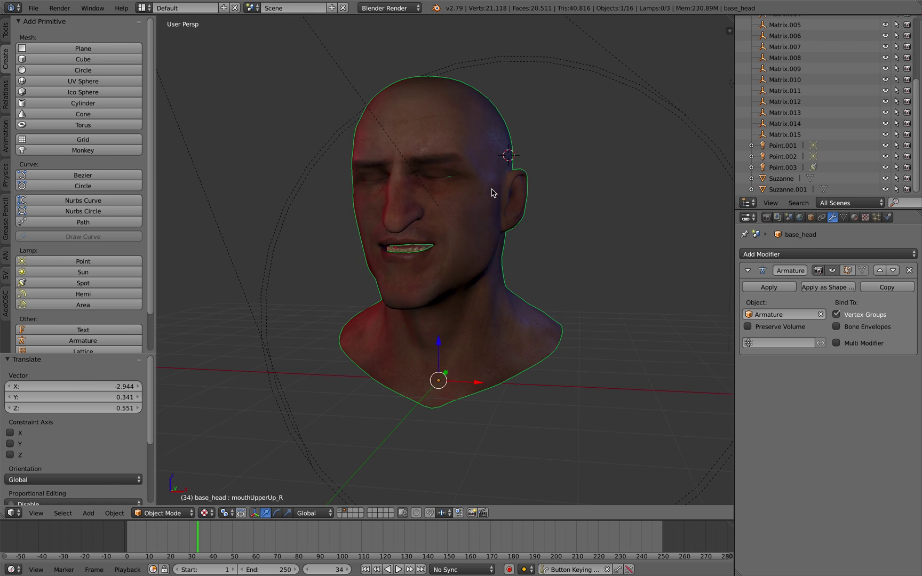
{"action": "key", "text": "Tab"}
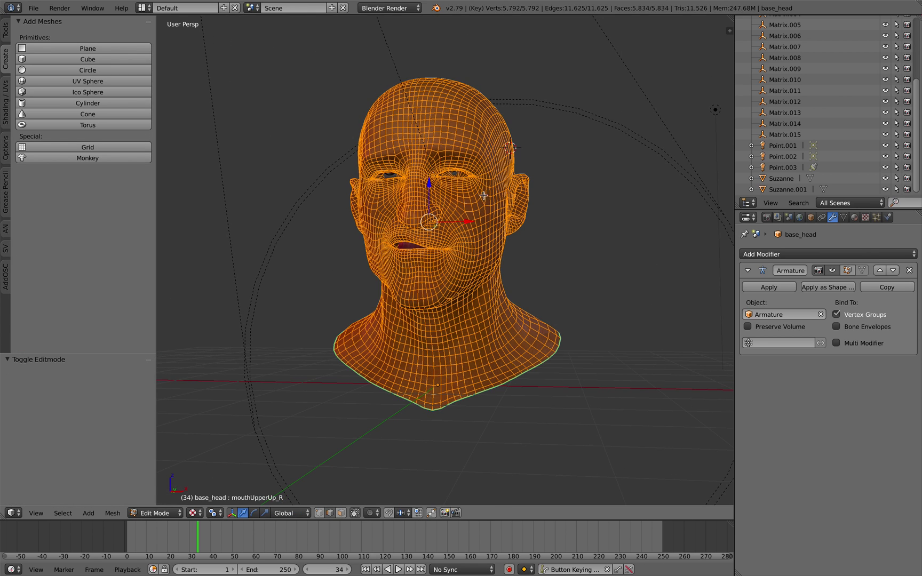
{"action": "scroll", "coordinate": [485, 196], "scroll_direction": "down", "scroll_amount": 1}
{"action": "scroll", "coordinate": [493, 198], "scroll_direction": "up", "scroll_amount": 3}
{"action": "scroll", "coordinate": [494, 199], "scroll_direction": "up", "scroll_amount": 3}
{"action": "middle_click_drag", "start_coordinate": [494, 198], "coordinate": [454, 265]}
{"action": "scroll", "coordinate": [475, 213], "scroll_direction": "down", "scroll_amount": 3}
{"action": "middle_click_drag", "start_coordinate": [371, 436], "coordinate": [453, 319]}
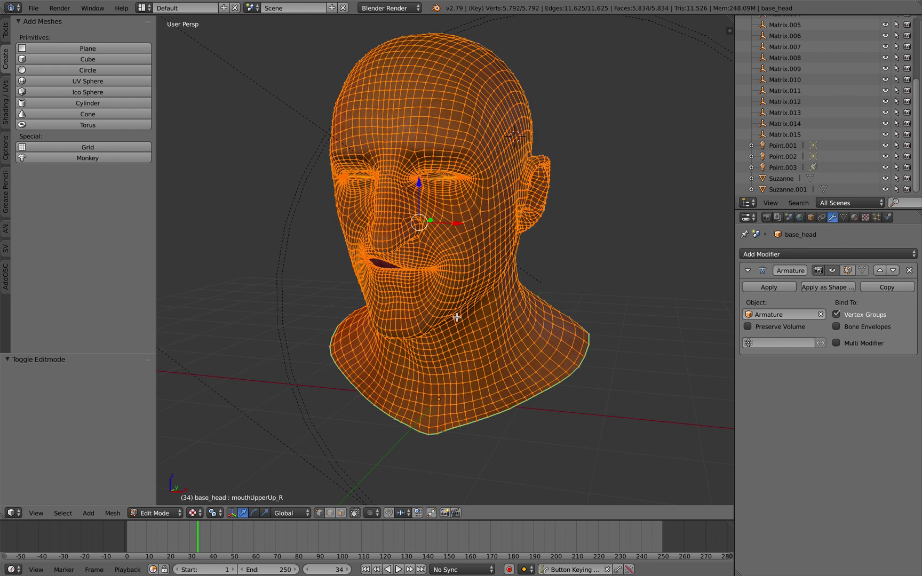
- Select a single vertex on the head mesh below the ear, and one higher up on the cheek instead
{"action": "right_click", "coordinate": [479, 300]}
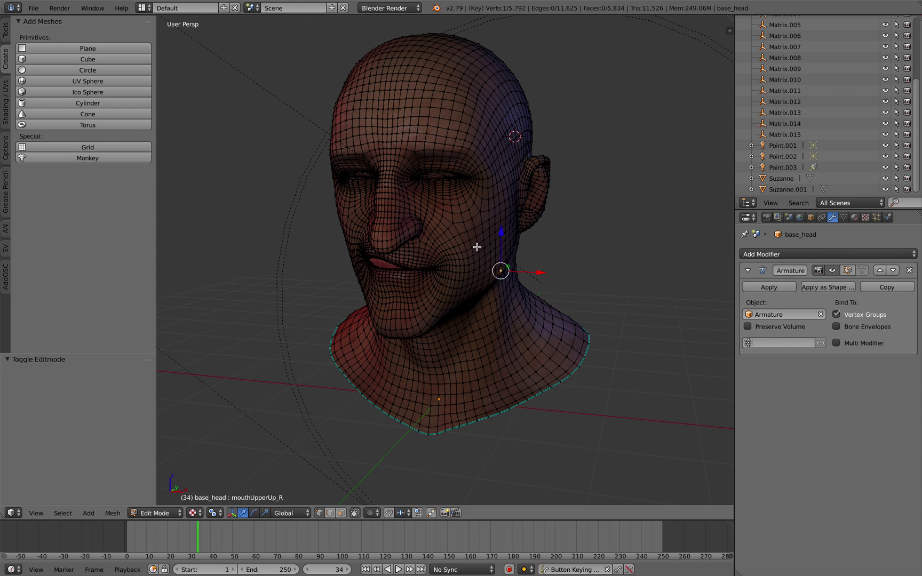
{"action": "right_click", "coordinate": [494, 247]}
{"action": "middle_click_drag", "start_coordinate": [483, 270], "coordinate": [493, 260]}
- Return the head to Object Mode and deselect all objects
{"action": "key", "text": "Tab"}
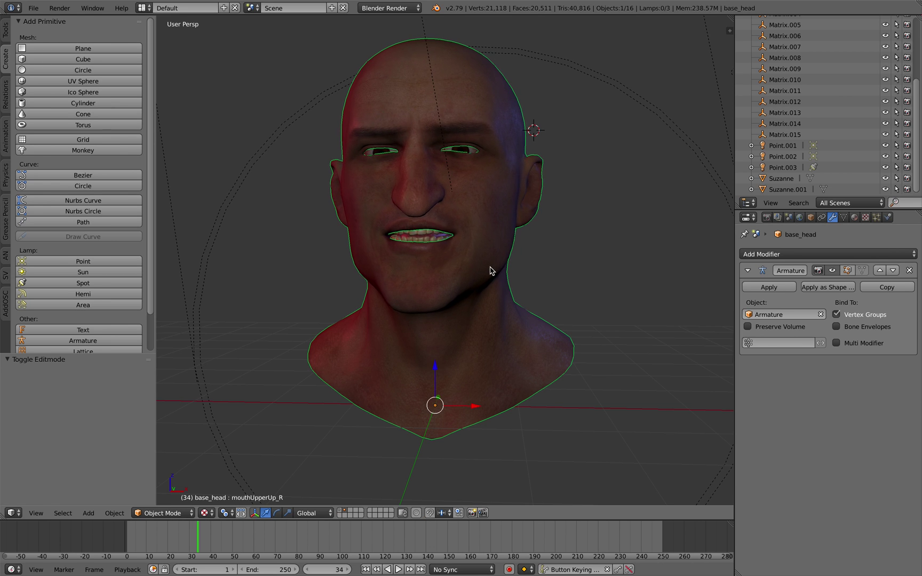
{"action": "scroll", "coordinate": [496, 271], "scroll_direction": "down", "scroll_amount": 2}
{"action": "key", "text": "a"}
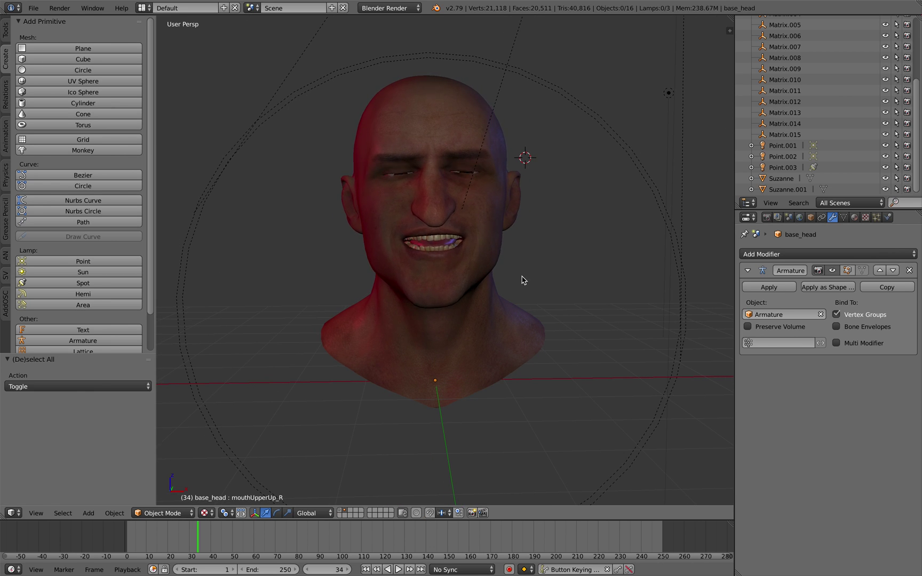
- Select the Suzanne.001 monkey head, move it freely in toward the human head, and move it back outward beside it
{"action": "right_click", "coordinate": [488, 286]}
{"action": "scroll", "coordinate": [534, 278], "scroll_direction": "down", "scroll_amount": 3}
{"action": "right_click", "coordinate": [630, 240]}
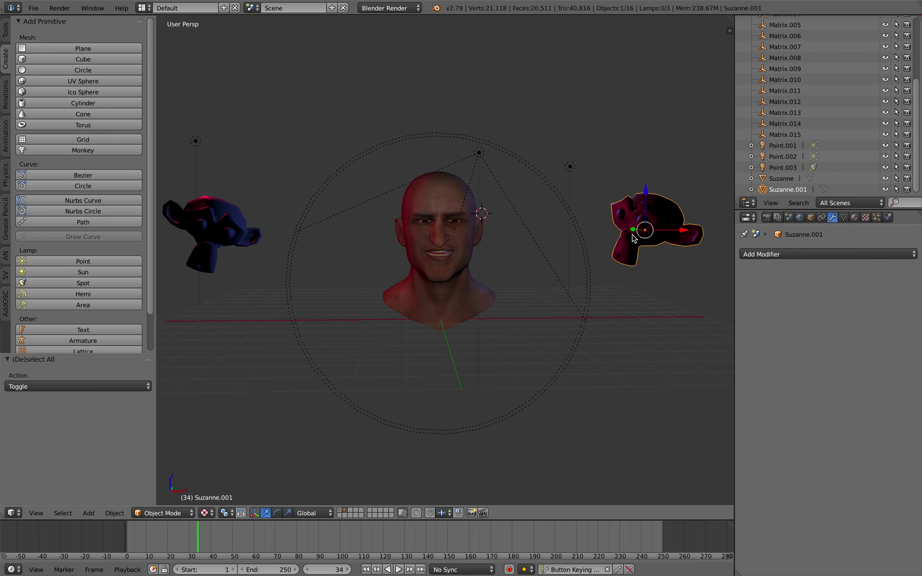
{"action": "key", "text": "g"}
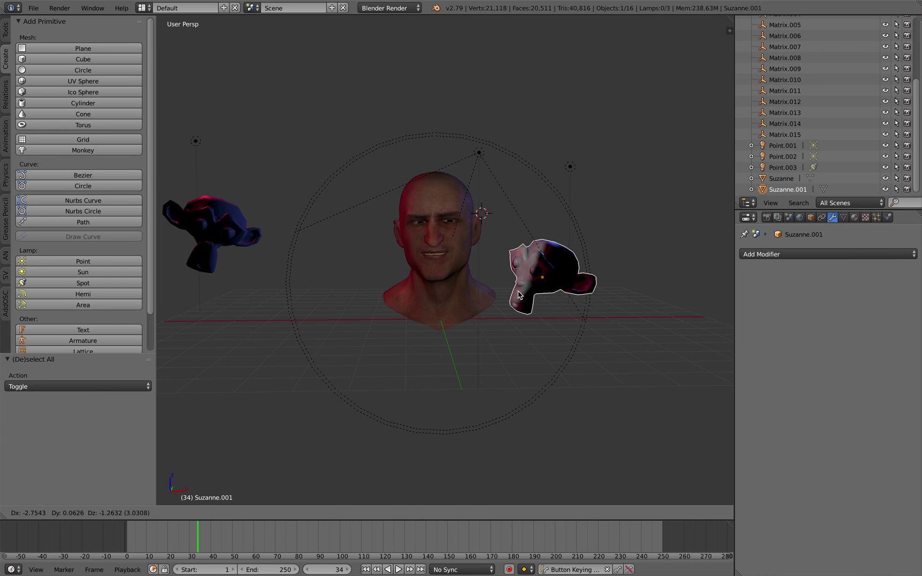
{"action": "left_click", "coordinate": [539, 288]}
{"action": "key", "text": "g"}
{"action": "left_click", "coordinate": [615, 267]}
- Switch the Suzanne.001 monkey head to Edit Mode and view its mesh up close
{"action": "middle_click_drag", "start_coordinate": [618, 267], "coordinate": [522, 257], "text": "shift"}
{"action": "scroll", "coordinate": [520, 257], "scroll_direction": "up", "scroll_amount": 2}
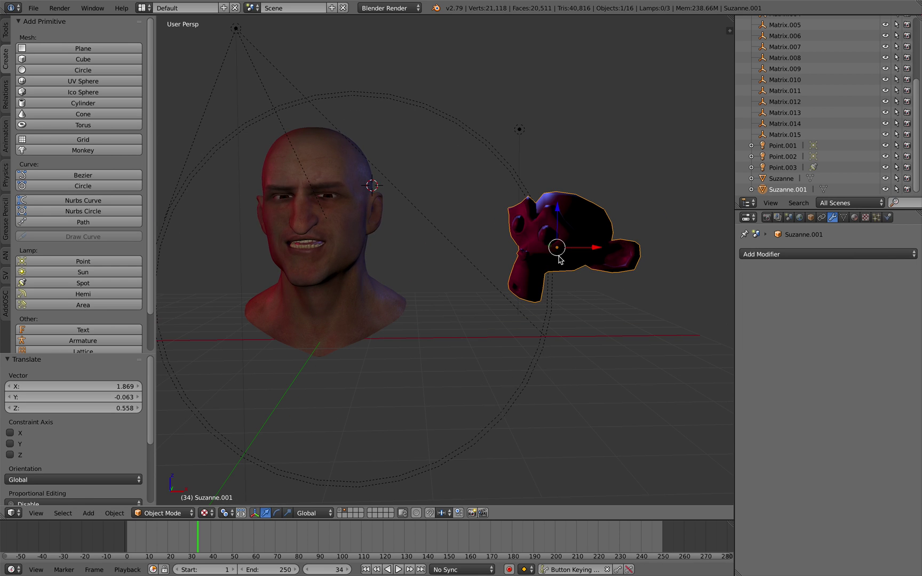
{"action": "key", "text": "Tab"}
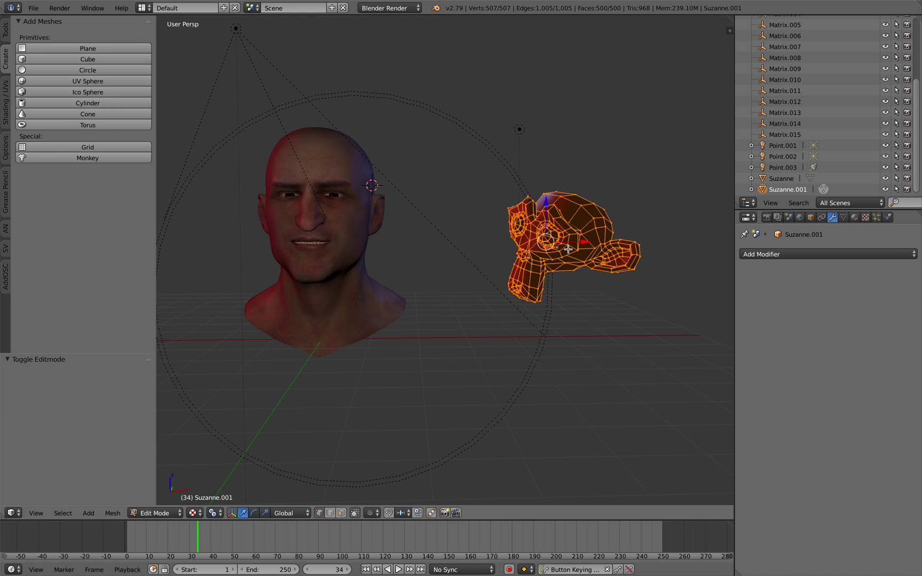
{"action": "scroll", "coordinate": [605, 197], "scroll_direction": "up", "scroll_amount": 3}
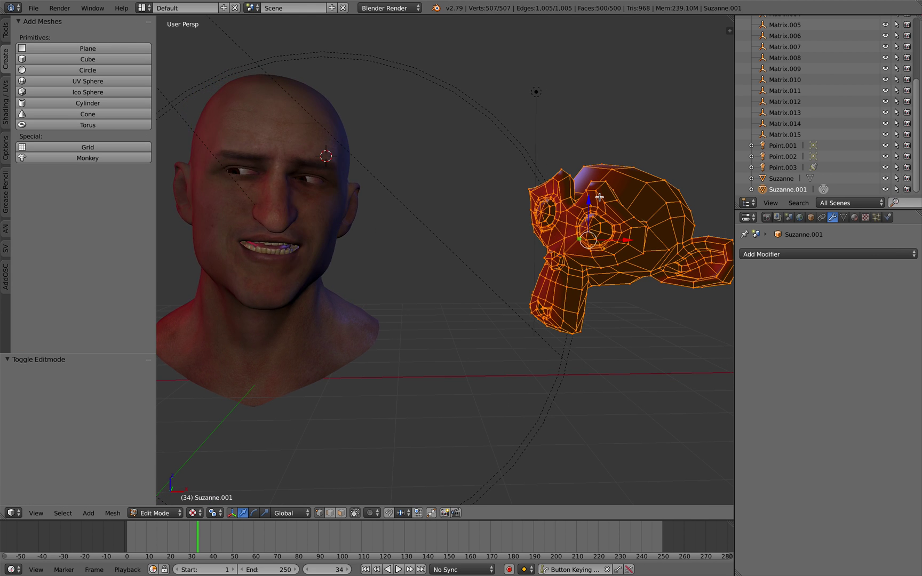
- Select a single vertex on the crown of the monkey head and try to pull it upward out of the surface
{"action": "right_click", "coordinate": [613, 171]}
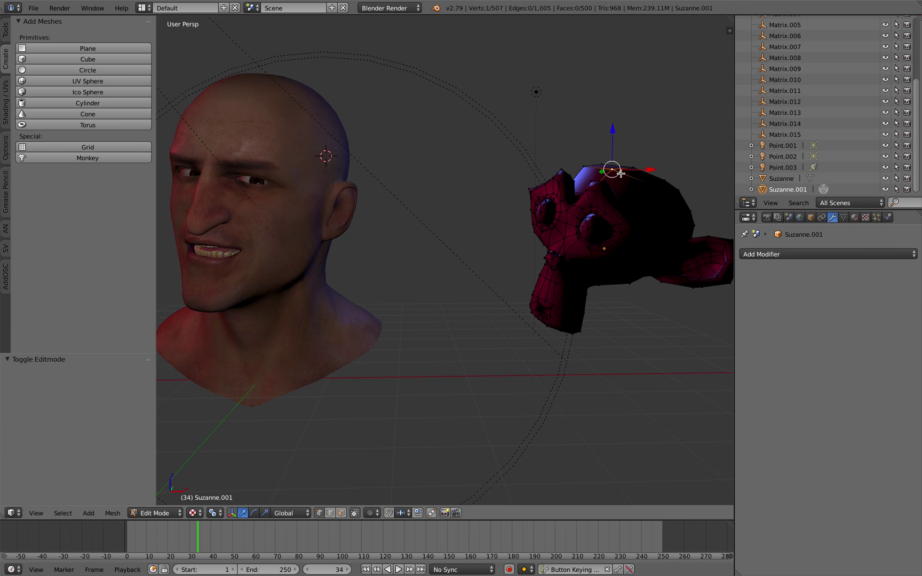
{"action": "key", "text": "g"}
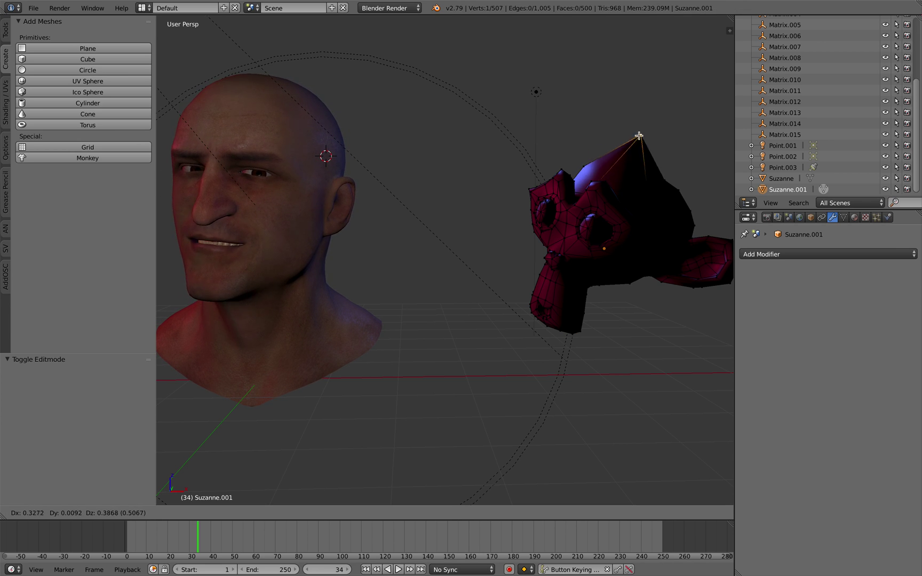
{"action": "key", "text": "Escape"}
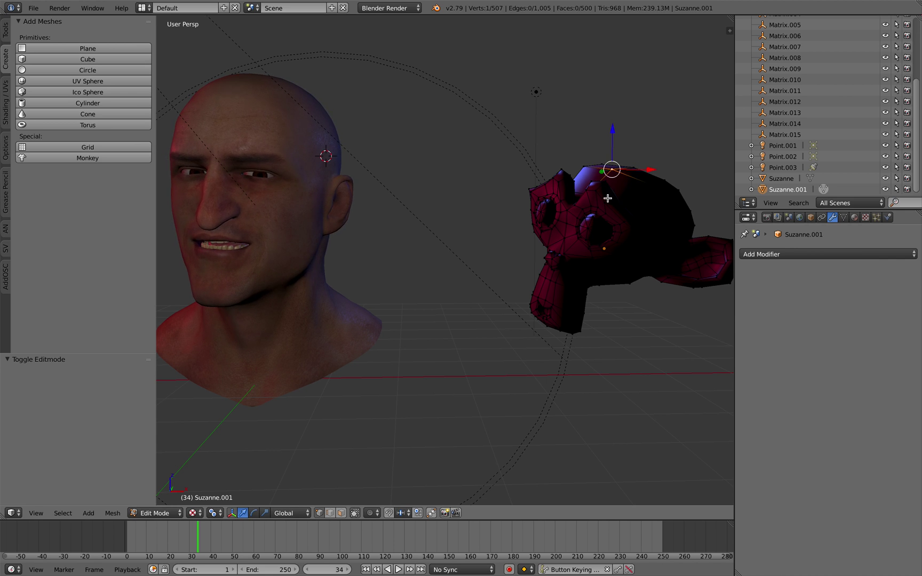
- Return the Suzanne.001 monkey head to Object Mode and frame it together with the human head
{"action": "scroll", "coordinate": [610, 200], "scroll_direction": "down", "scroll_amount": 2}
{"action": "key", "text": "Tab"}
{"action": "mouse_move", "coordinate": [535, 217]}
{"action": "middle_mouse_down"}
{"action": "mouse_move", "coordinate": [546, 219]}
{"action": "mouse_move", "coordinate": [532, 216]}
{"action": "middle_mouse_up"}
{"action": "scroll", "coordinate": [545, 217], "scroll_direction": "down", "scroll_amount": 1}
{"action": "scroll", "coordinate": [512, 215], "scroll_direction": "up", "scroll_amount": 1}
{"action": "scroll", "coordinate": [541, 213], "scroll_direction": "up", "scroll_amount": 3}
{"action": "scroll", "coordinate": [539, 213], "scroll_direction": "down", "scroll_amount": 4}
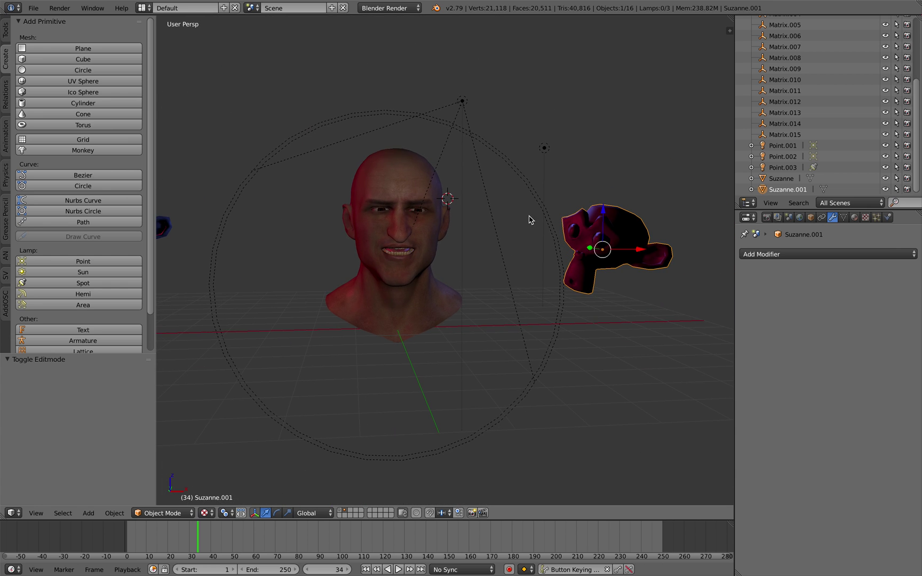
- Select the spot lamp Point.003 above the human head and view the scene from in front
{"action": "right_click", "coordinate": [521, 181]}
{"action": "middle_click_drag", "start_coordinate": [521, 180], "coordinate": [482, 192]}
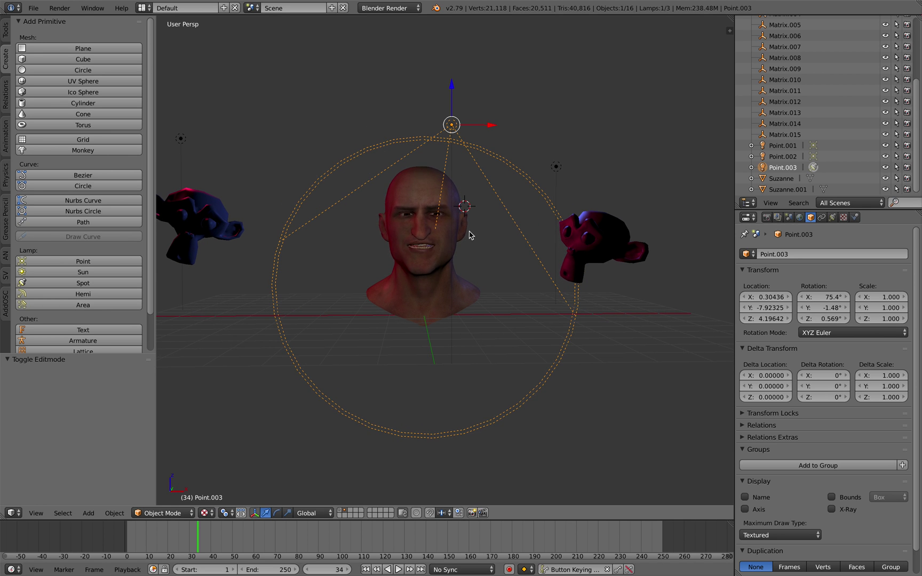
{"action": "mouse_move", "coordinate": [470, 235]}
{"action": "middle_mouse_down"}
{"action": "mouse_move", "coordinate": [457, 247]}
{"action": "mouse_move", "coordinate": [448, 240]}
{"action": "mouse_move", "coordinate": [500, 238]}
{"action": "mouse_move", "coordinate": [486, 242]}
{"action": "middle_mouse_up"}
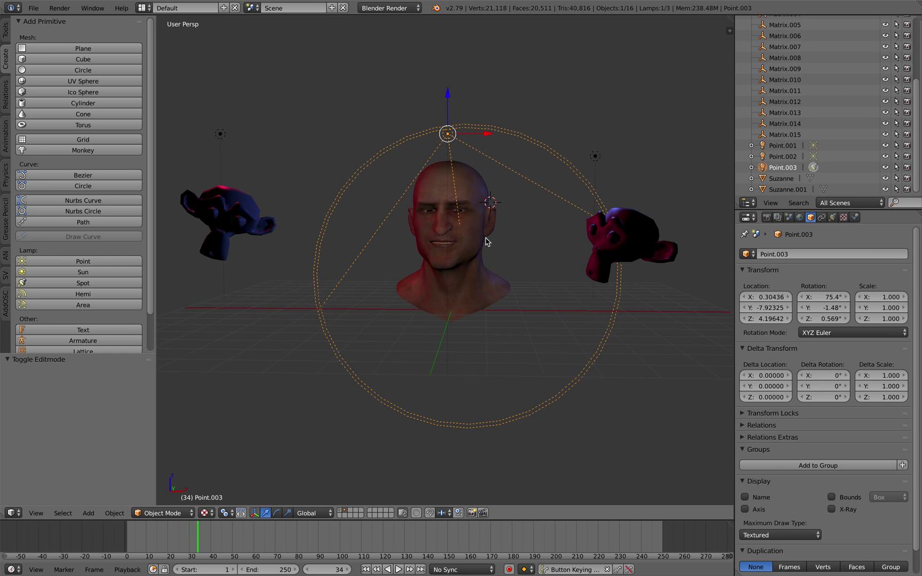
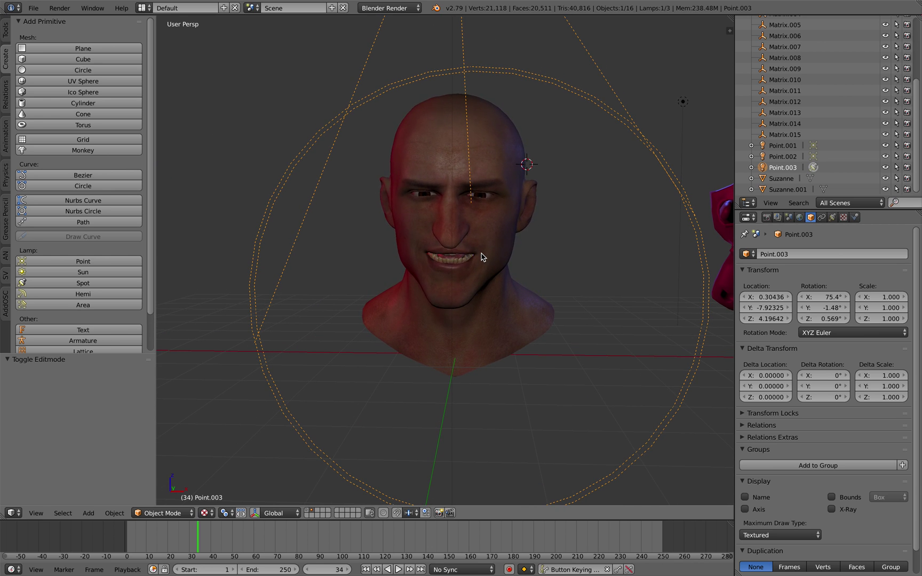
- View the human head from the front and look through the available render engines
{"action": "middle_click_drag", "start_coordinate": [482, 257], "coordinate": [485, 260]}
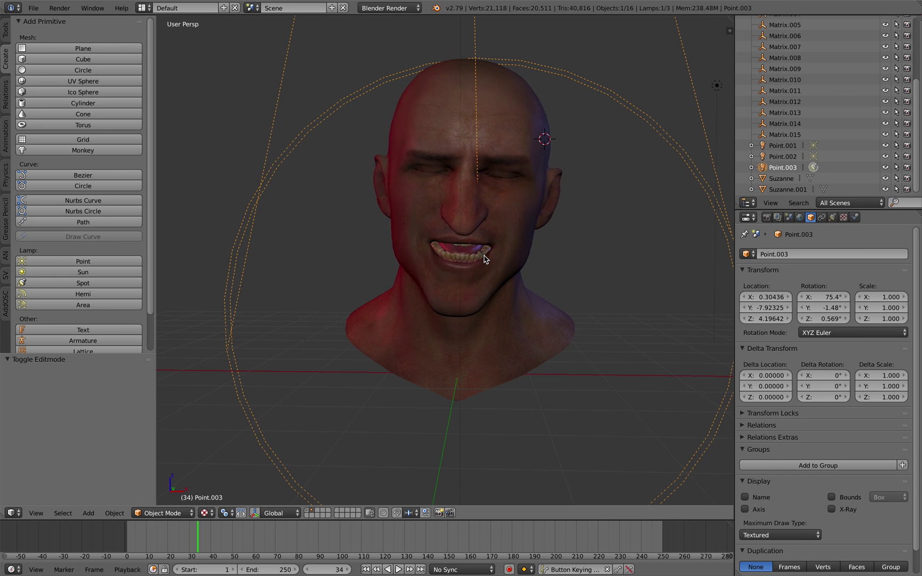
{"action": "middle_click_drag", "start_coordinate": [485, 259], "coordinate": [474, 268]}
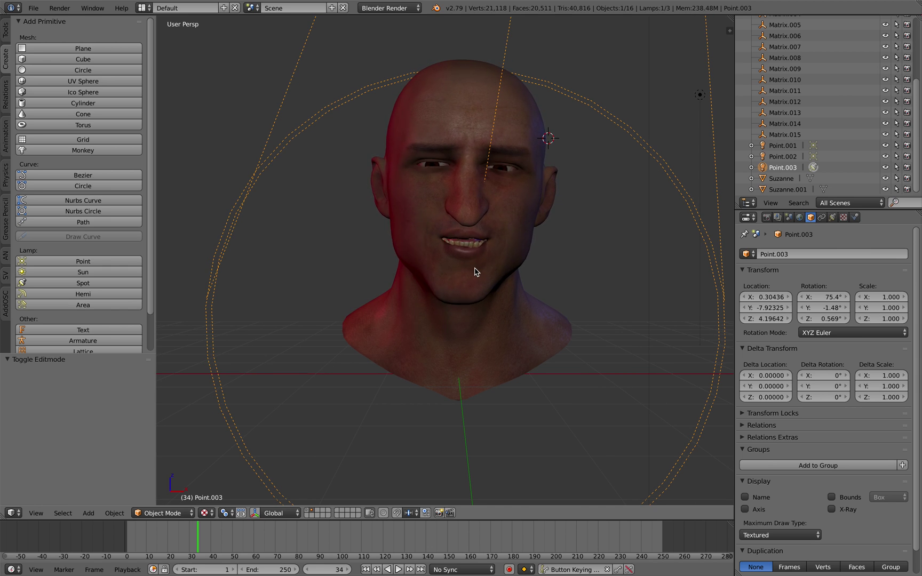
{"action": "middle_click_drag", "start_coordinate": [476, 272], "coordinate": [467, 272]}
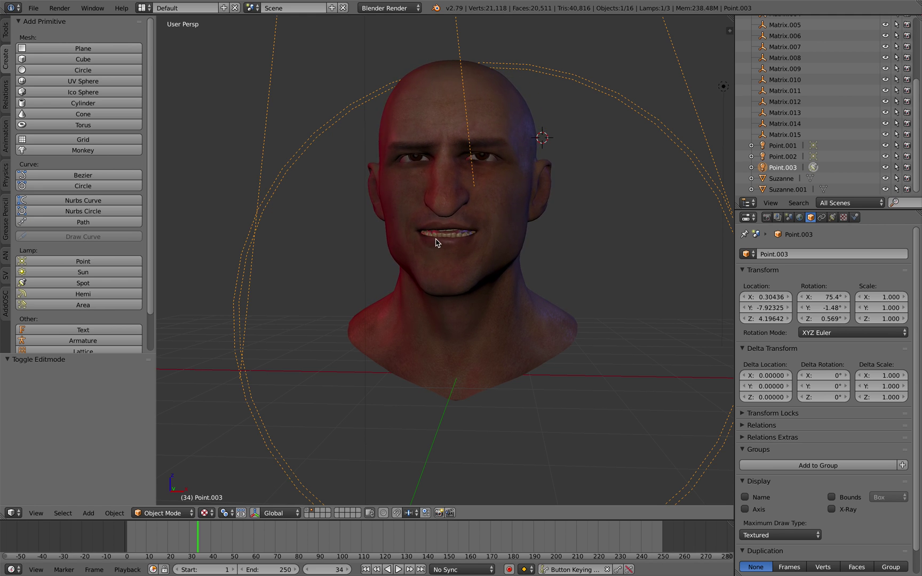
{"action": "left_click", "coordinate": [384, 8]}
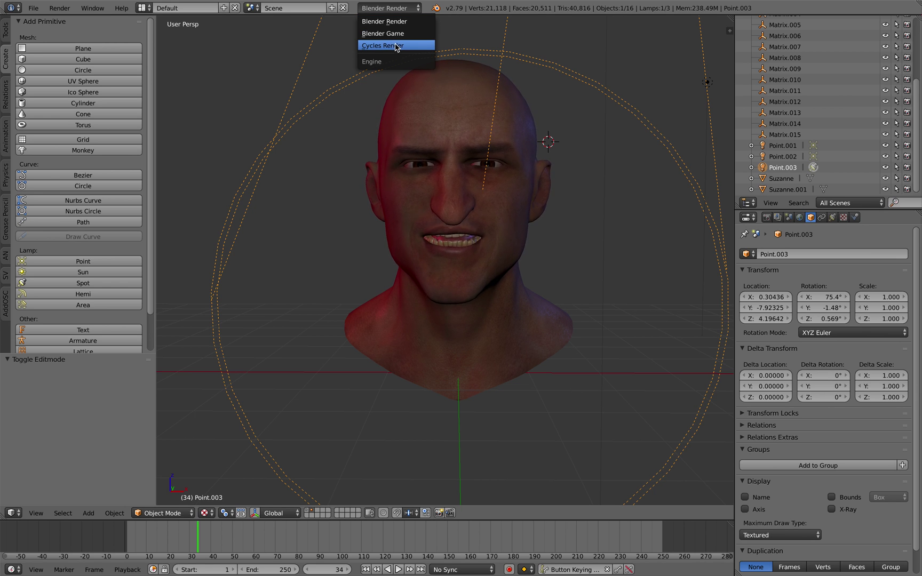
{"action": "scroll", "coordinate": [482, 222], "scroll_direction": "down", "scroll_amount": 2}
{"action": "scroll", "coordinate": [472, 225], "scroll_direction": "up", "scroll_amount": 3}
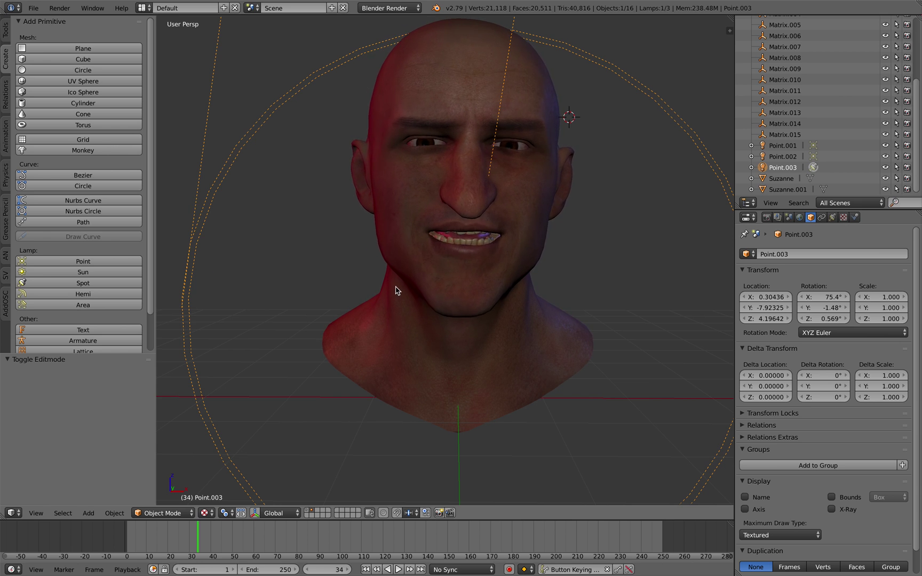
{"action": "scroll", "coordinate": [398, 294], "scroll_direction": "down", "scroll_amount": 1}
{"action": "mouse_move", "coordinate": [399, 294]}
{"action": "middle_mouse_down"}
{"action": "mouse_move", "coordinate": [410, 300]}
{"action": "mouse_move", "coordinate": [385, 304]}
{"action": "mouse_move", "coordinate": [348, 280]}
{"action": "mouse_move", "coordinate": [391, 141]}
{"action": "mouse_move", "coordinate": [298, 320]}
{"action": "middle_mouse_up"}
- Try Rendered shading in the 3D viewport, and switch the viewport to Solid shading
{"action": "left_click", "coordinate": [206, 513]}
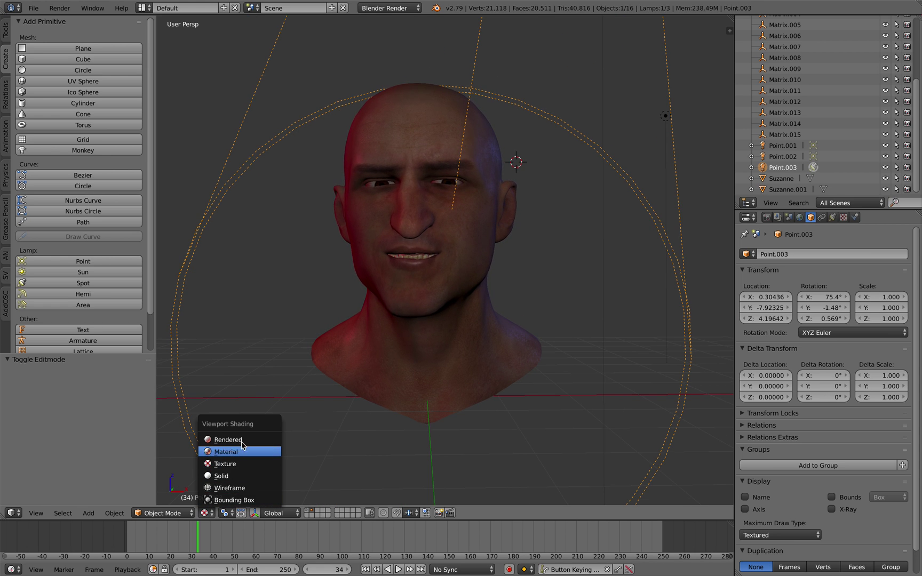
{"action": "left_click", "coordinate": [228, 440]}
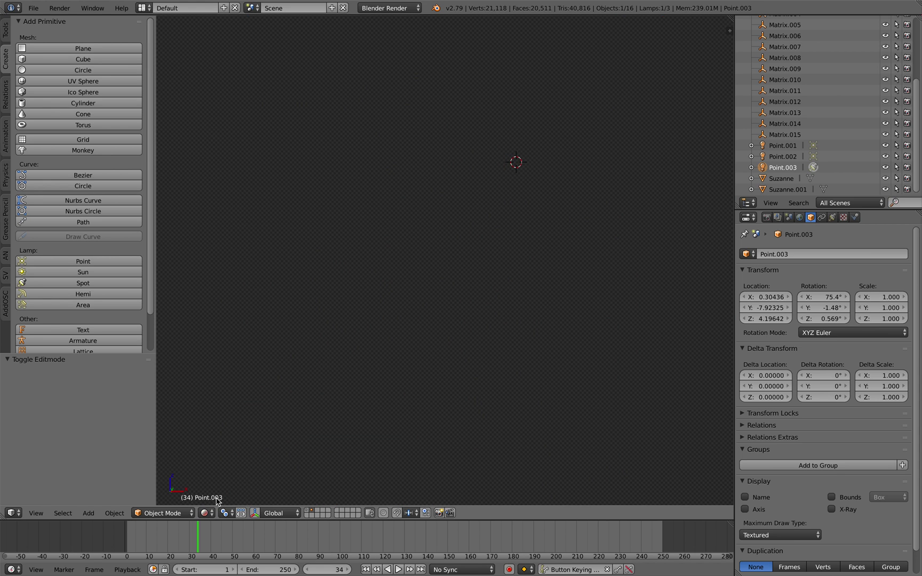
{"action": "left_click", "coordinate": [206, 513]}
{"action": "left_click", "coordinate": [235, 474]}
{"action": "middle_click_drag", "start_coordinate": [360, 321], "coordinate": [320, 357]}
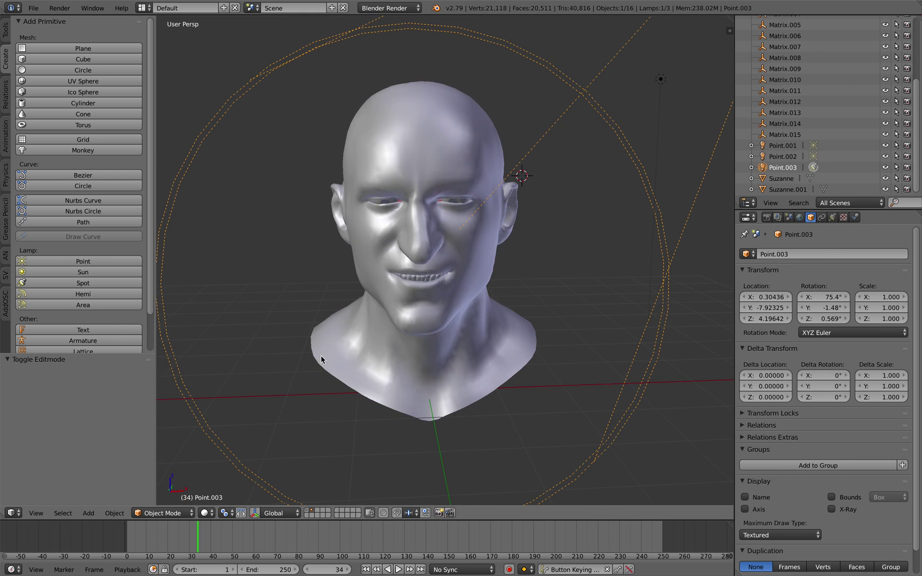
- Set the 3D viewport shading to Texture and show the human head with the nearby monkey head partly in frame
{"action": "left_click", "coordinate": [206, 513]}
{"action": "left_click", "coordinate": [230, 475]}
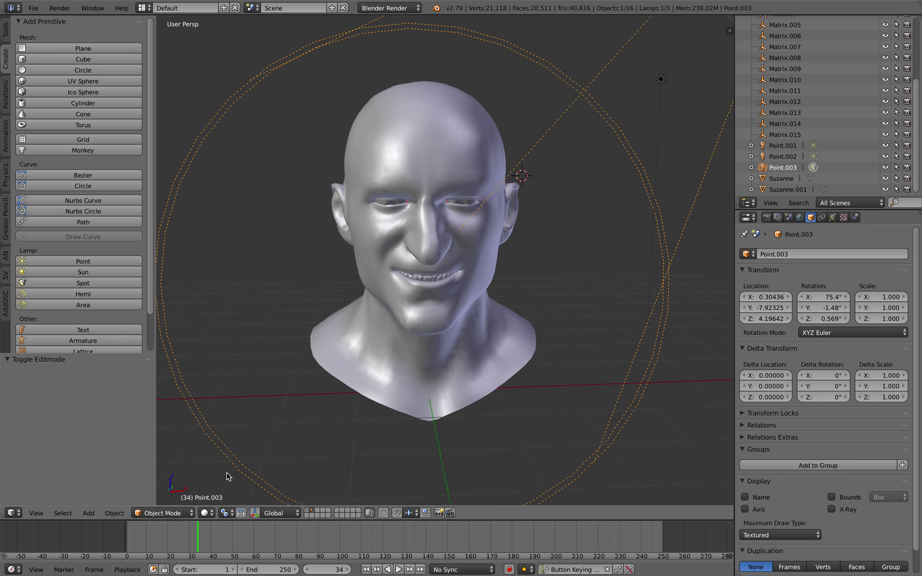
{"action": "left_click", "coordinate": [206, 513]}
{"action": "left_click", "coordinate": [224, 464]}
{"action": "middle_click_drag", "start_coordinate": [327, 401], "coordinate": [338, 387]}
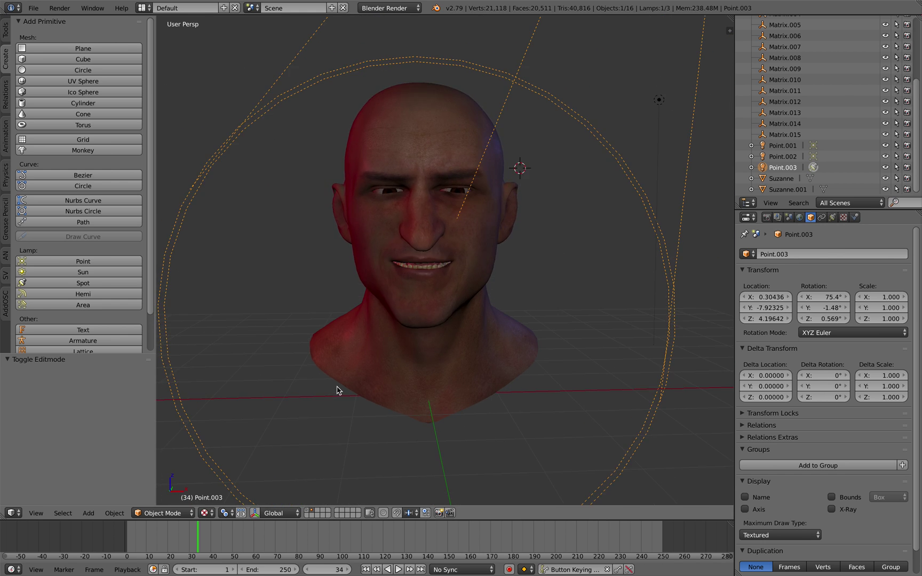
{"action": "scroll", "coordinate": [359, 383], "scroll_direction": "down", "scroll_amount": 1}
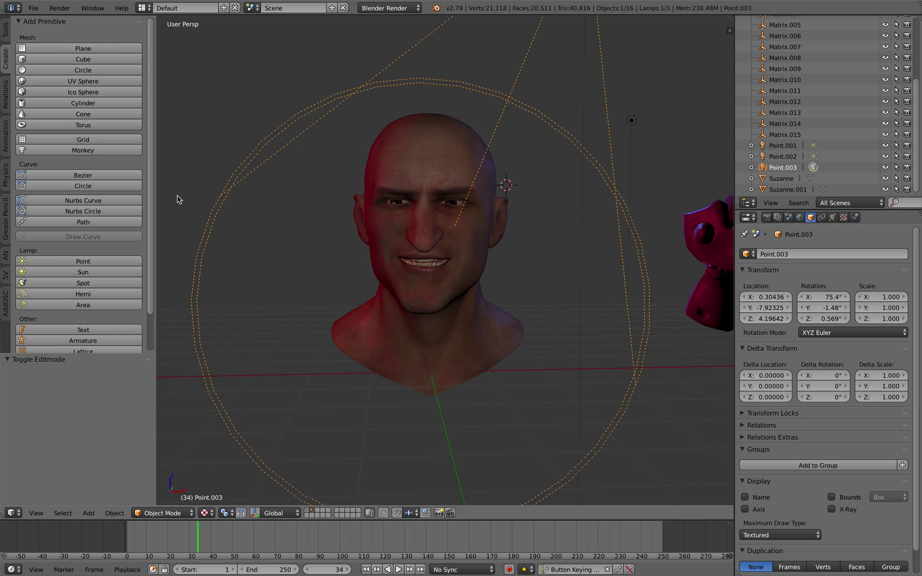
- Widen the tool shelf and show the object Transform and Edit tools with the History section expanded
{"action": "left_click_drag", "start_coordinate": [154, 183], "coordinate": [176, 183]}
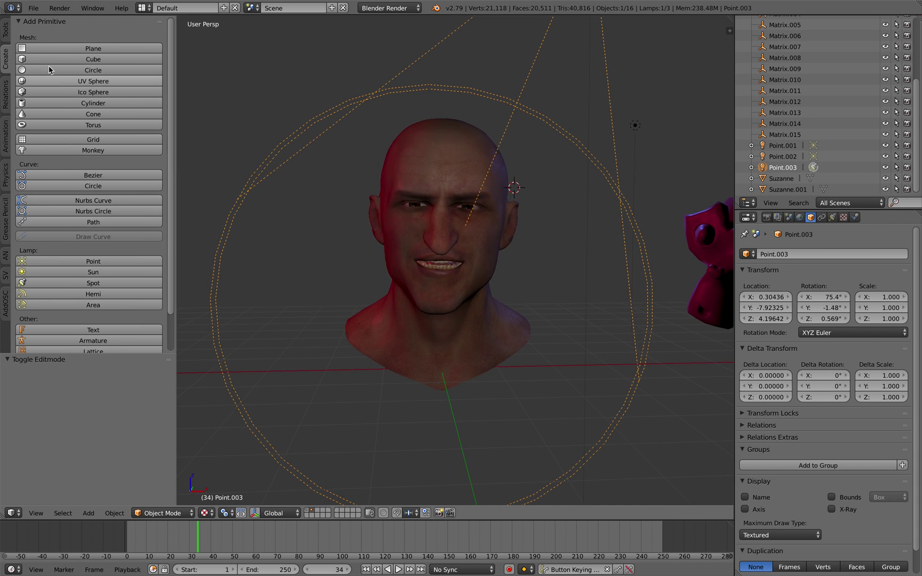
{"action": "left_click", "coordinate": [8, 32]}
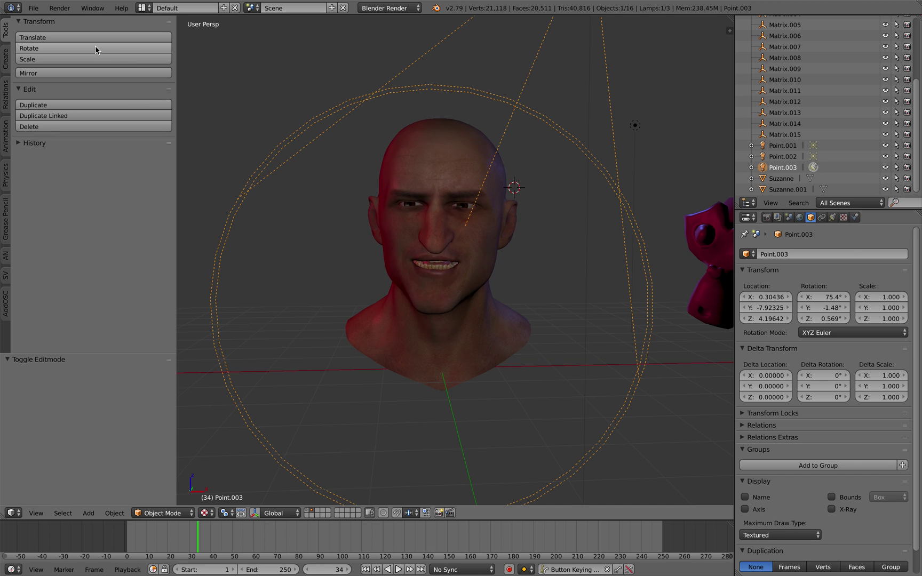
{"action": "middle_click_drag", "start_coordinate": [590, 204], "coordinate": [587, 203]}
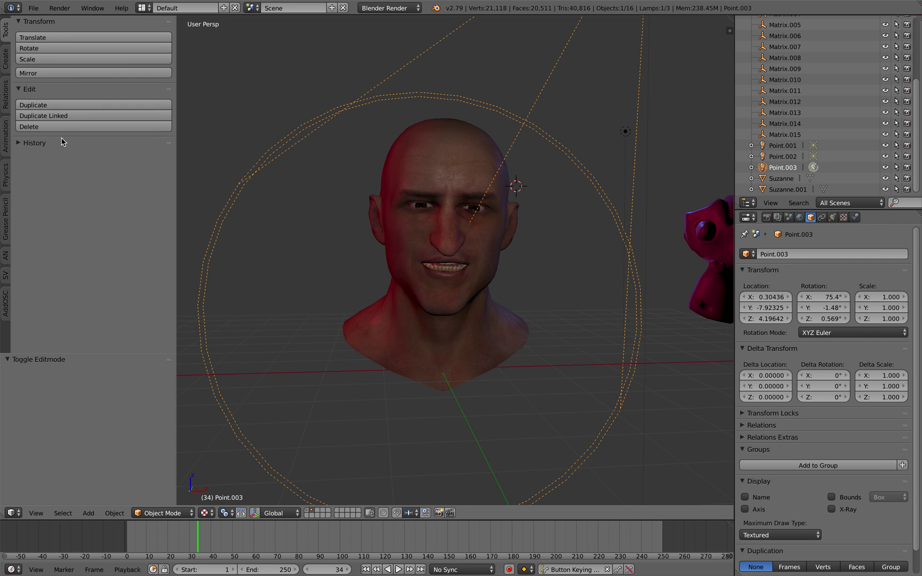
{"action": "left_click", "coordinate": [40, 143]}
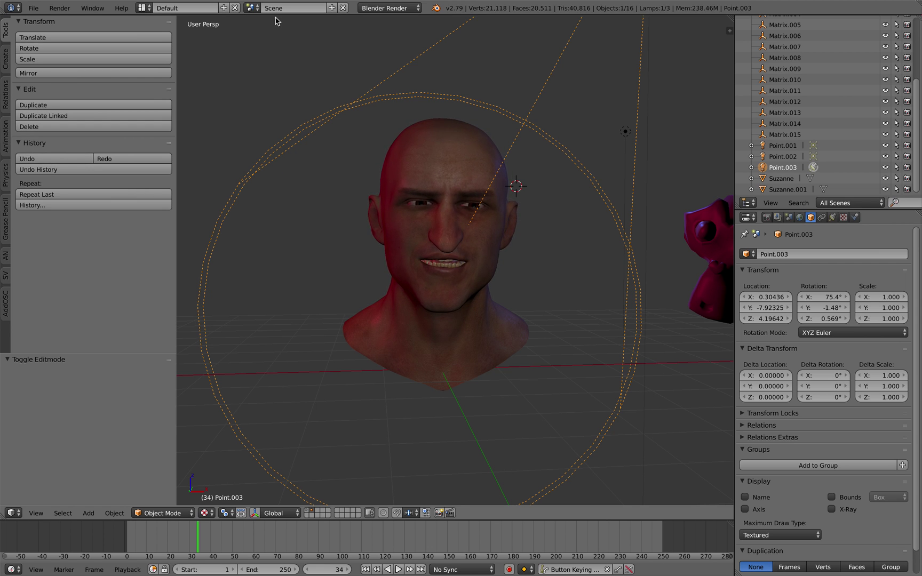
{"action": "mouse_move", "coordinate": [278, 15]}
{"action": "left_mouse_down"}
{"action": "mouse_move", "coordinate": [277, 39]}
{"action": "mouse_move", "coordinate": [280, 4]}
{"action": "left_mouse_up"}
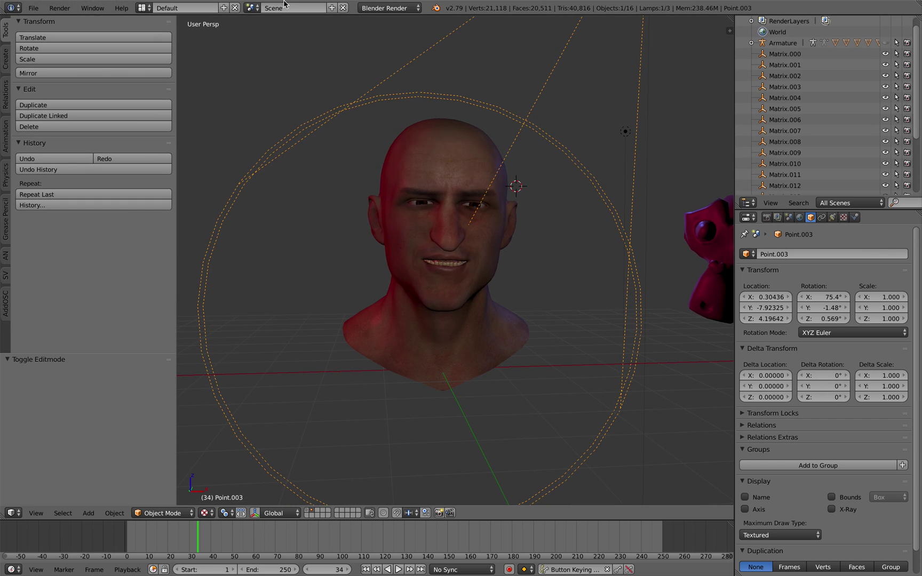
{"action": "scroll", "coordinate": [367, 62], "scroll_direction": "up", "scroll_amount": 2}
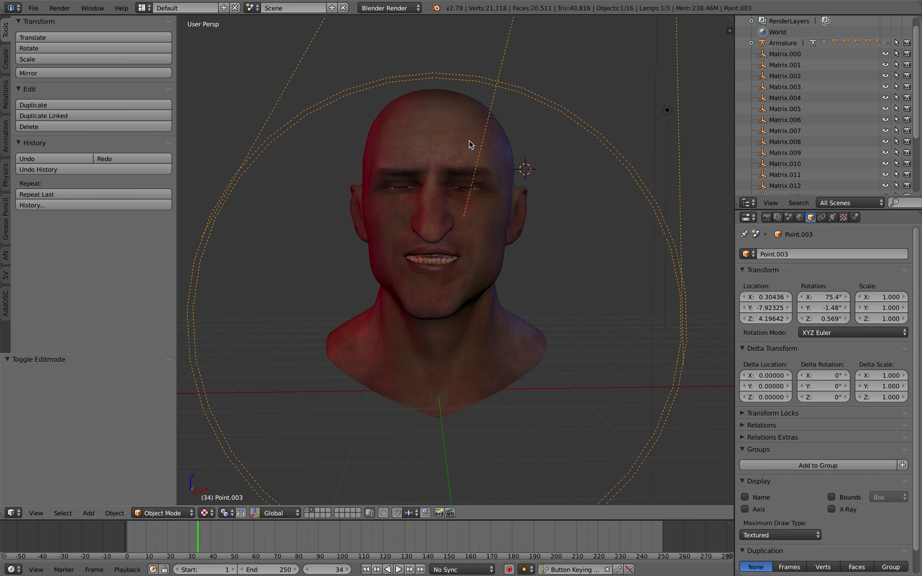
{"action": "scroll", "coordinate": [470, 145], "scroll_direction": "up", "scroll_amount": 2}
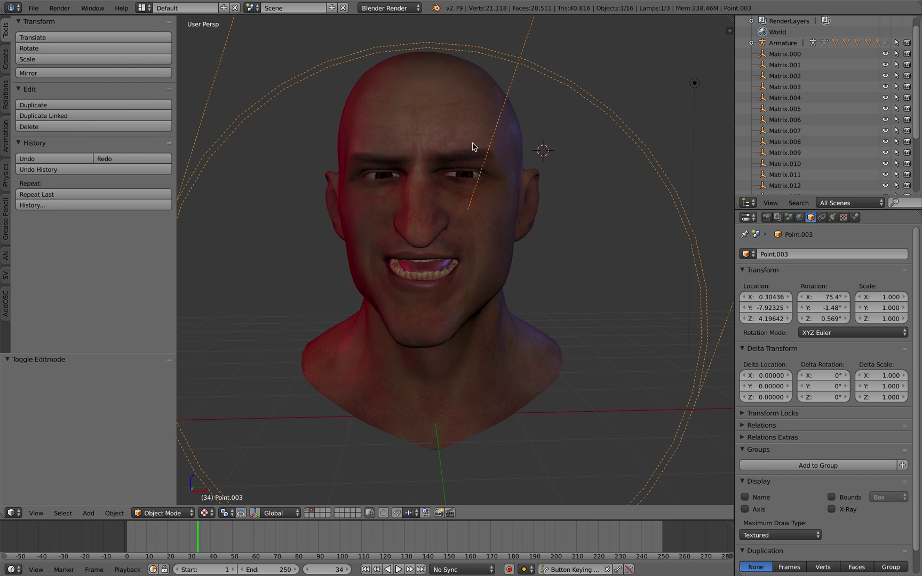
{"action": "middle_click_drag", "start_coordinate": [472, 144], "coordinate": [473, 145]}
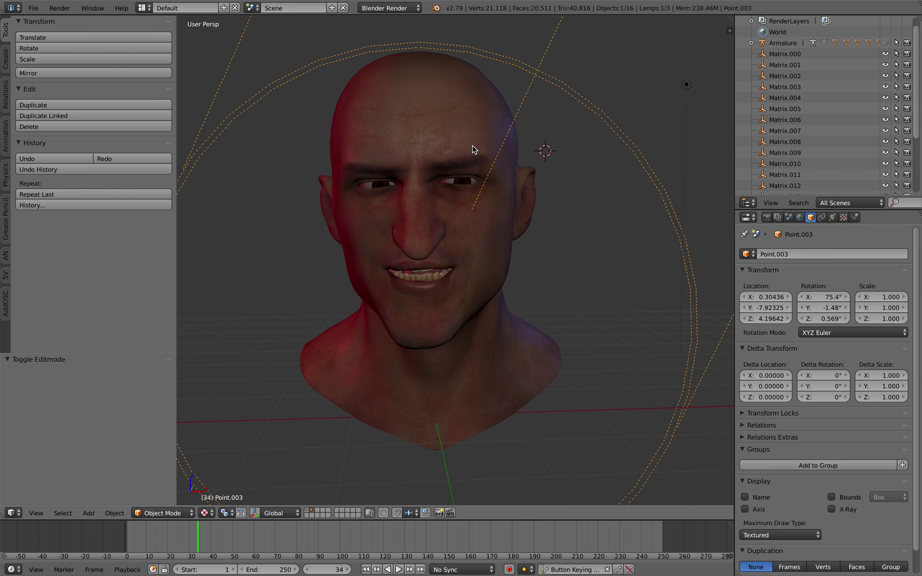
{"action": "middle_click_drag", "start_coordinate": [506, 164], "coordinate": [500, 162]}
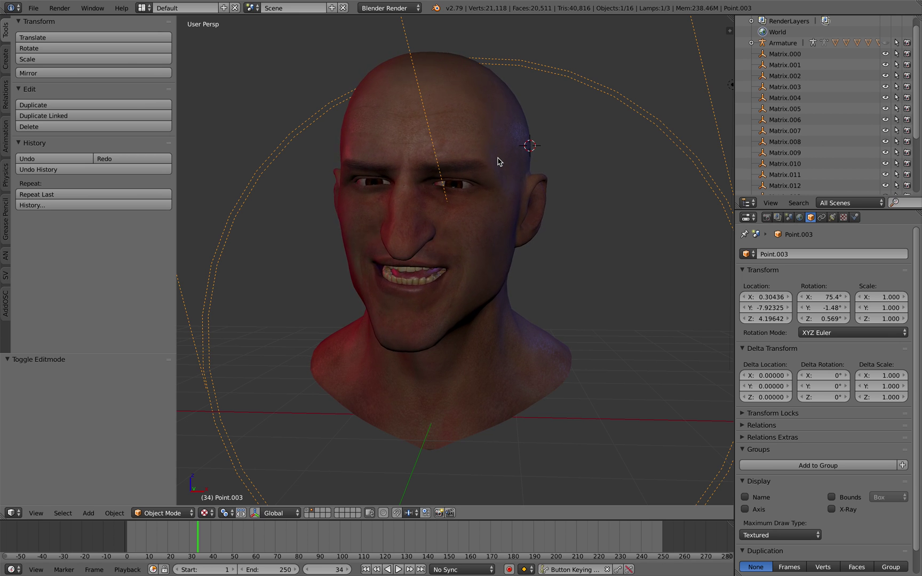
{"action": "middle_click_drag", "start_coordinate": [499, 161], "coordinate": [503, 162]}
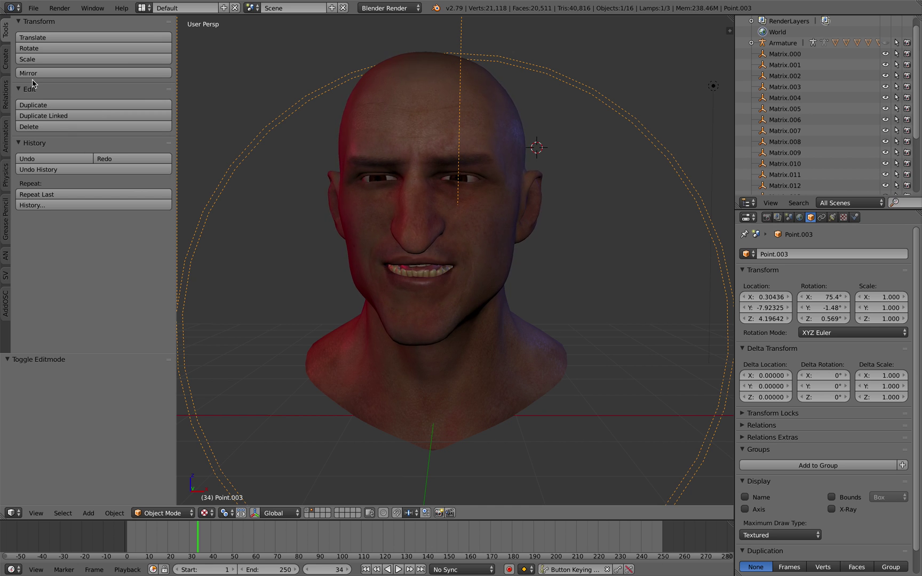
- Look through the primitive creation tools and the Relations tools for groups, parenting and object data
{"action": "left_click", "coordinate": [6, 63]}
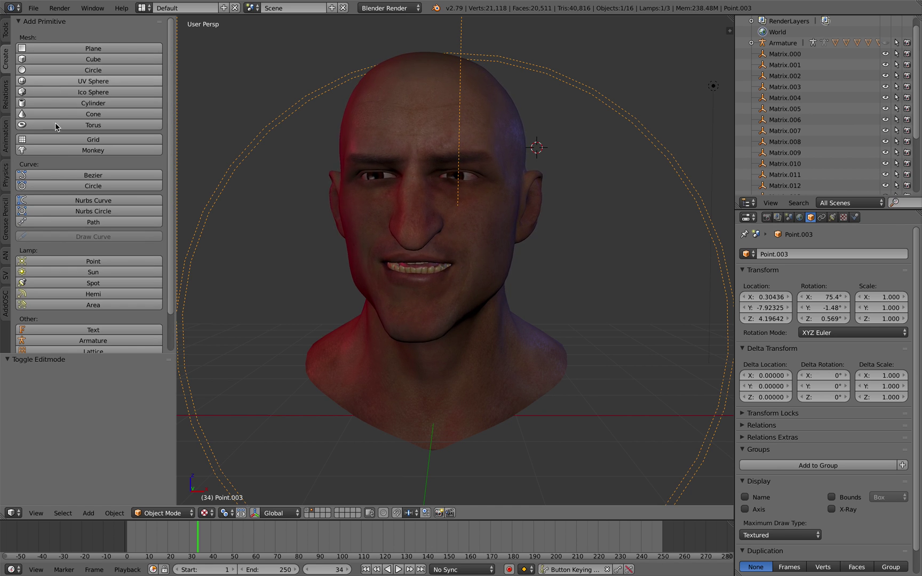
{"action": "left_click", "coordinate": [6, 95]}
{"action": "middle_click_drag", "start_coordinate": [282, 200], "coordinate": [284, 200]}
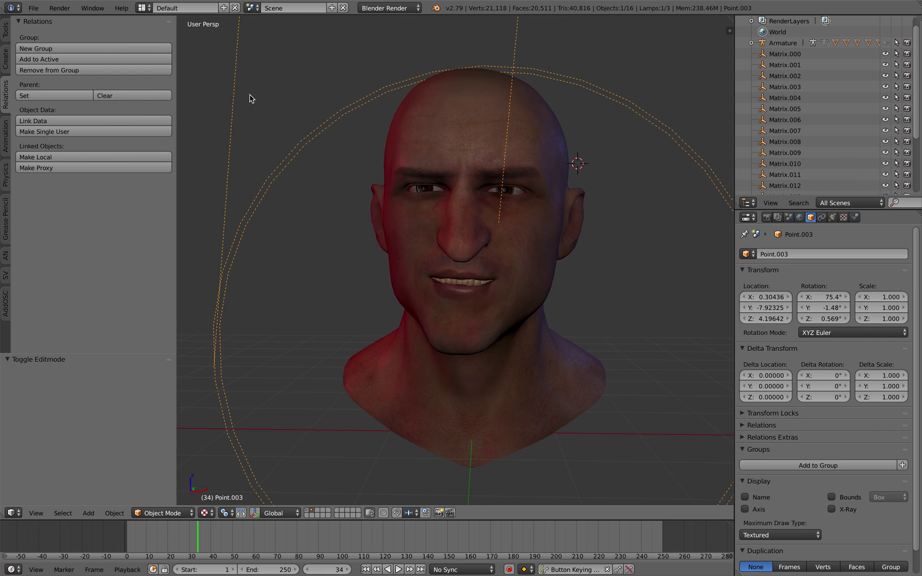
- Switch to the Compositing screen layout and split its large 3D viewport into two stacked areas
{"action": "left_click", "coordinate": [145, 8]}
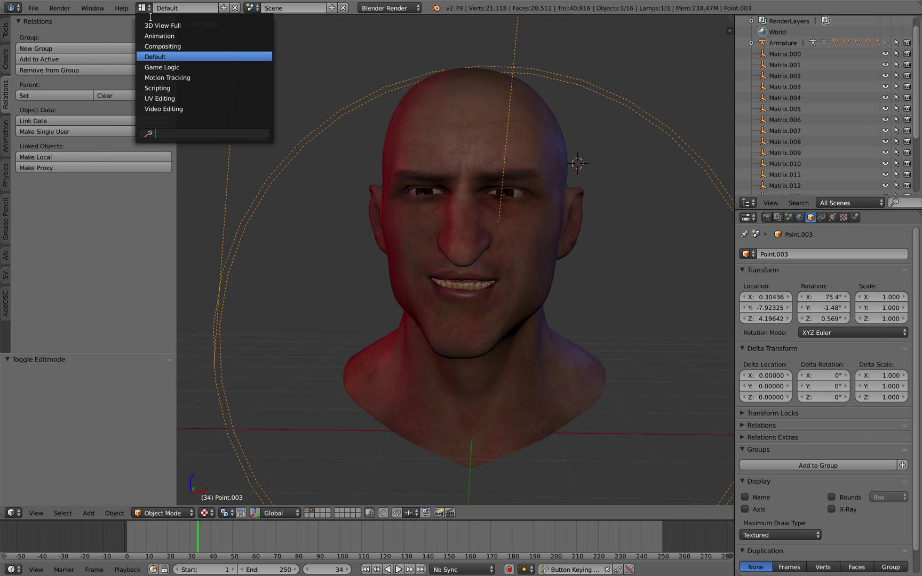
{"action": "left_click", "coordinate": [163, 47]}
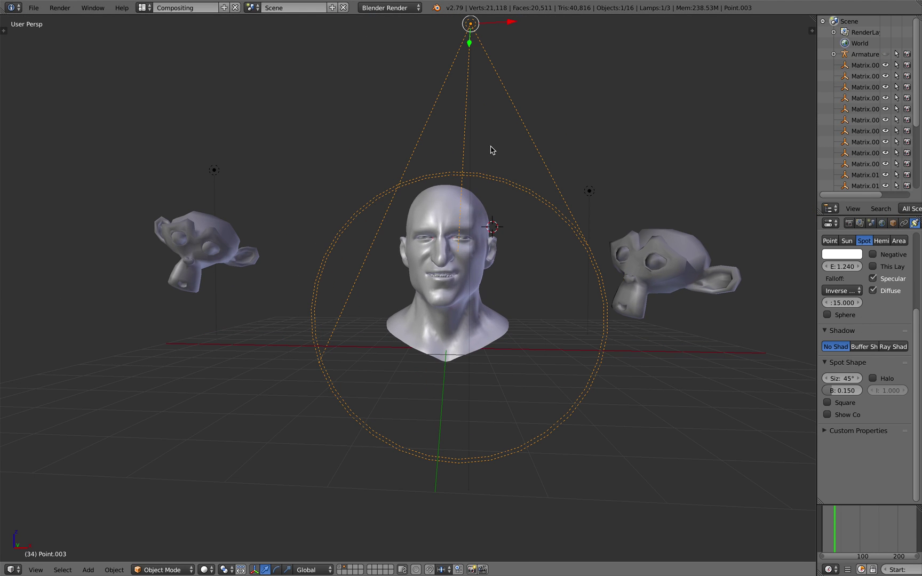
{"action": "left_click_drag", "start_coordinate": [812, 28], "coordinate": [787, 245]}
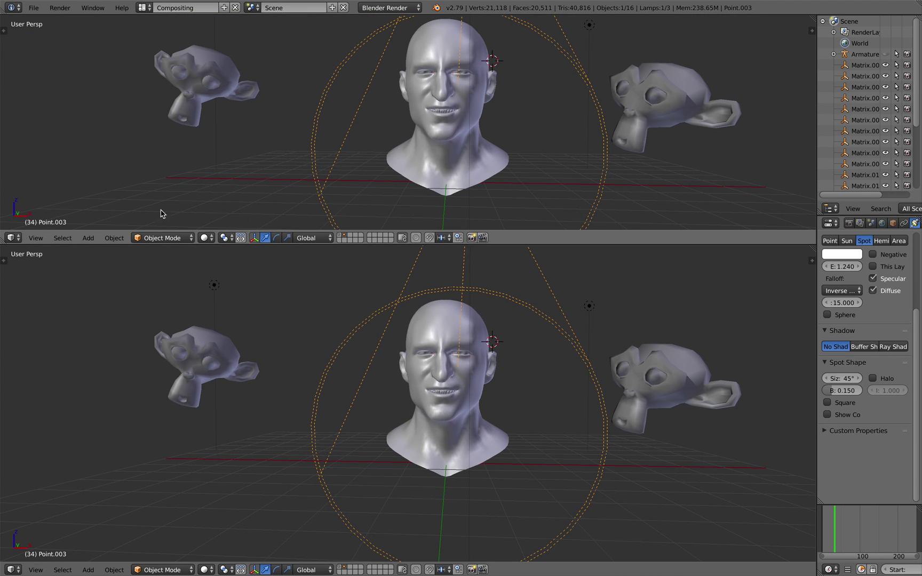
- Turn the upper 3D viewport into a Node Editor and create a new node tree of the first listed tree type
{"action": "left_click", "coordinate": [13, 237]}
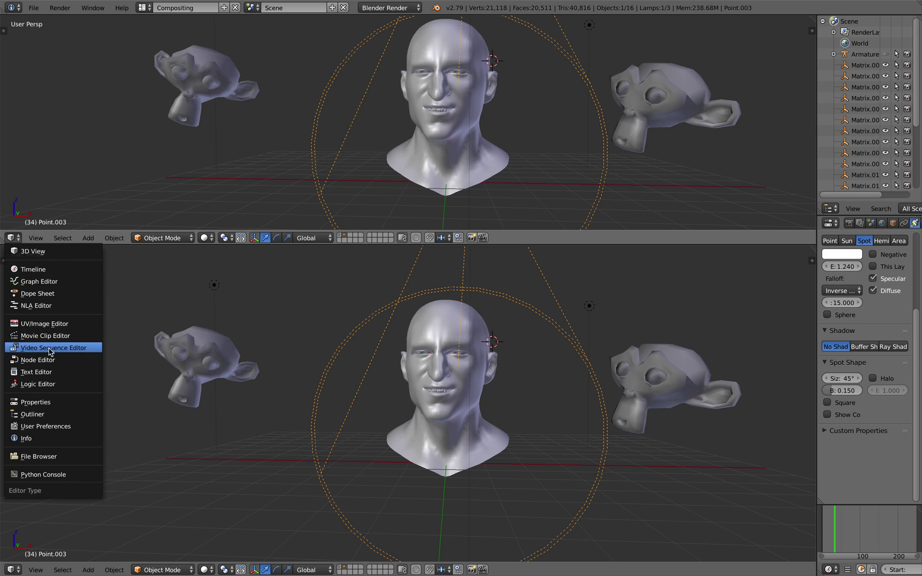
{"action": "left_click", "coordinate": [37, 360]}
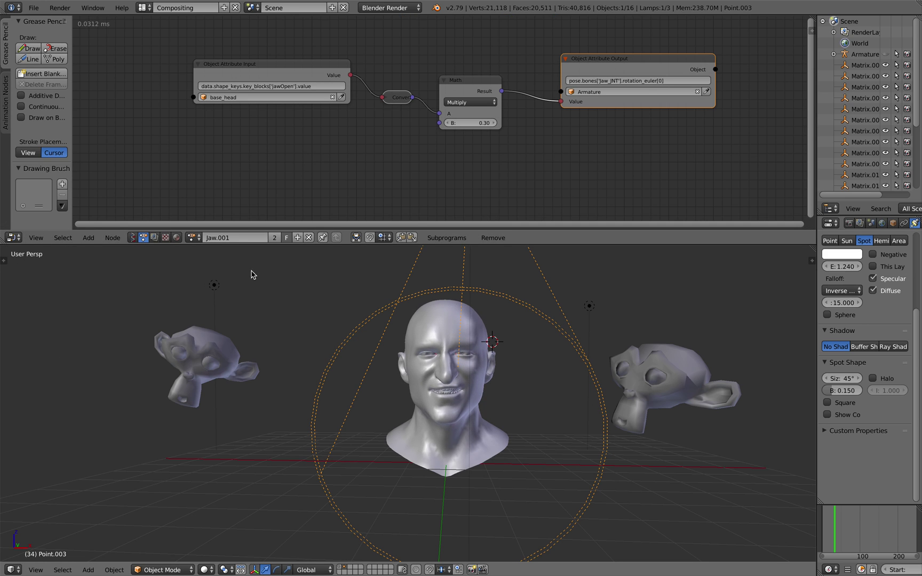
{"action": "left_click", "coordinate": [133, 237]}
{"action": "left_click", "coordinate": [216, 238]}
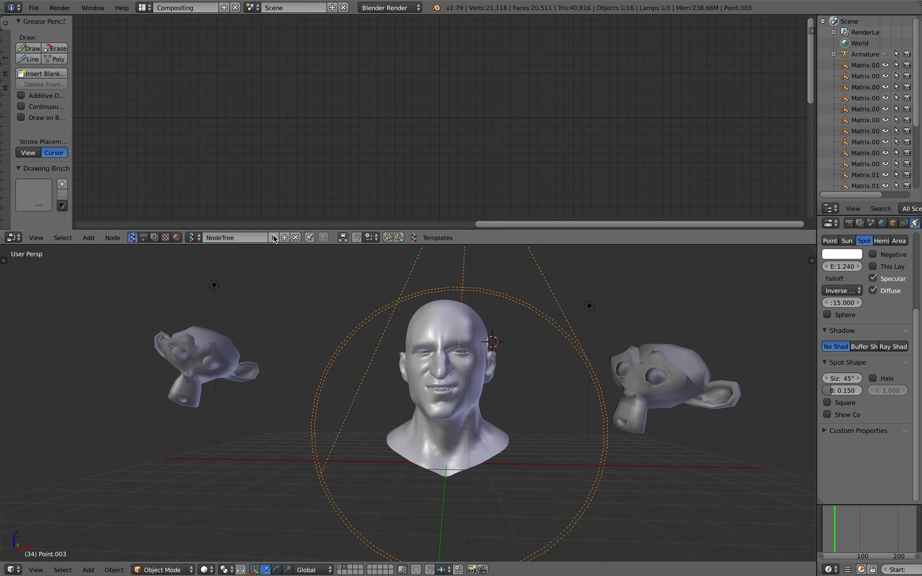
- Set the lower 3D viewport shading to Texture and view the human head up close from the front
{"action": "middle_click_drag", "start_coordinate": [299, 267], "coordinate": [346, 276]}
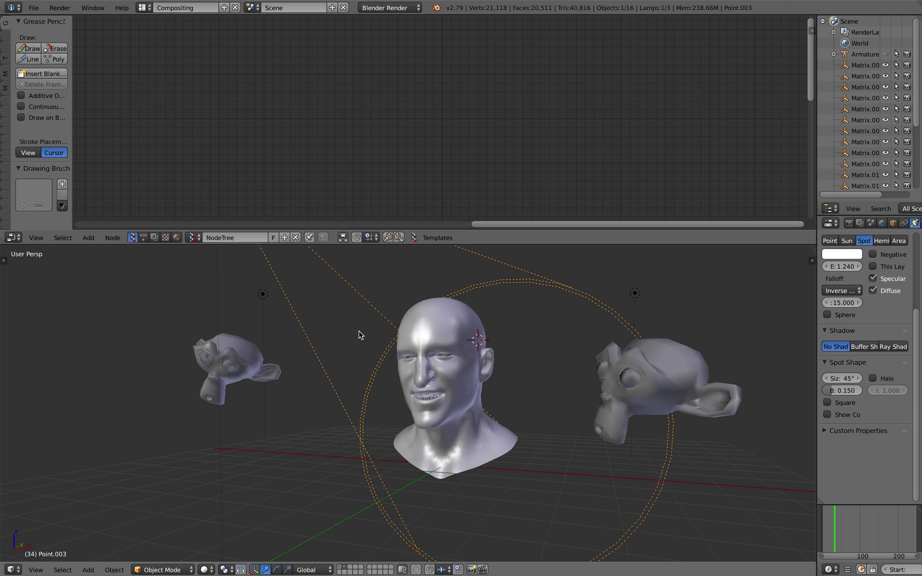
{"action": "left_click", "coordinate": [206, 570]}
{"action": "left_click", "coordinate": [226, 523]}
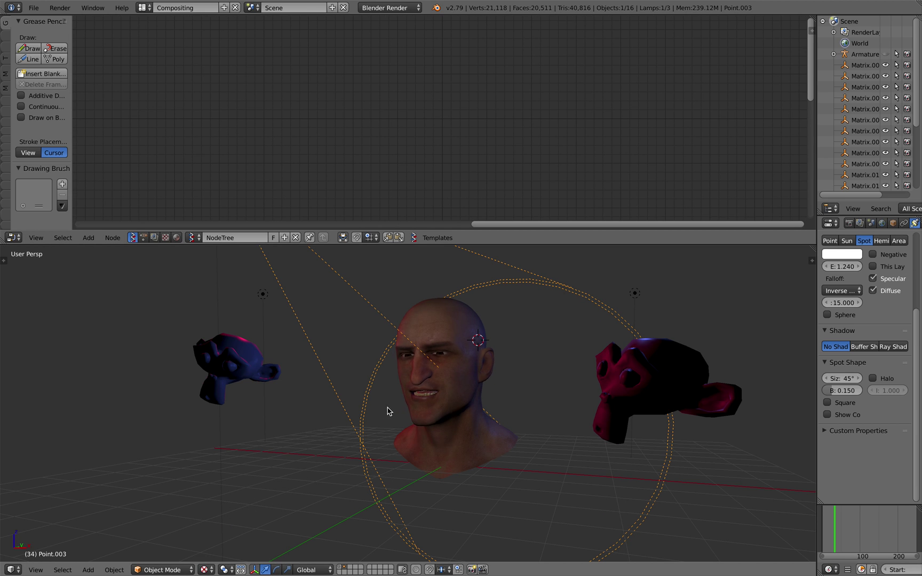
{"action": "middle_click_drag", "start_coordinate": [387, 410], "coordinate": [420, 325]}
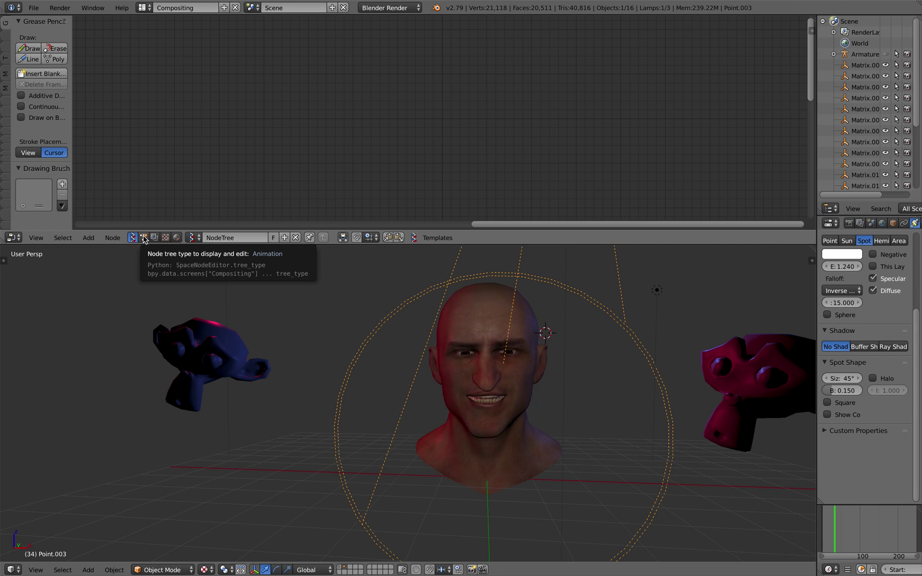
{"action": "scroll", "coordinate": [404, 348], "scroll_direction": "up", "scroll_amount": 1}
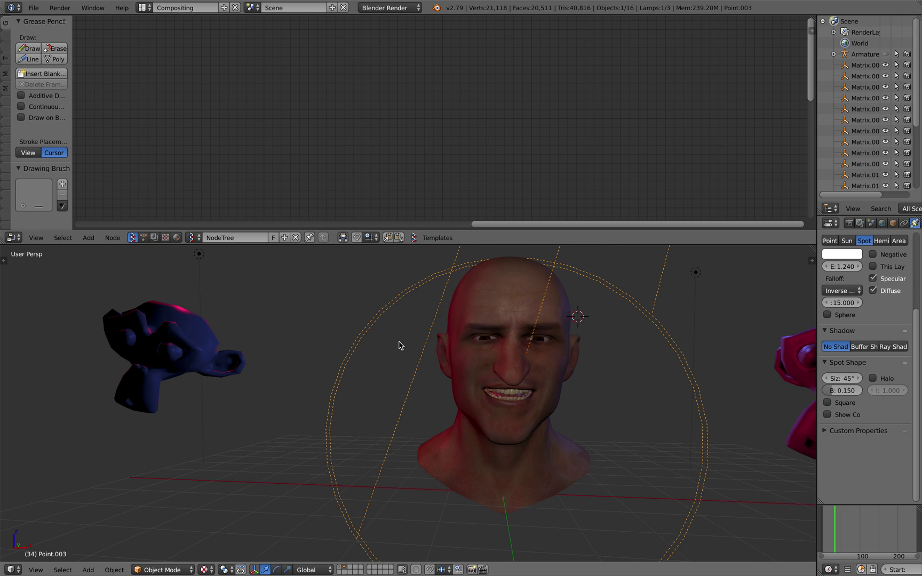
- Switch the upper Node Editor to the Animation Nodes tree type and examine the Jaw.001 node tree
{"action": "left_click", "coordinate": [143, 237]}
{"action": "scroll", "coordinate": [203, 122], "scroll_direction": "down", "scroll_amount": 3}
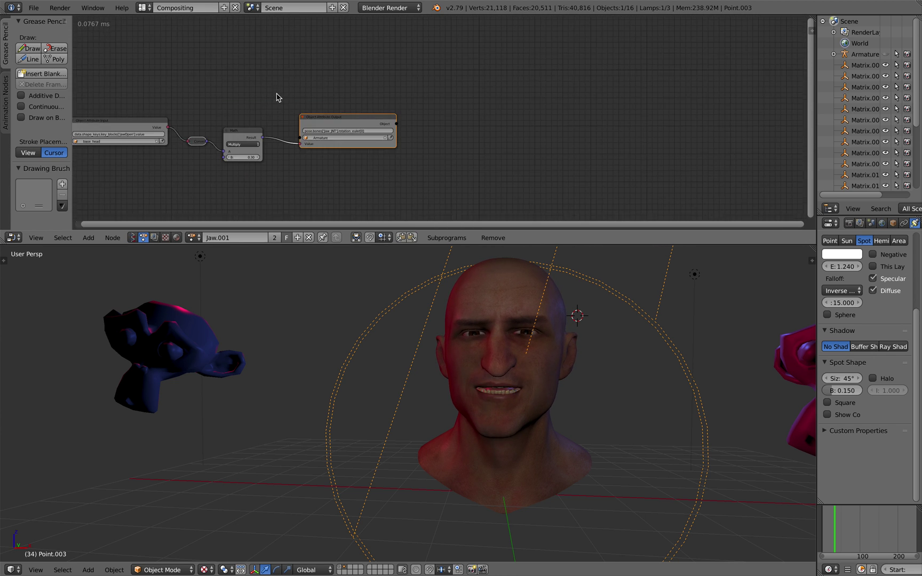
{"action": "scroll", "coordinate": [273, 103], "scroll_direction": "down", "scroll_amount": 2}
{"action": "scroll", "coordinate": [264, 120], "scroll_direction": "up", "scroll_amount": 1}
- Display the Matrix node tree, look over its whole network, and view the Animation Nodes execution settings
{"action": "left_click", "coordinate": [201, 237]}
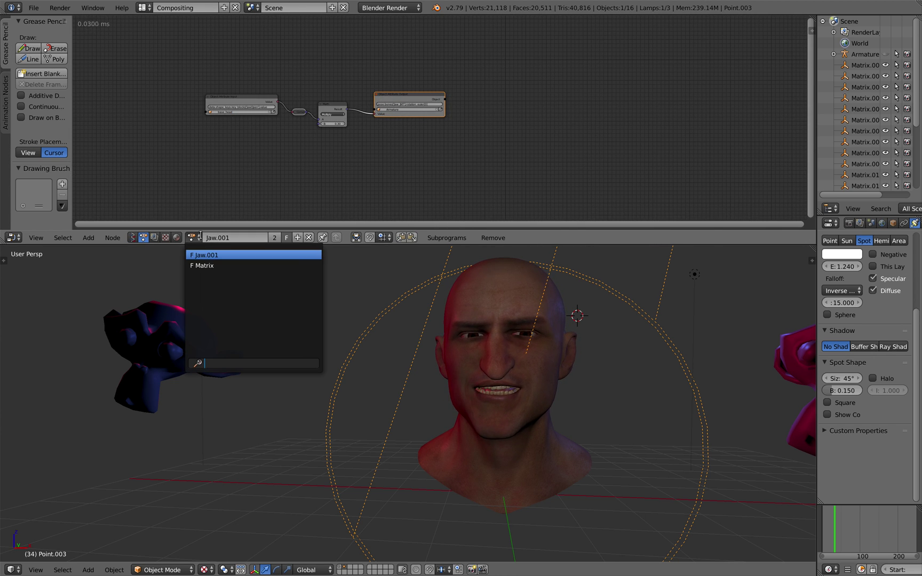
{"action": "left_click", "coordinate": [201, 265]}
{"action": "scroll", "coordinate": [329, 144], "scroll_direction": "down", "scroll_amount": 3}
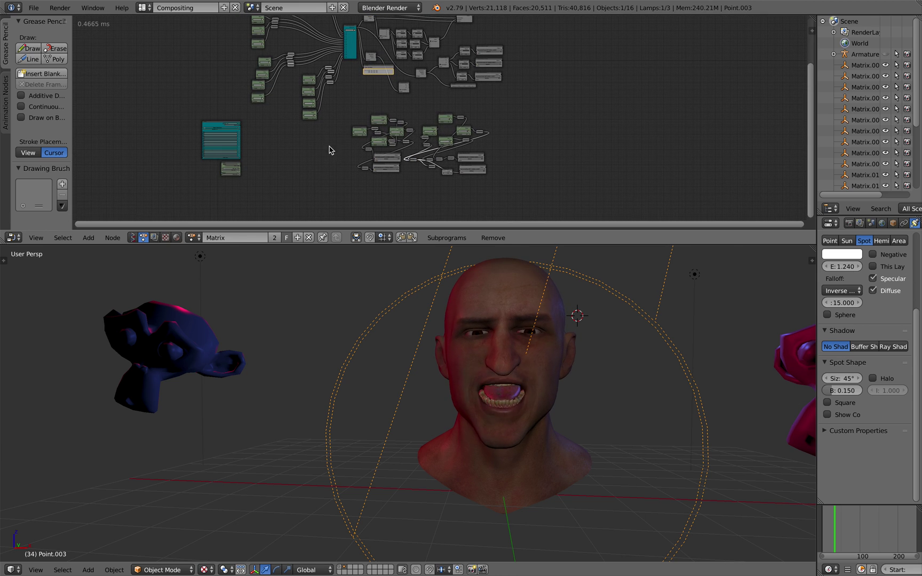
{"action": "scroll", "coordinate": [338, 136], "scroll_direction": "up", "scroll_amount": 3}
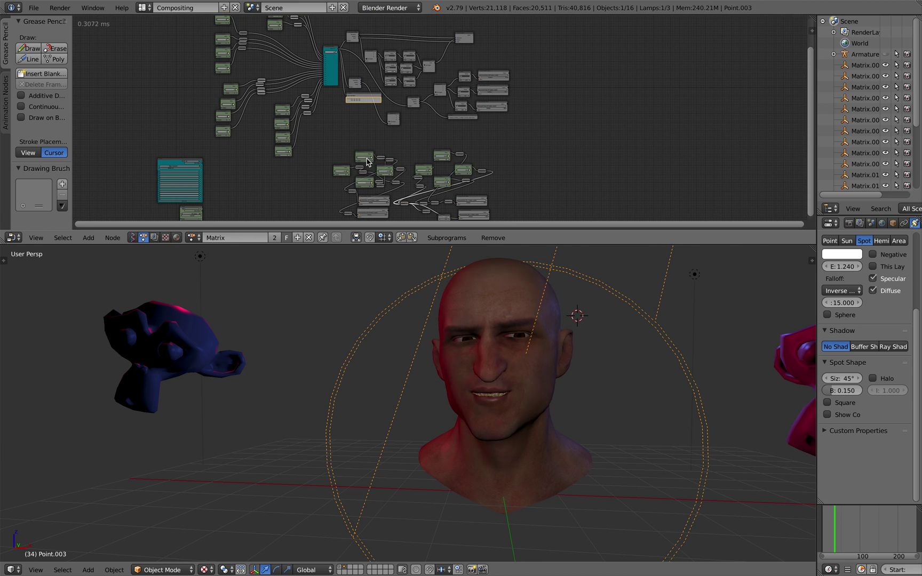
{"action": "scroll", "coordinate": [300, 69], "scroll_direction": "down", "scroll_amount": 2}
{"action": "scroll", "coordinate": [319, 67], "scroll_direction": "up", "scroll_amount": 1}
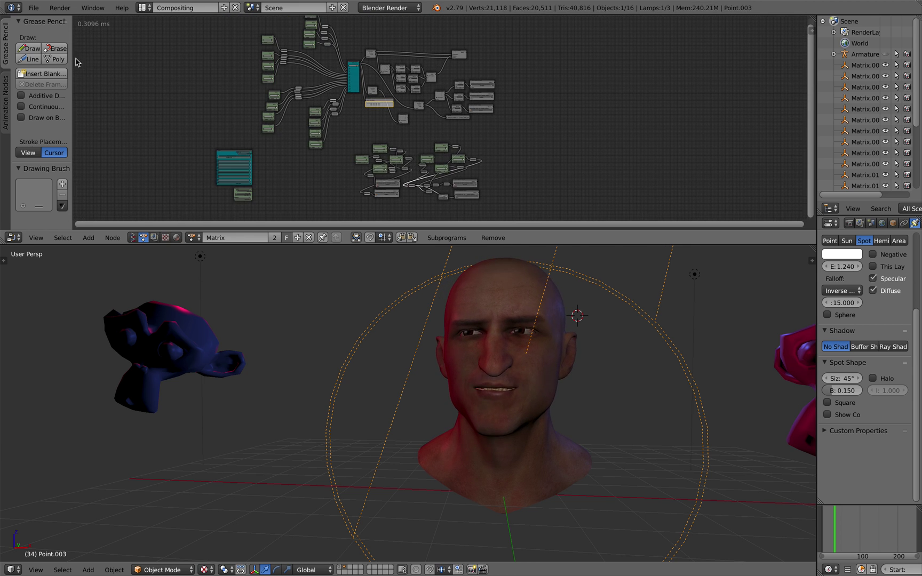
{"action": "left_click", "coordinate": [8, 93]}
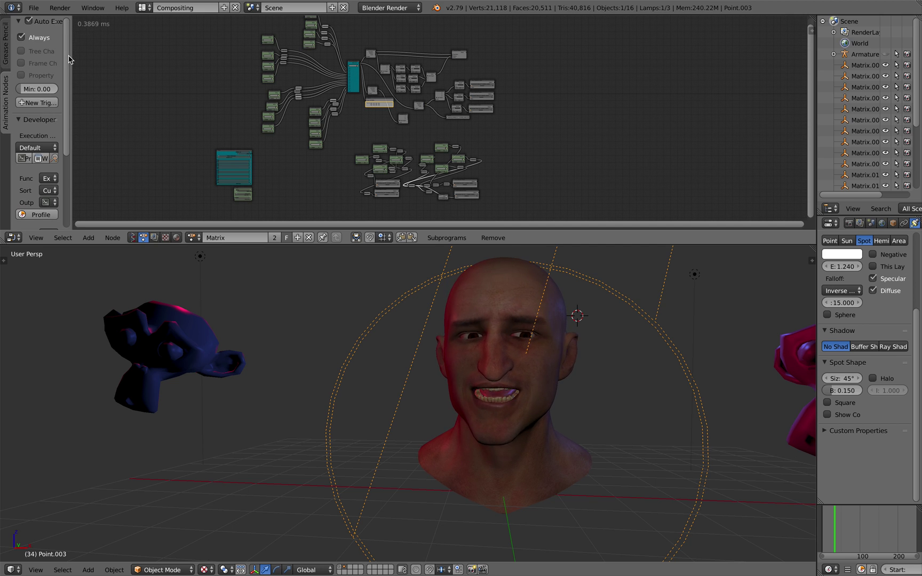
- Switch back to the Sverchok tree type, create a new node tree and try to add a Box generator node
{"action": "left_click", "coordinate": [135, 238]}
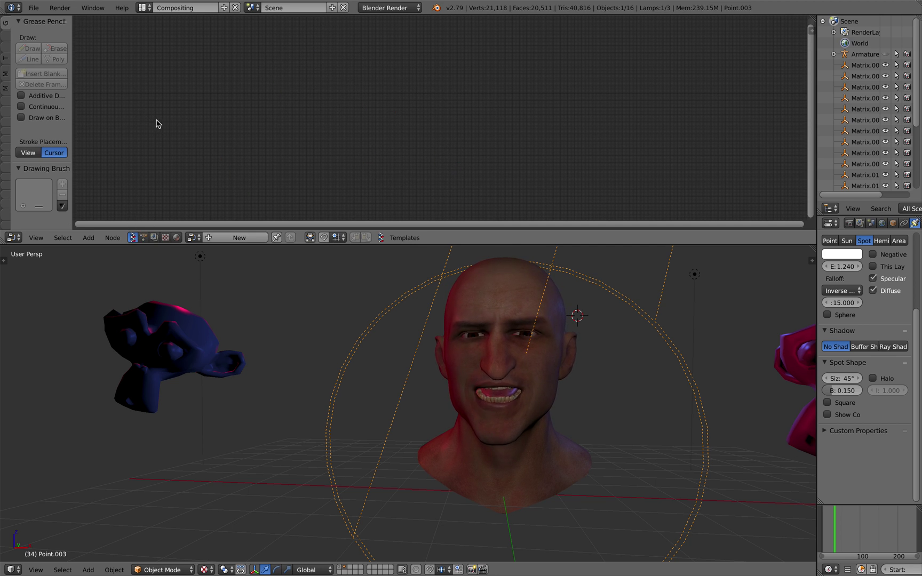
{"action": "left_click", "coordinate": [248, 237]}
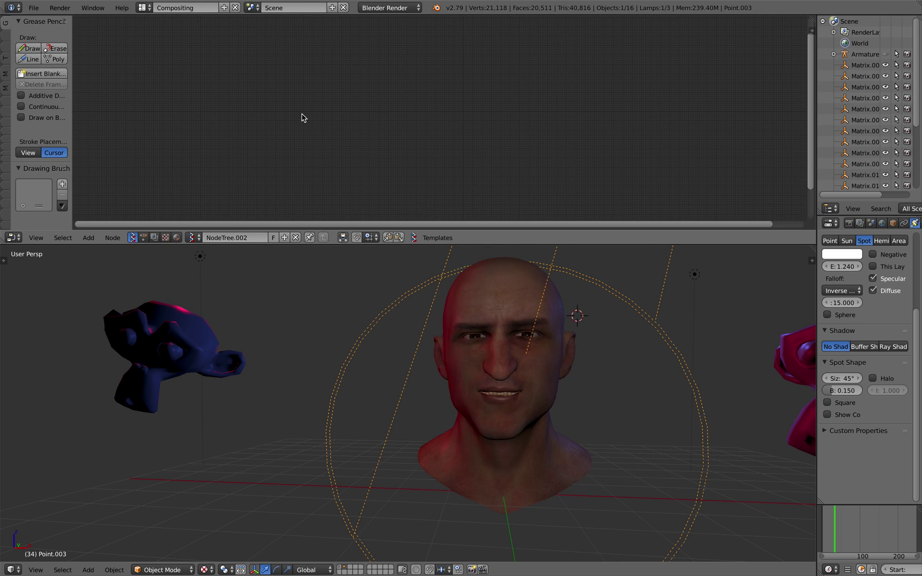
{"action": "key", "text": "shift+a"}
{"action": "mouse_move", "coordinate": [288, 131]}
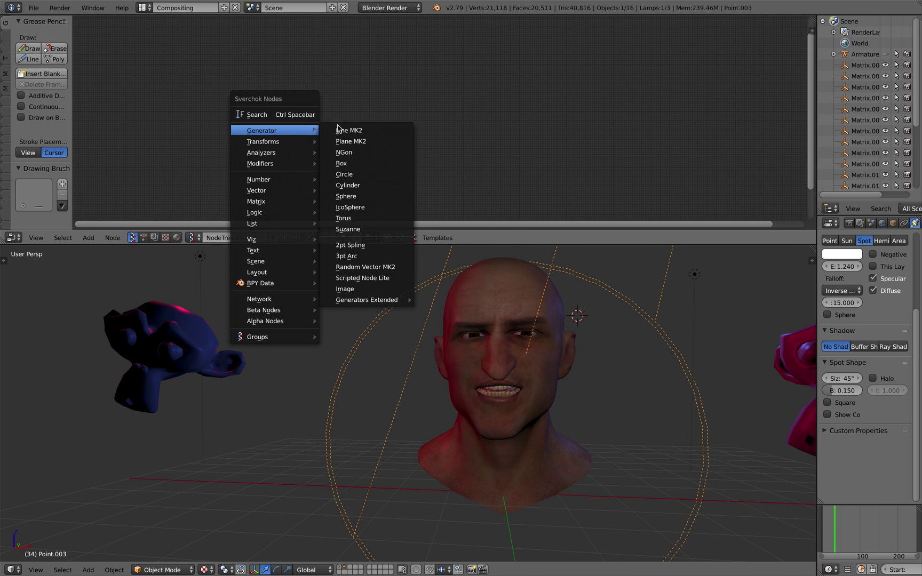
{"action": "left_click", "coordinate": [343, 164]}
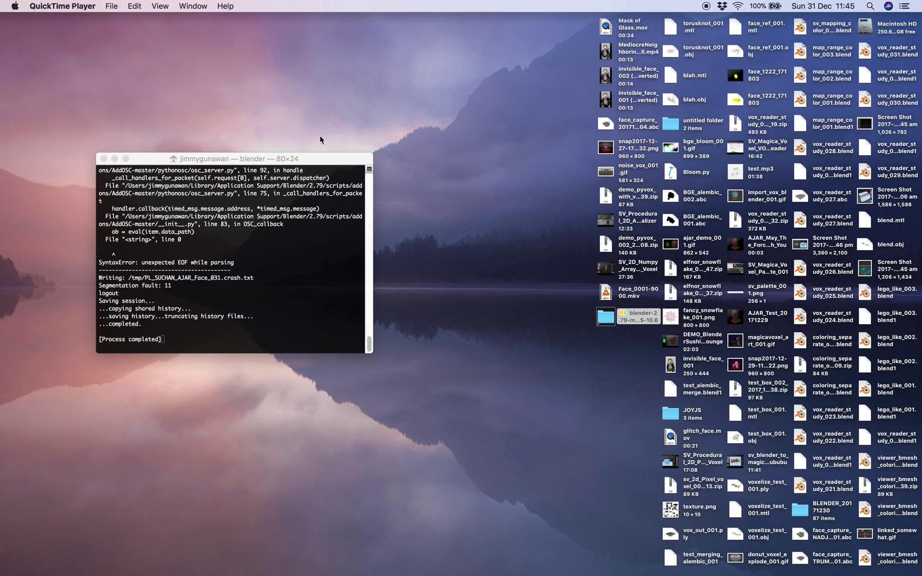
- Close the terminal window, relaunch Blender from the blender-2.79-macOS-10.6 folder and dismiss the splash screen
{"action": "left_click", "coordinate": [104, 160]}
{"action": "double_click", "coordinate": [603, 322]}
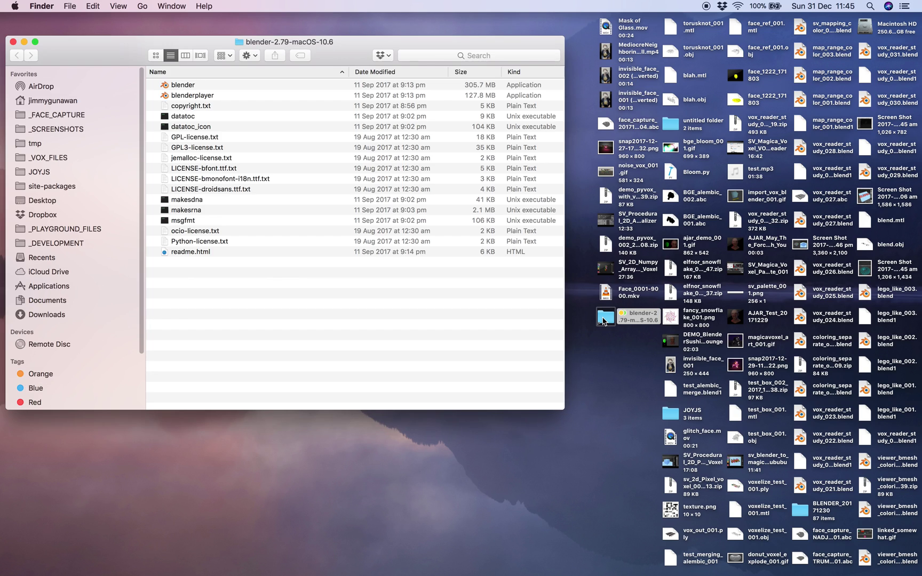
{"action": "right_click", "coordinate": [191, 87]}
{"action": "left_click", "coordinate": [213, 96]}
{"action": "double_click", "coordinate": [206, 127]}
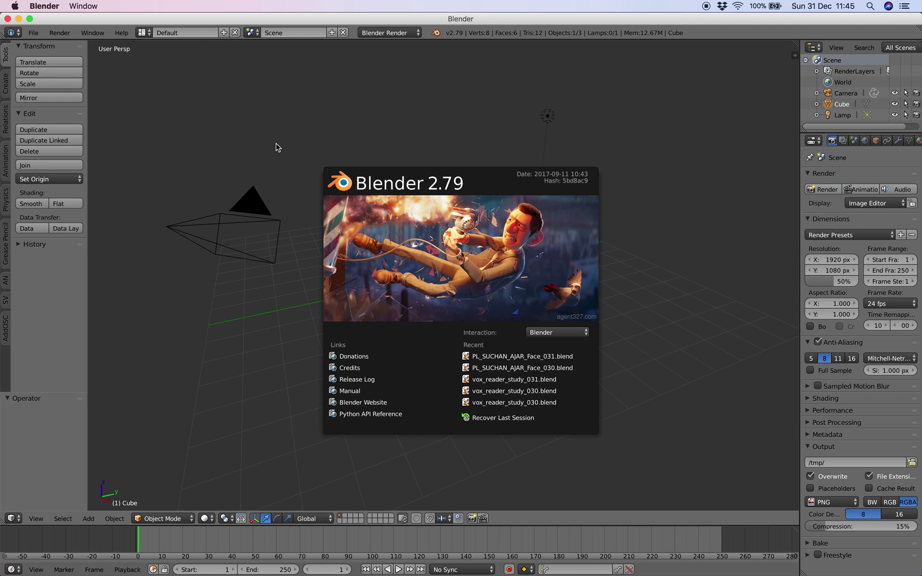
{"action": "left_click", "coordinate": [350, 131]}
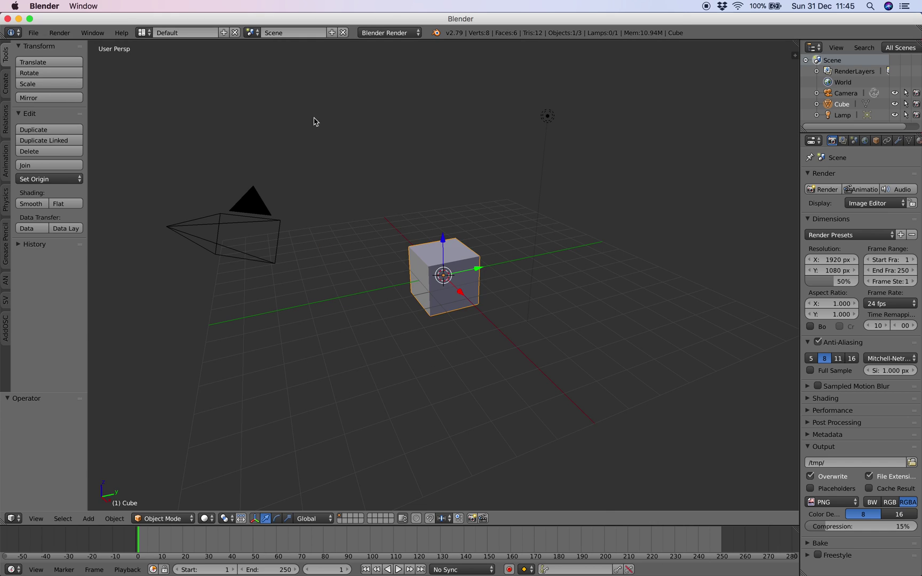
- Reopen the recent file PL_SUCHAN_AJAR_Face_031.blend and view the whole head from the front
{"action": "left_click", "coordinate": [33, 32]}
{"action": "mouse_move", "coordinate": [80, 70]}
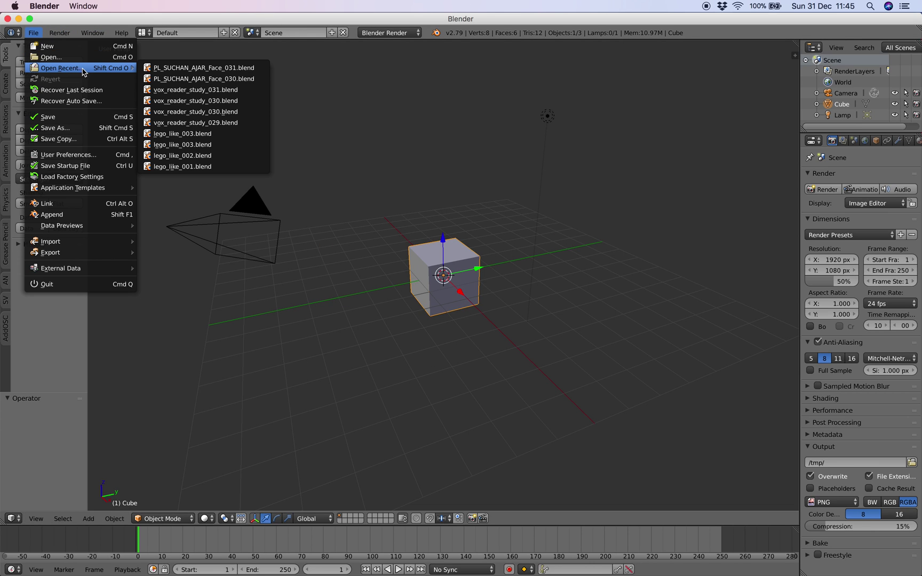
{"action": "left_click", "coordinate": [166, 68]}
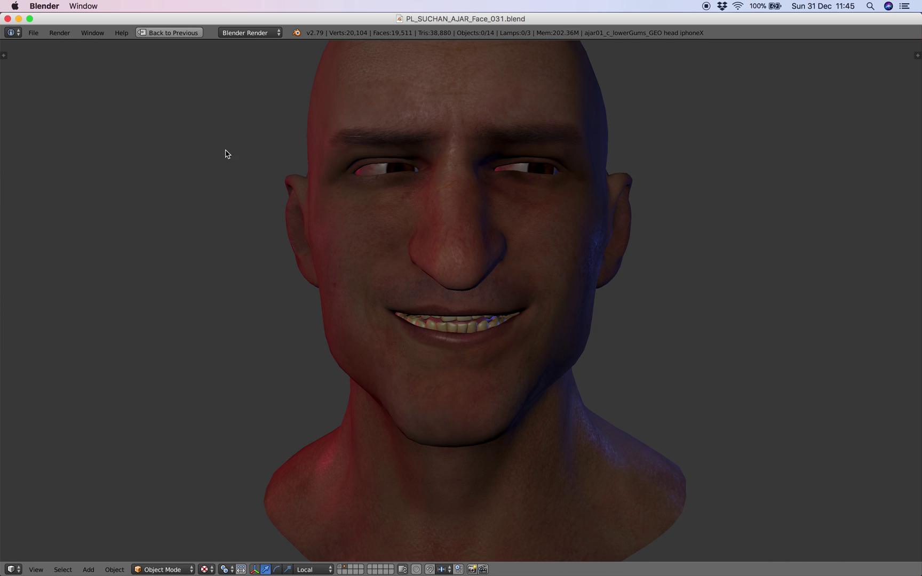
{"action": "scroll", "coordinate": [278, 181], "scroll_direction": "down", "scroll_amount": 3}
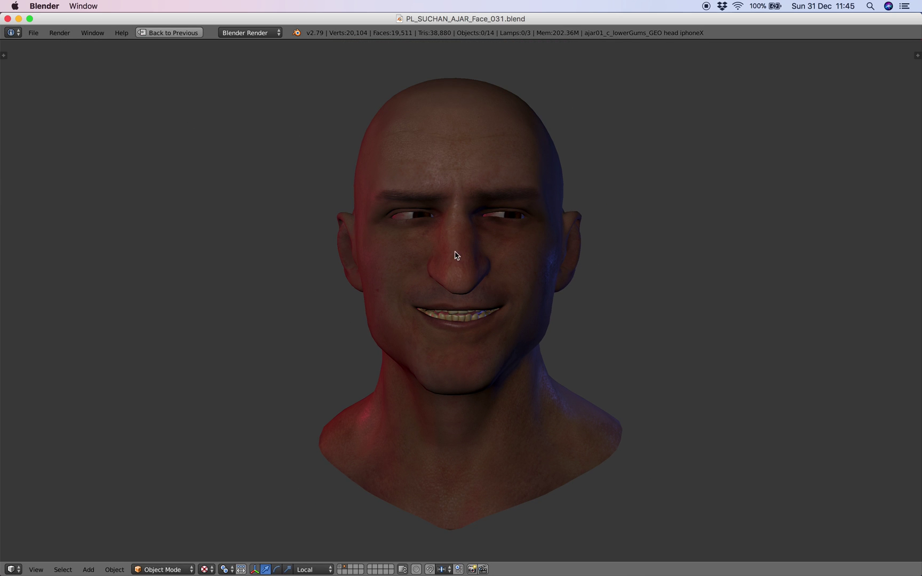
{"action": "mouse_move", "coordinate": [457, 255]}
{"action": "middle_mouse_down"}
{"action": "mouse_move", "coordinate": [403, 261]}
{"action": "mouse_move", "coordinate": [459, 262]}
{"action": "mouse_move", "coordinate": [445, 262]}
{"action": "middle_mouse_up"}
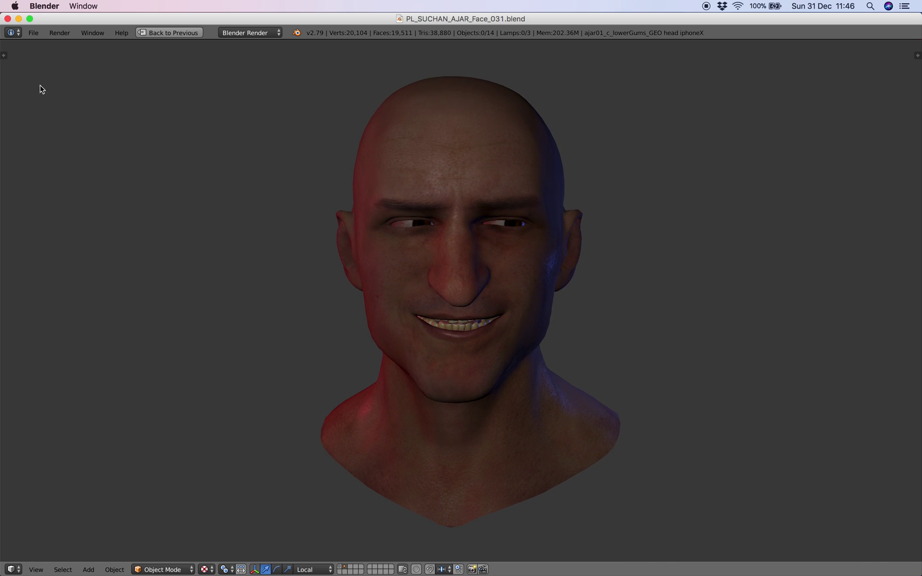
- Start the OSC server from the AddOSC settings, hide the tool shelf and return from the maximized viewport to the Compositing layout
{"action": "left_click", "coordinate": [4, 56]}
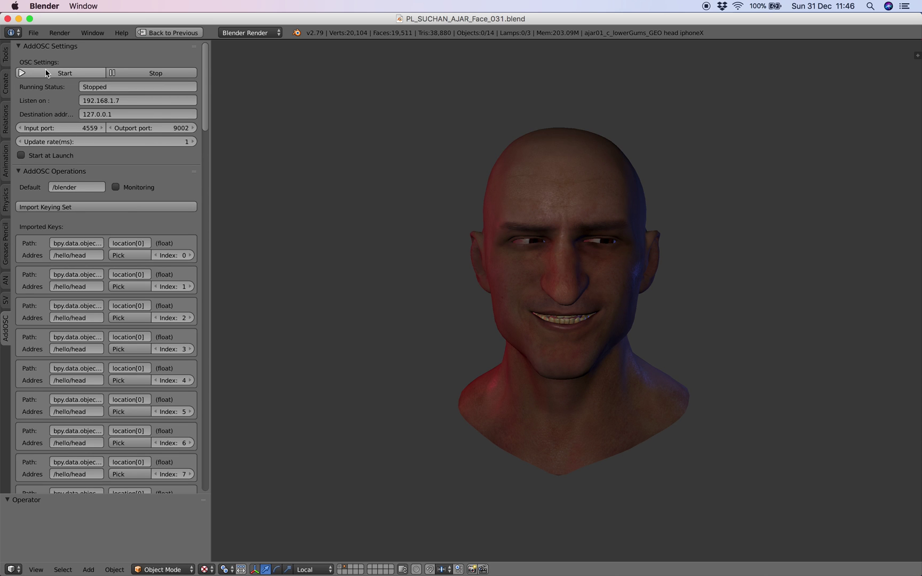
{"action": "key", "text": "t"}
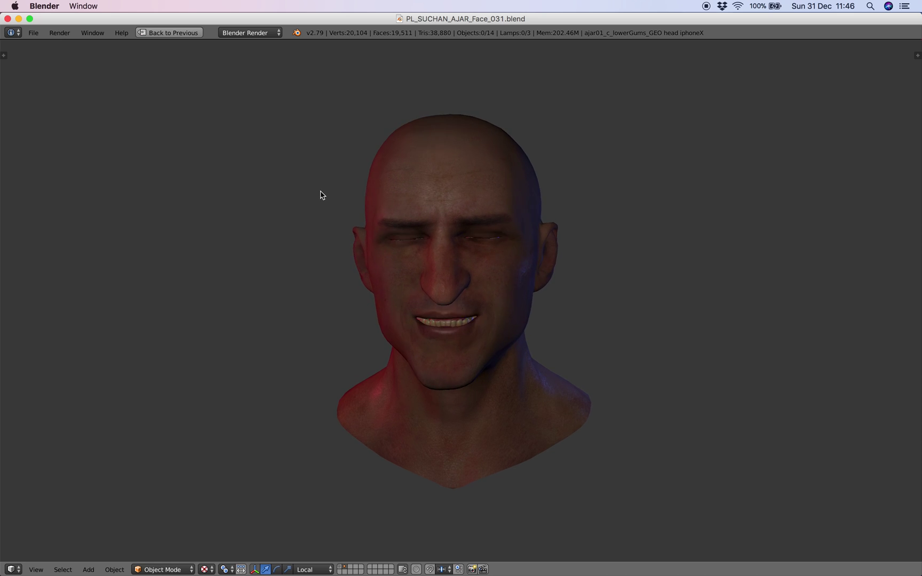
{"action": "left_click", "coordinate": [162, 33]}
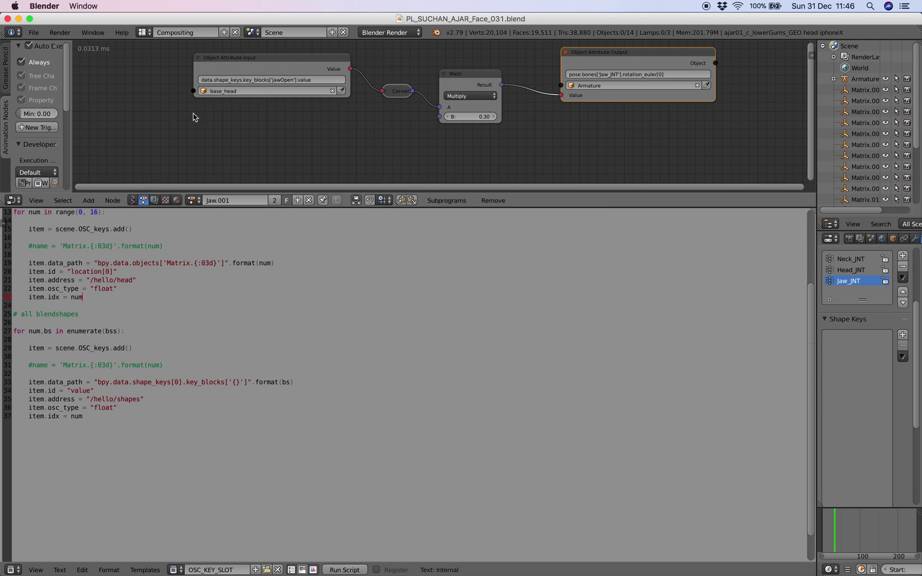
- Set the Node Editor to the Sverchok tree type, turn the text editor into a 3D View and ignore the crash report
{"action": "left_click", "coordinate": [133, 200]}
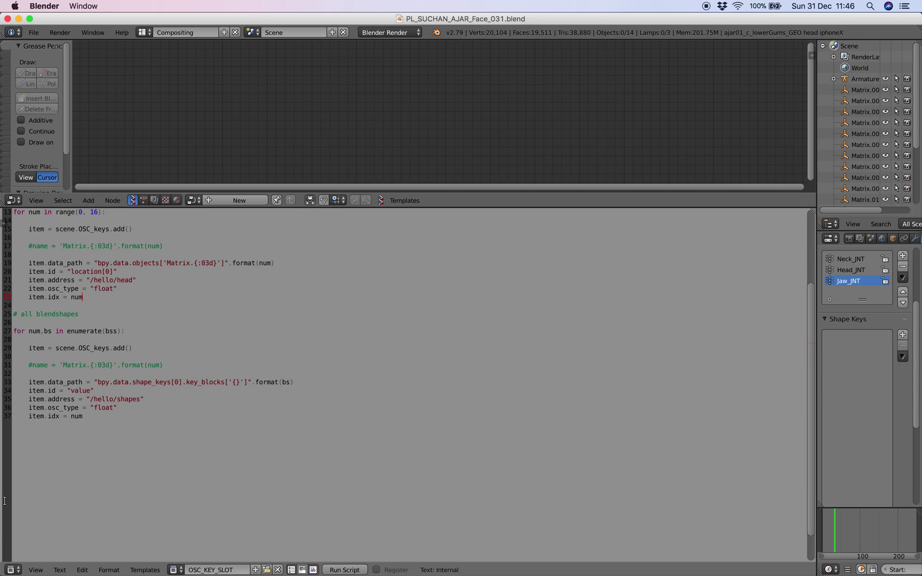
{"action": "left_click", "coordinate": [9, 570]}
{"action": "left_click", "coordinate": [32, 554]}
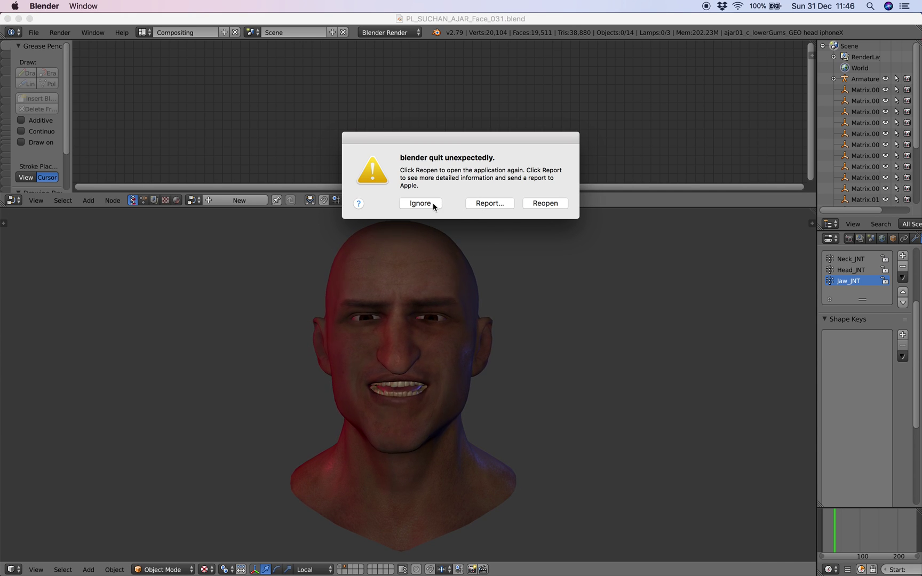
{"action": "left_click", "coordinate": [434, 204]}
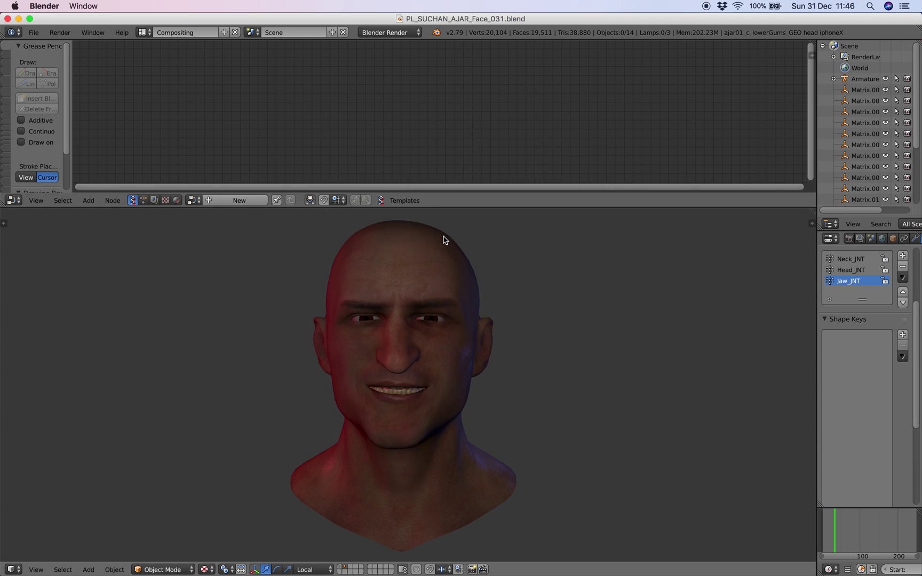
- Create a new Sverchok node tree and place a Box generator node in it
{"action": "left_click", "coordinate": [229, 201]}
{"action": "key", "text": "shift+a"}
{"action": "mouse_move", "coordinate": [267, 133]}
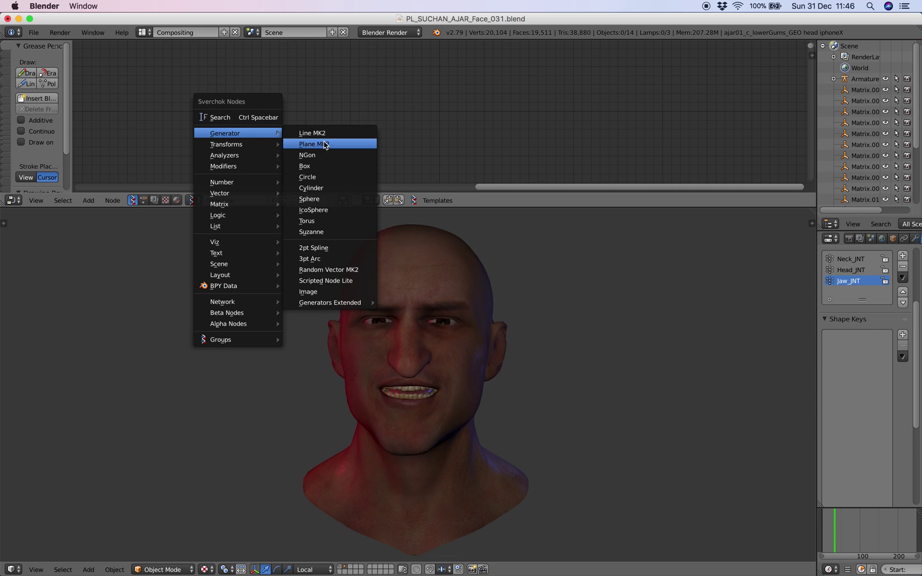
{"action": "left_click", "coordinate": [307, 166]}
{"action": "left_click", "coordinate": [251, 123]}
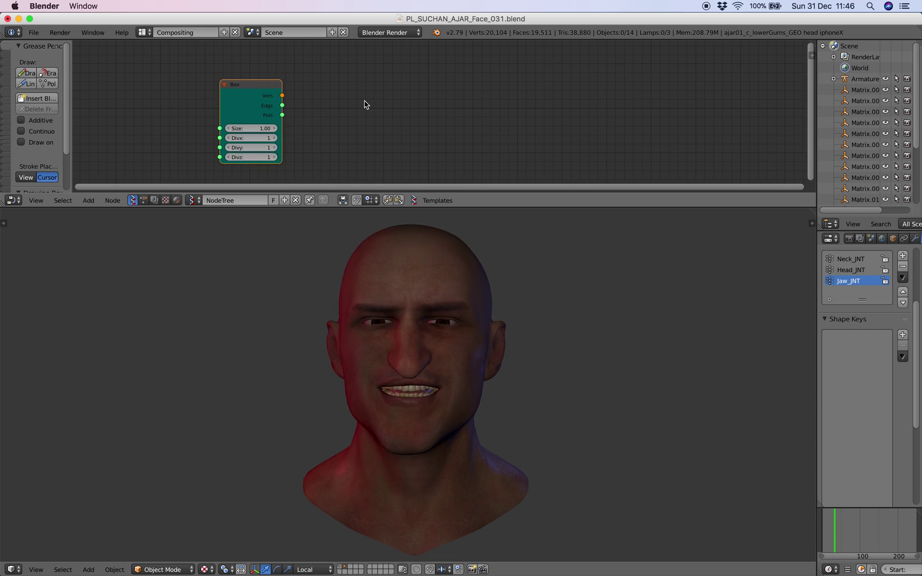
- Find the Viewer BMesh node by searching for "bmes" and place it beside the Box node
{"action": "key", "text": "shift+a"}
{"action": "mouse_move", "coordinate": [362, 107]}
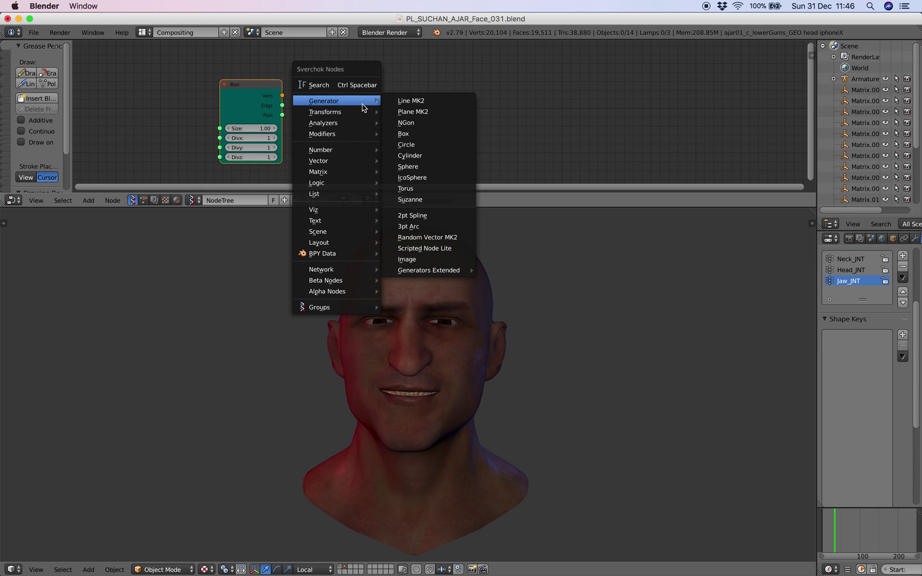
{"action": "left_click", "coordinate": [359, 86]}
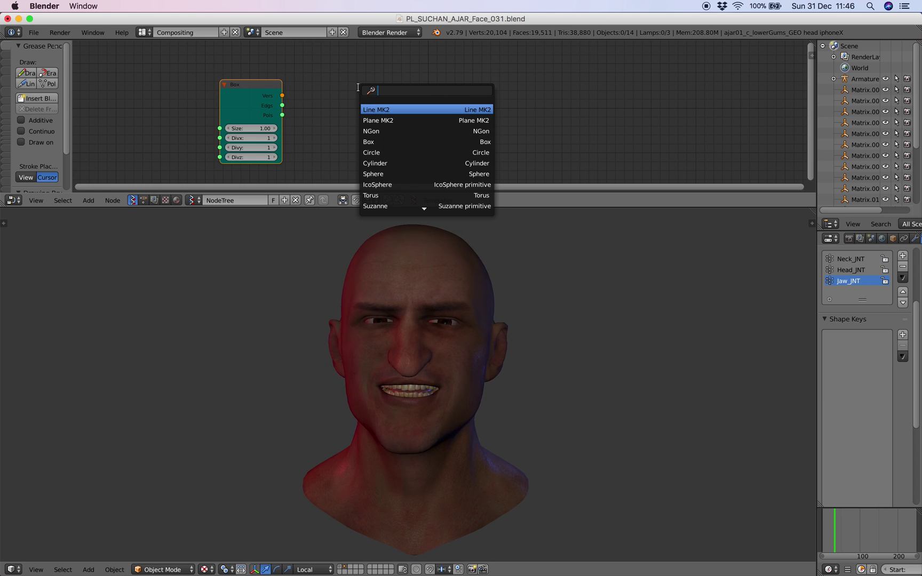
{"action": "type", "text": "bmes"}
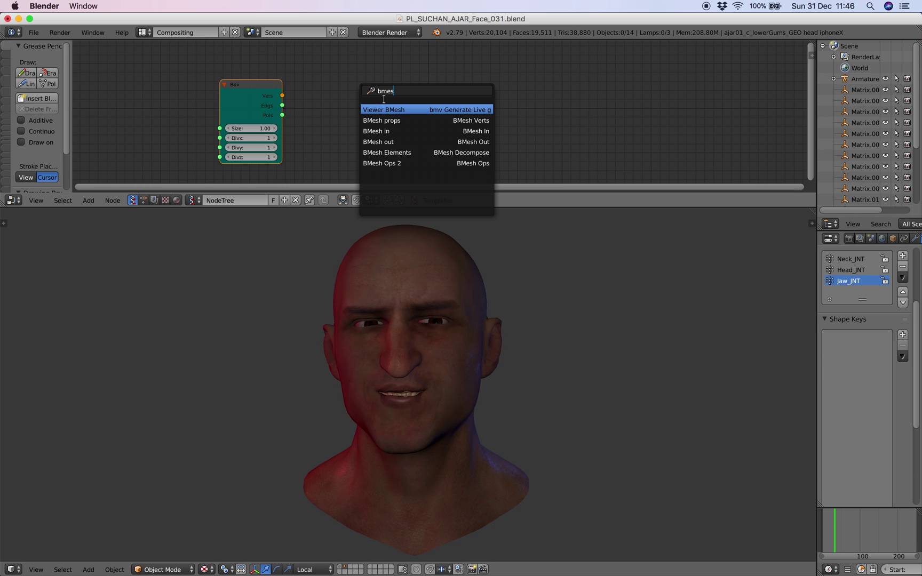
{"action": "left_click", "coordinate": [392, 109]}
{"action": "left_click", "coordinate": [393, 57]}
- Link the Box vertices and polygons to Viewer BMesh, and add a Matrix in node connected to its matrix input
{"action": "scroll", "coordinate": [323, 83], "scroll_direction": "down", "scroll_amount": 2}
{"action": "left_click_drag", "start_coordinate": [289, 89], "coordinate": [273, 101]}
{"action": "left_click", "coordinate": [405, 161]}
{"action": "middle_click_drag", "start_coordinate": [325, 137], "coordinate": [329, 119]}
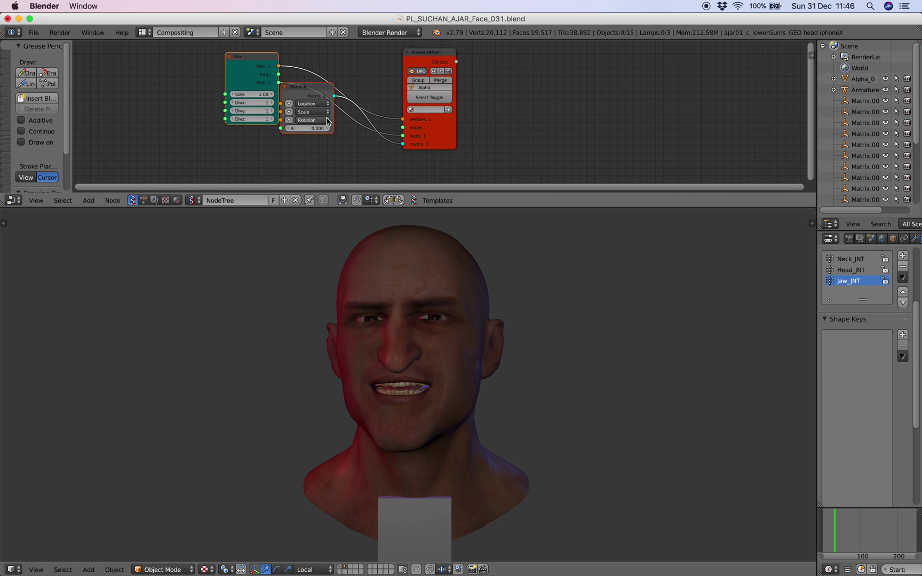
- Set the Matrix in location to -2.640, -0.720, 1.080 and spread the Viewer BMesh and Matrix in nodes apart
{"action": "left_click", "coordinate": [290, 104]}
{"action": "mouse_move", "coordinate": [313, 104]}
{"action": "left_mouse_down"}
{"action": "mouse_move", "coordinate": [292, 105]}
{"action": "mouse_move", "coordinate": [321, 119]}
{"action": "left_mouse_up"}
{"action": "left_click_drag", "start_coordinate": [426, 137], "coordinate": [465, 128]}
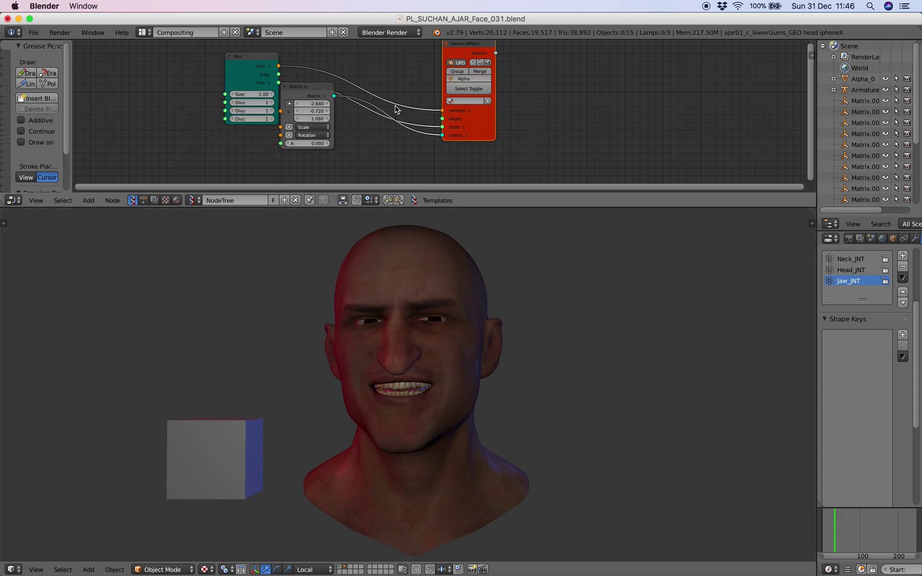
{"action": "left_click_drag", "start_coordinate": [322, 91], "coordinate": [348, 125]}
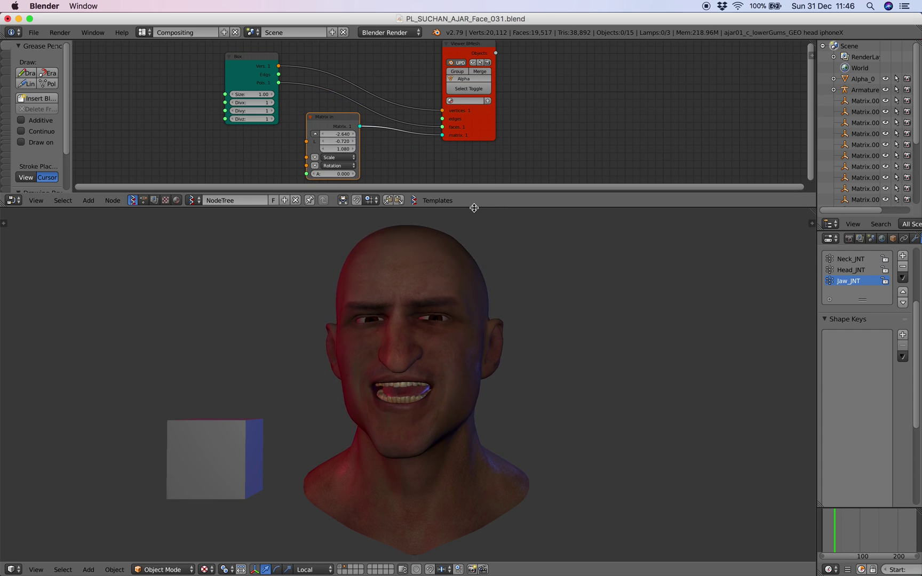
- Make the Node Editor area taller and reduce the Box node's size to 0.58
{"action": "left_click_drag", "start_coordinate": [473, 208], "coordinate": [475, 239]}
{"action": "middle_click_drag", "start_coordinate": [478, 288], "coordinate": [548, 325], "text": "shift"}
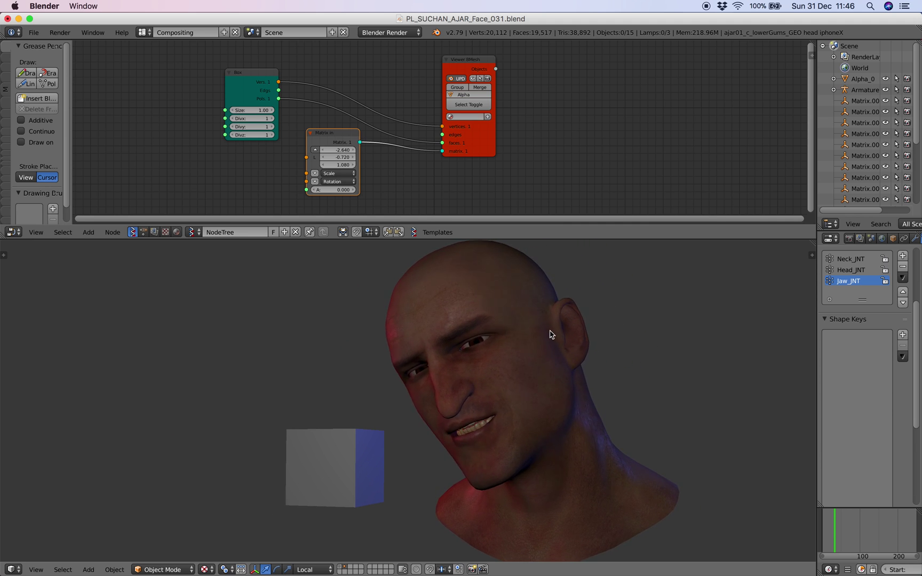
{"action": "scroll", "coordinate": [337, 436], "scroll_direction": "down", "scroll_amount": 2}
{"action": "middle_click_drag", "start_coordinate": [337, 436], "coordinate": [341, 441]}
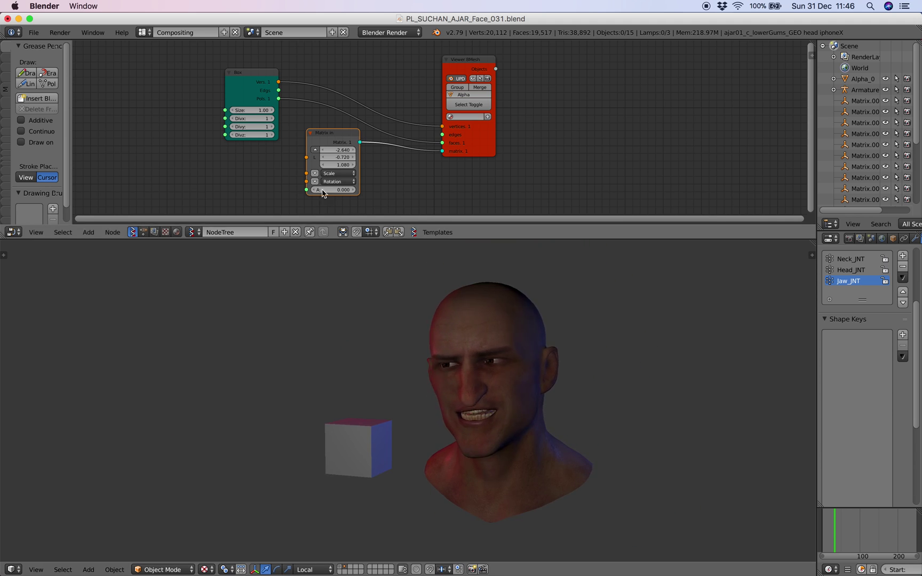
{"action": "left_click_drag", "start_coordinate": [251, 110], "coordinate": [235, 110]}
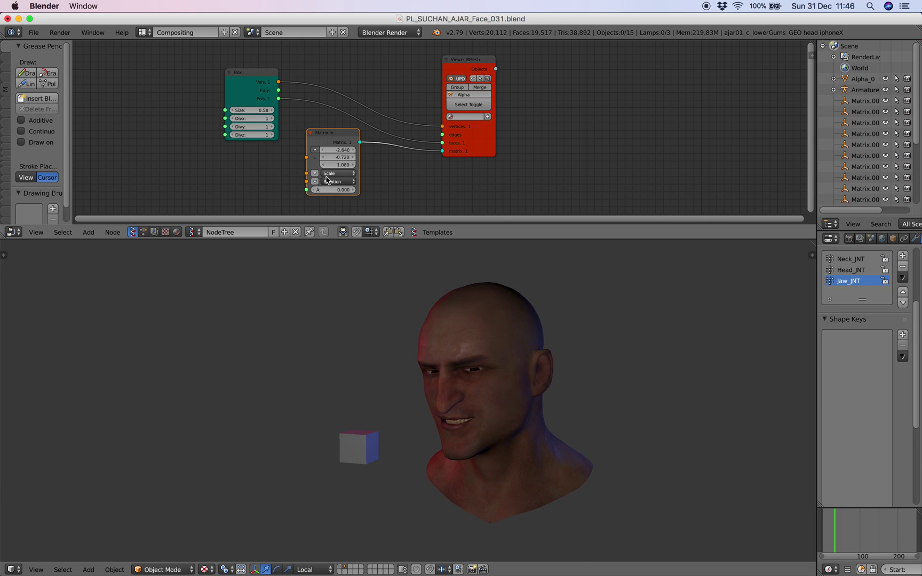
- Add a Random Vector node by searching for "random v" and link its output to the Matrix in location input
{"action": "middle_click_drag", "start_coordinate": [340, 182], "coordinate": [355, 168]}
{"action": "key", "text": "shift+a"}
{"action": "left_click", "coordinate": [212, 142]}
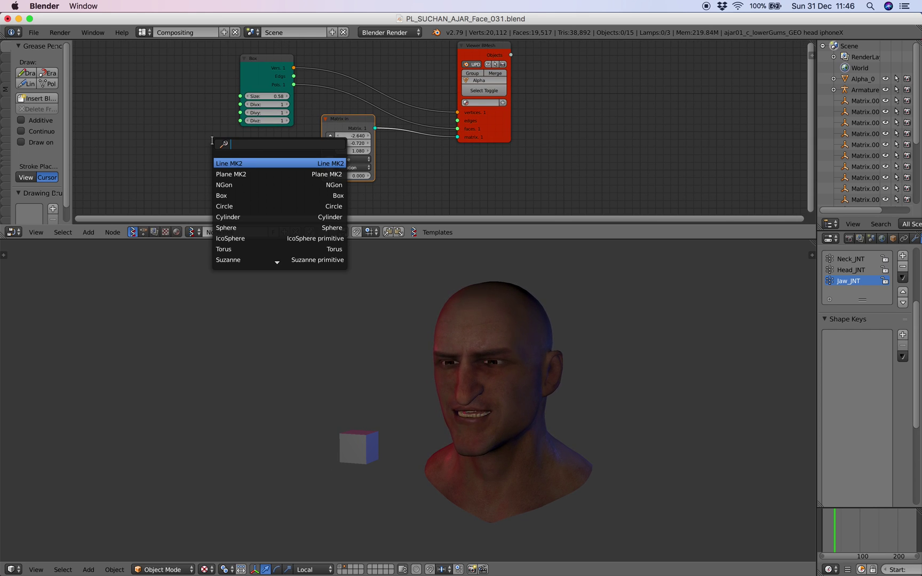
{"action": "type", "text": "random v"}
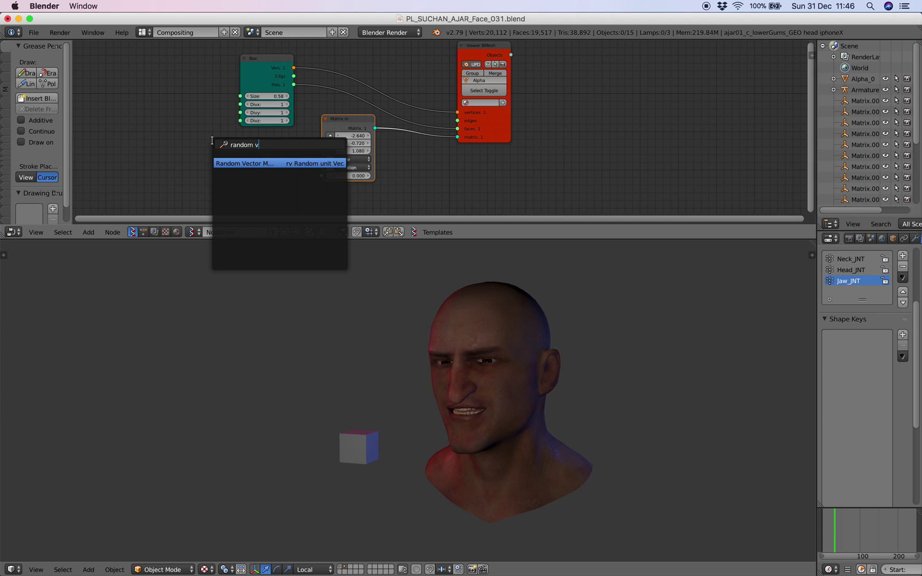
{"action": "key", "text": "Return"}
{"action": "left_click", "coordinate": [244, 166]}
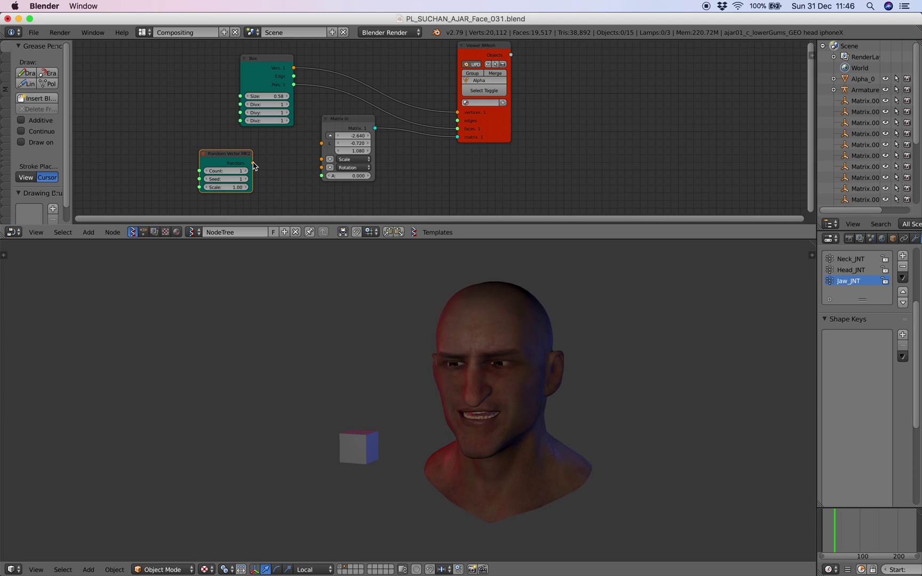
{"action": "left_click_drag", "start_coordinate": [253, 164], "coordinate": [322, 143]}
- Set the Random Vector node's count to 36 and its scale to 2.14
{"action": "left_click", "coordinate": [245, 170]}
{"action": "left_click", "coordinate": [245, 170]}
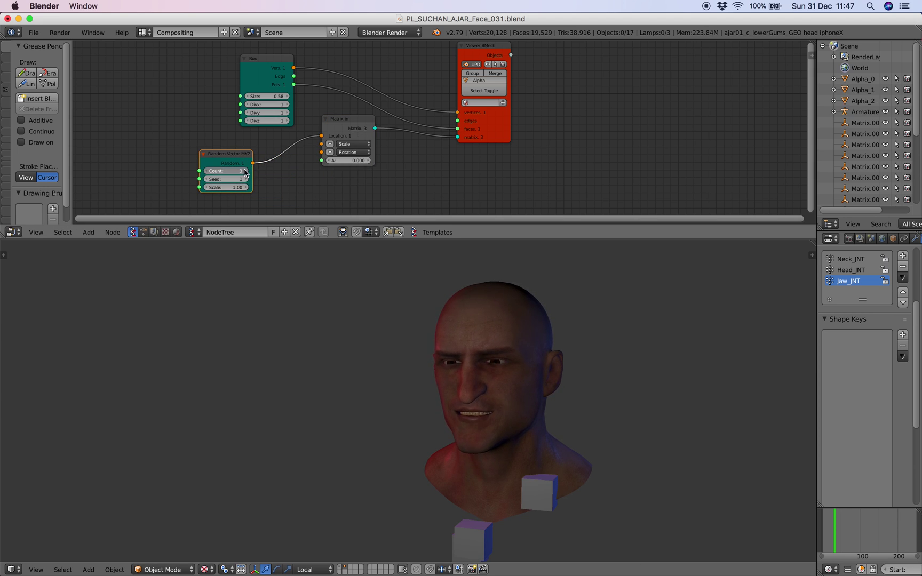
{"action": "left_click", "coordinate": [245, 171]}
{"action": "left_click", "coordinate": [245, 171]}
{"action": "left_click_drag", "start_coordinate": [230, 187], "coordinate": [257, 187]}
{"action": "middle_click_drag", "start_coordinate": [402, 279], "coordinate": [418, 313]}
{"action": "scroll", "coordinate": [383, 299], "scroll_direction": "down", "scroll_amount": 2}
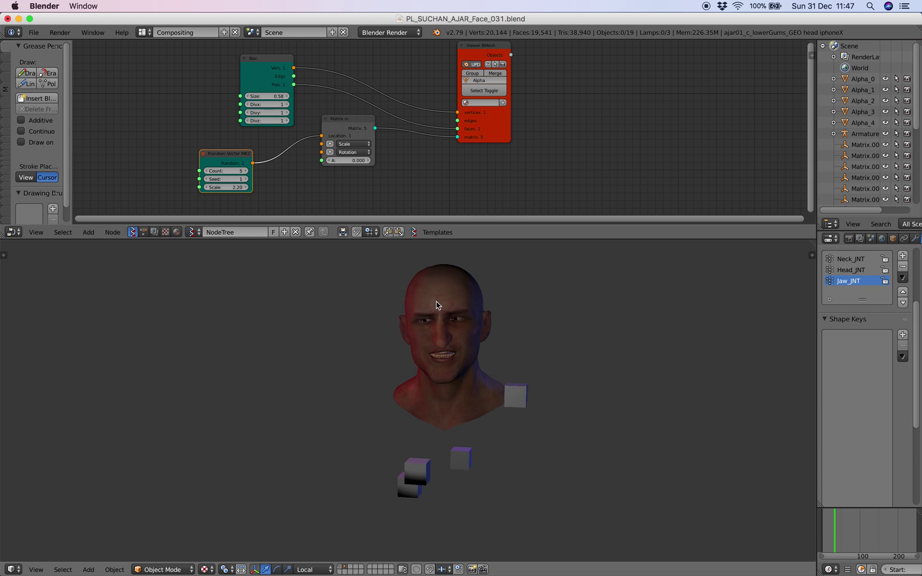
{"action": "left_click_drag", "start_coordinate": [230, 187], "coordinate": [283, 172]}
{"action": "left_click", "coordinate": [246, 171]}
{"action": "left_click", "coordinate": [246, 171]}
{"action": "left_click", "coordinate": [246, 172]}
{"action": "left_click", "coordinate": [246, 171]}
{"action": "left_click", "coordinate": [246, 172]}
{"action": "mouse_move", "coordinate": [374, 367]}
{"action": "middle_mouse_down"}
{"action": "mouse_move", "coordinate": [446, 369]}
{"action": "mouse_move", "coordinate": [367, 368]}
{"action": "middle_mouse_up"}
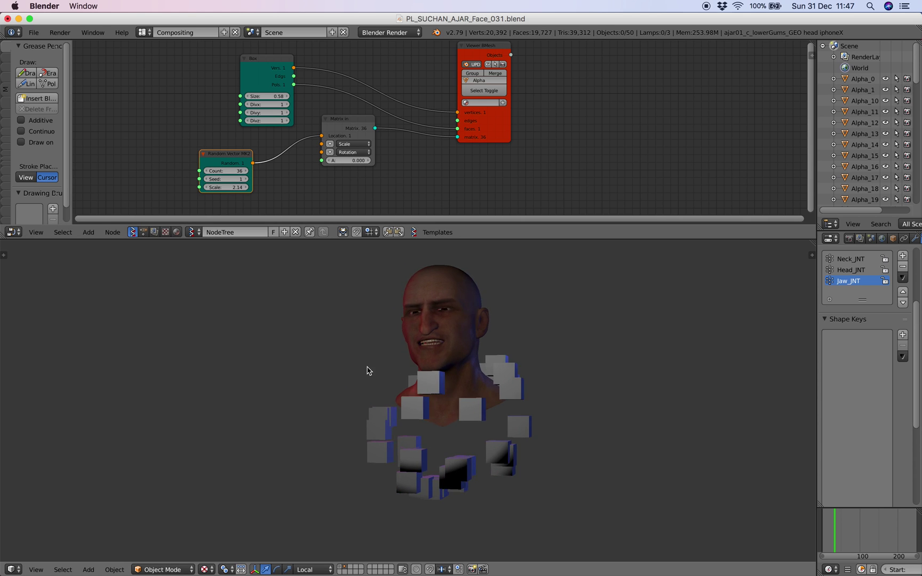
- Replace the Random Vector node with a Line MK2 node whose vertices feed the Matrix in location
{"action": "left_click_drag", "start_coordinate": [334, 119], "coordinate": [359, 129]}
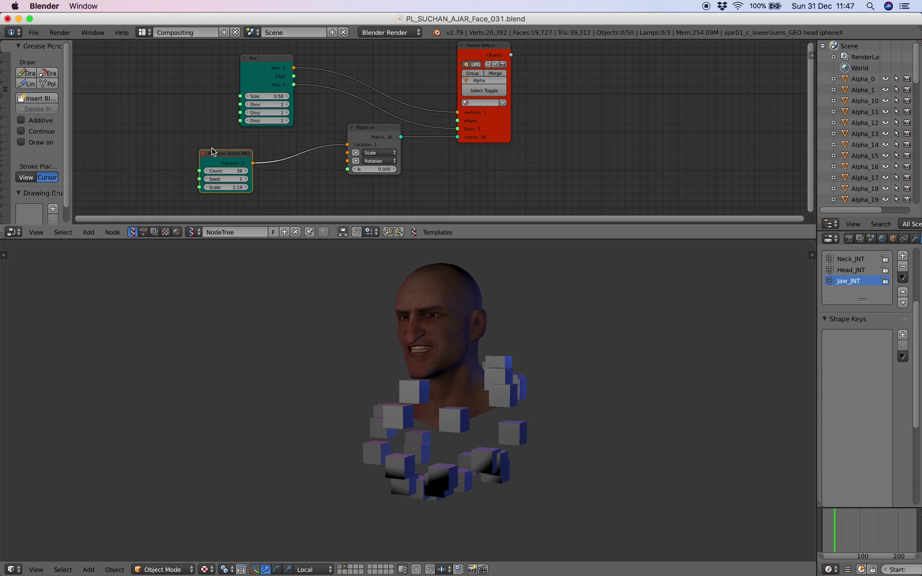
{"action": "key", "text": "x"}
{"action": "key", "text": "alt+space"}
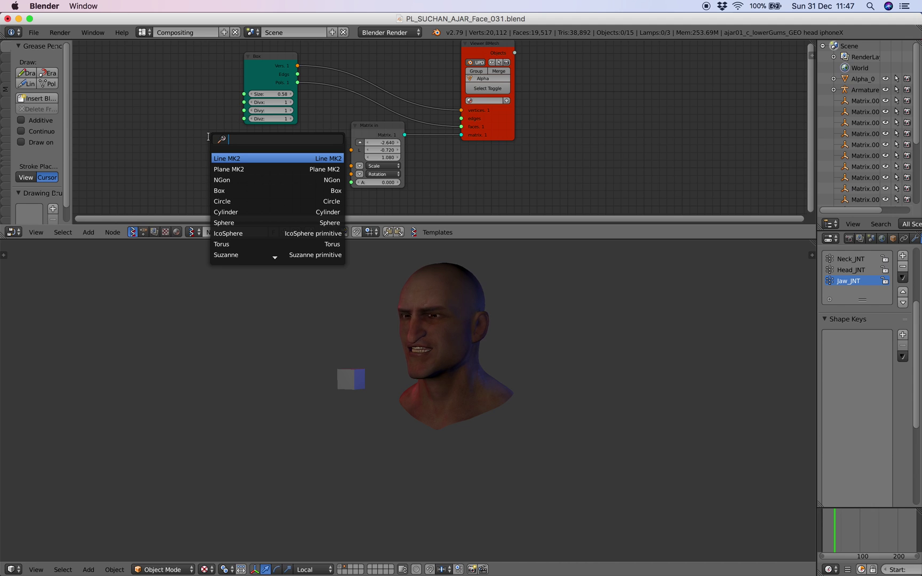
{"action": "left_click", "coordinate": [228, 158]}
{"action": "left_click", "coordinate": [228, 156]}
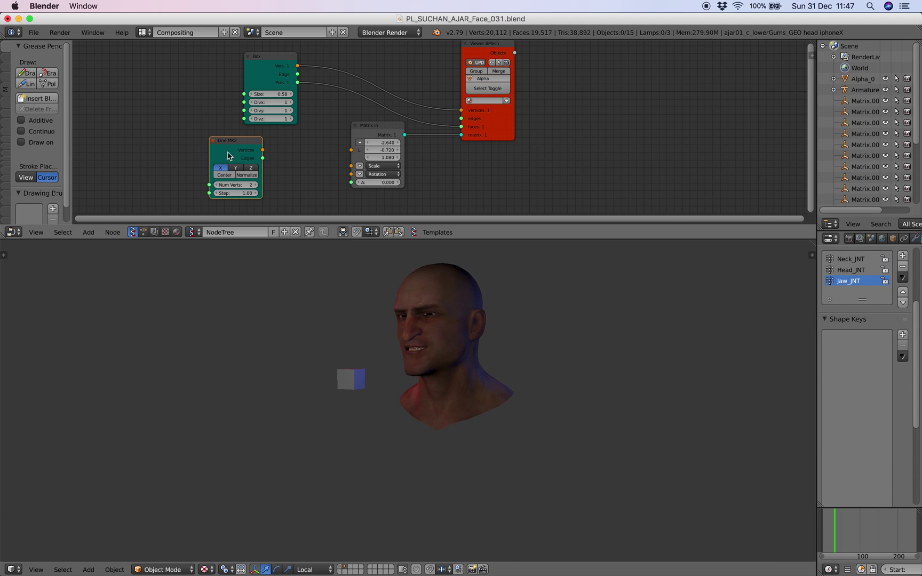
{"action": "left_click_drag", "start_coordinate": [262, 150], "coordinate": [351, 150]}
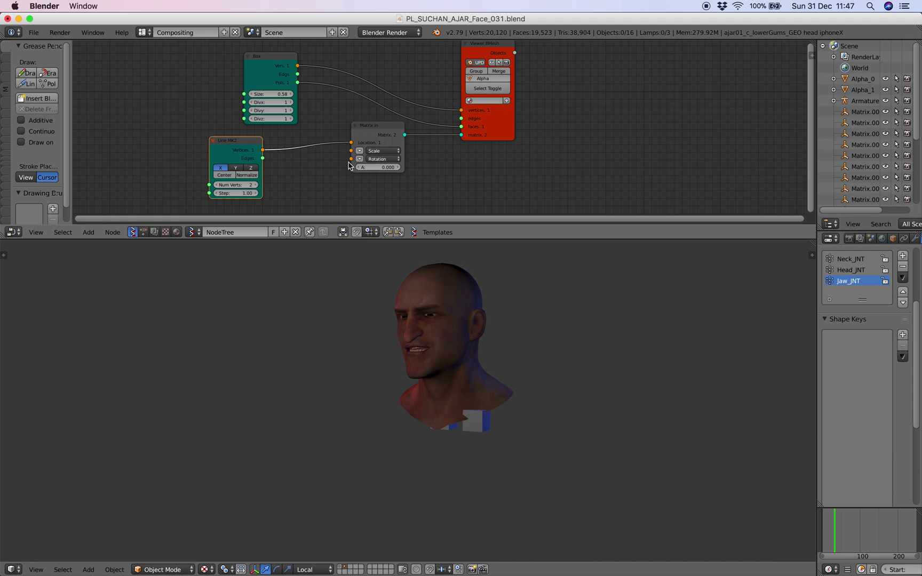
- Set the Line MK2 node to 8 vertices with a step of 0.16 and shift it closer to Matrix in
{"action": "left_click", "coordinate": [258, 186]}
{"action": "left_click", "coordinate": [257, 185]}
{"action": "left_click", "coordinate": [257, 186]}
{"action": "left_click", "coordinate": [257, 185]}
{"action": "middle_click_drag", "start_coordinate": [325, 369], "coordinate": [253, 385]}
{"action": "left_click_drag", "start_coordinate": [246, 185], "coordinate": [208, 193]}
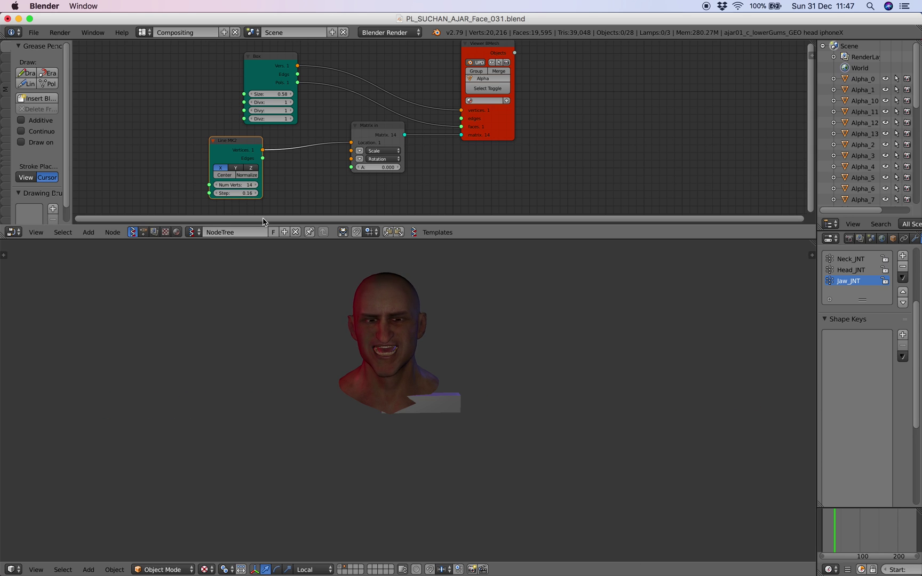
{"action": "scroll", "coordinate": [303, 302], "scroll_direction": "up", "scroll_amount": 2}
{"action": "scroll", "coordinate": [302, 302], "scroll_direction": "up", "scroll_amount": 2}
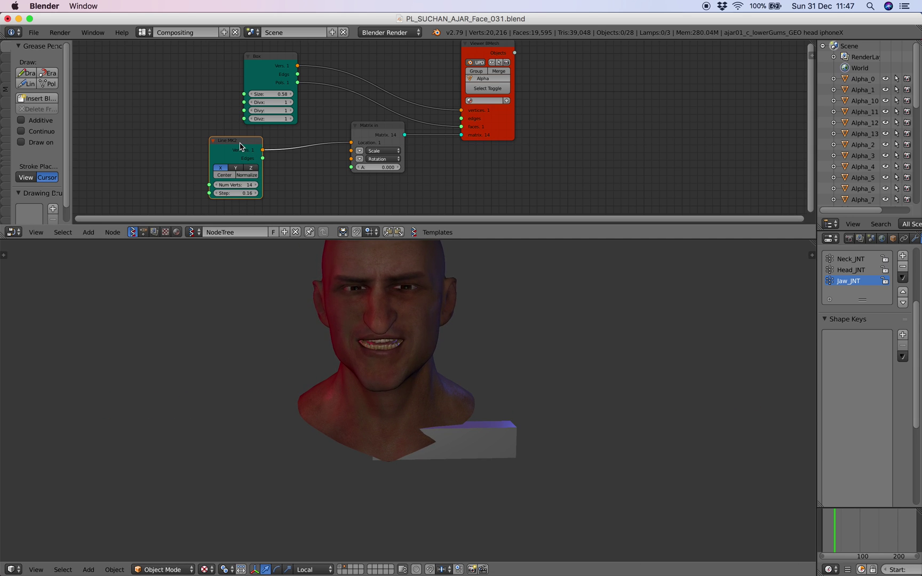
{"action": "left_click_drag", "start_coordinate": [249, 149], "coordinate": [283, 157]}
{"action": "left_click_drag", "start_coordinate": [260, 191], "coordinate": [238, 191]}
- Replace the Box node with a Suzanne node and link its vertices and faces to Viewer BMesh
{"action": "left_click", "coordinate": [260, 76]}
{"action": "key", "text": "x"}
{"action": "key", "text": "shift+a"}
{"action": "left_click", "coordinate": [243, 67]}
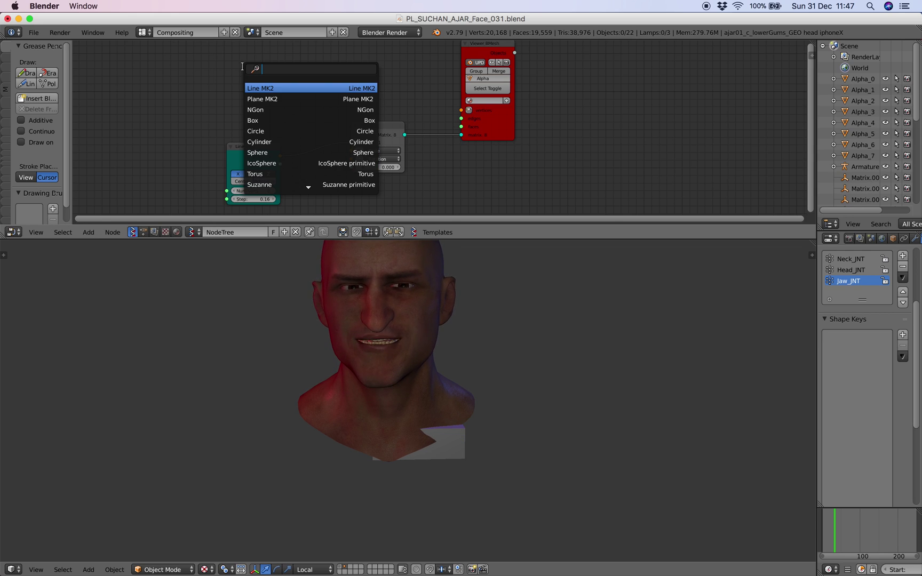
{"action": "type", "text": "suz"}
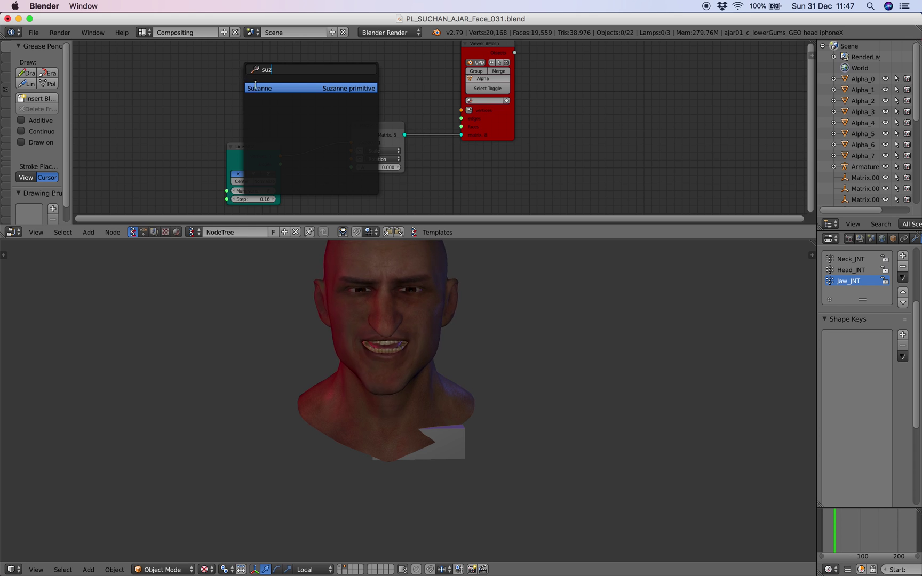
{"action": "key", "text": "Return"}
{"action": "left_click", "coordinate": [229, 70]}
{"action": "left_click_drag", "start_coordinate": [282, 80], "coordinate": [461, 127]}
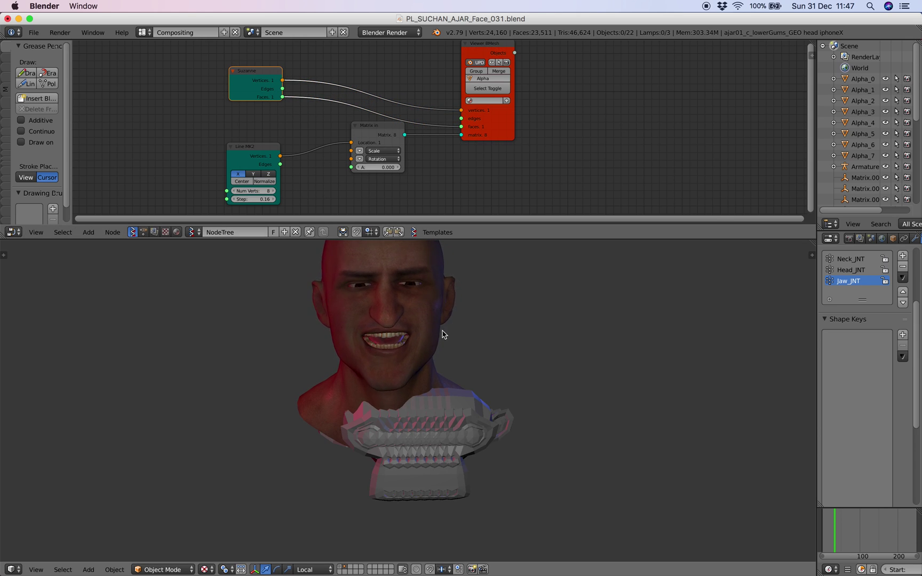
- Set the Line MK2 step to 1.24 and the Matrix in scale to 0.478 on all three axes
{"action": "middle_click_drag", "start_coordinate": [448, 329], "coordinate": [435, 335]}
{"action": "left_click_drag", "start_coordinate": [253, 199], "coordinate": [305, 199]}
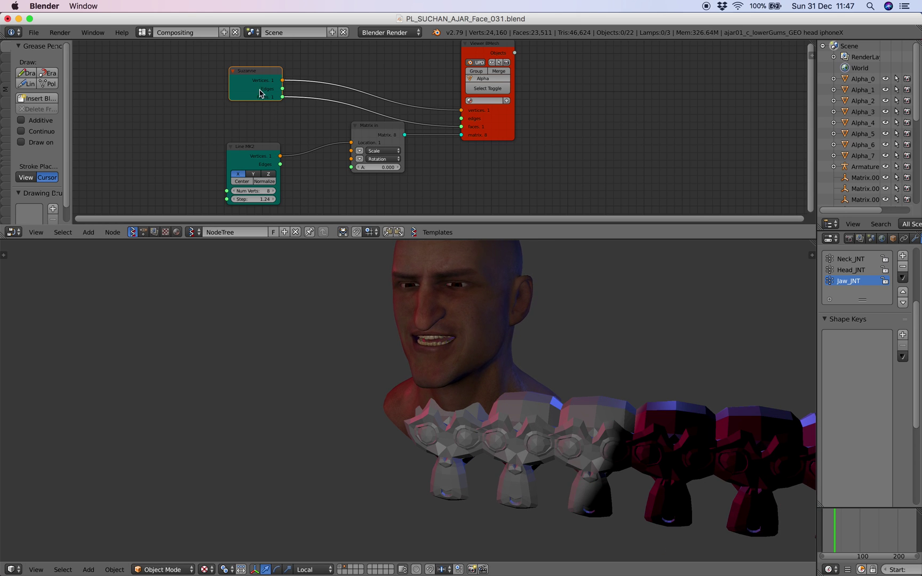
{"action": "left_click_drag", "start_coordinate": [260, 93], "coordinate": [247, 92]}
{"action": "left_click", "coordinate": [361, 151]}
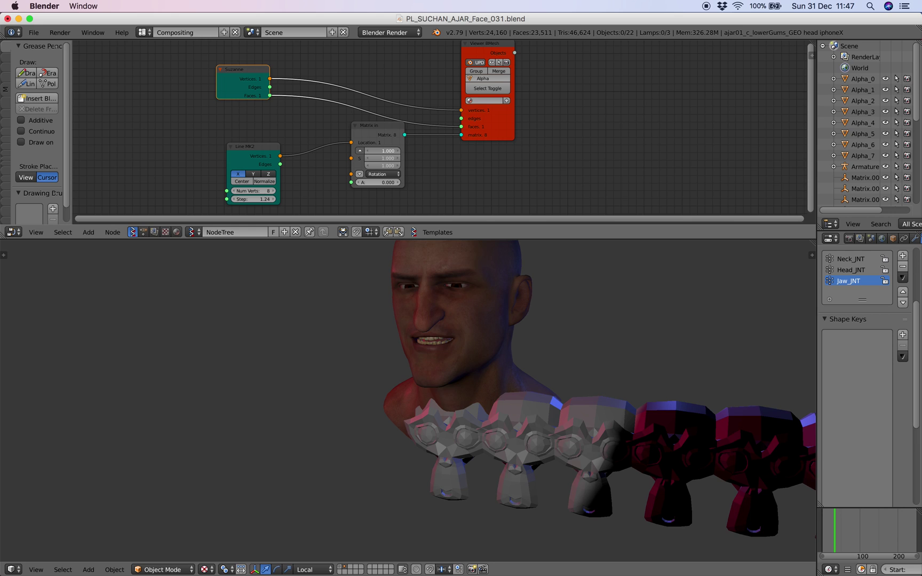
{"action": "left_click_drag", "start_coordinate": [382, 151], "coordinate": [343, 156]}
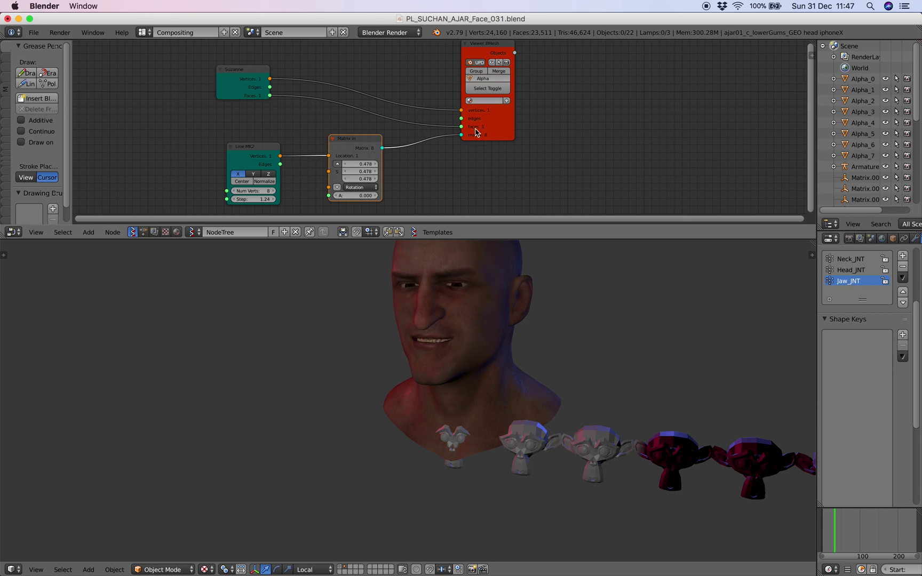
- Insert a Move node between Line MK2 and Matrix in, with a Vector in node feeding its second vertices input
{"action": "left_click_drag", "start_coordinate": [476, 132], "coordinate": [498, 125]}
{"action": "left_click_drag", "start_coordinate": [248, 152], "coordinate": [193, 148]}
{"action": "key", "text": "alt+space"}
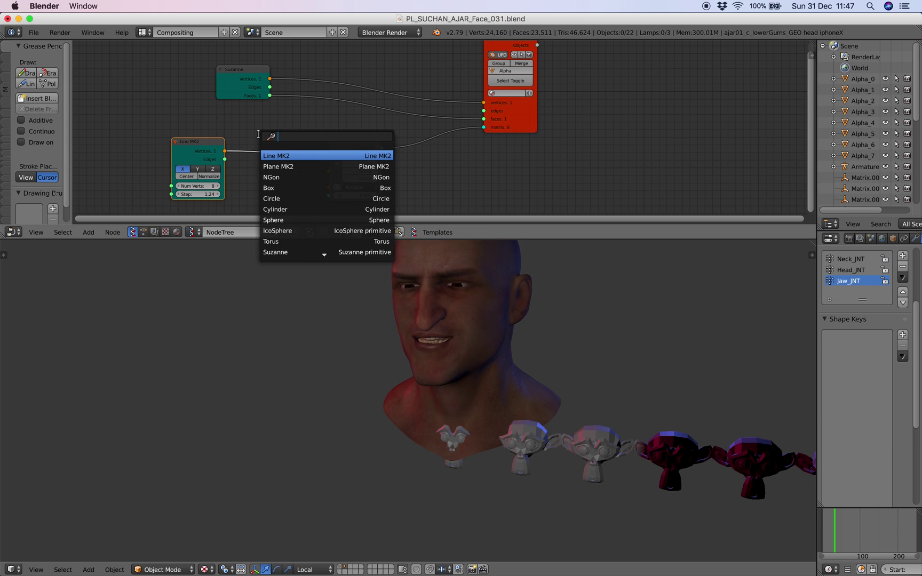
{"action": "type", "text": "move"}
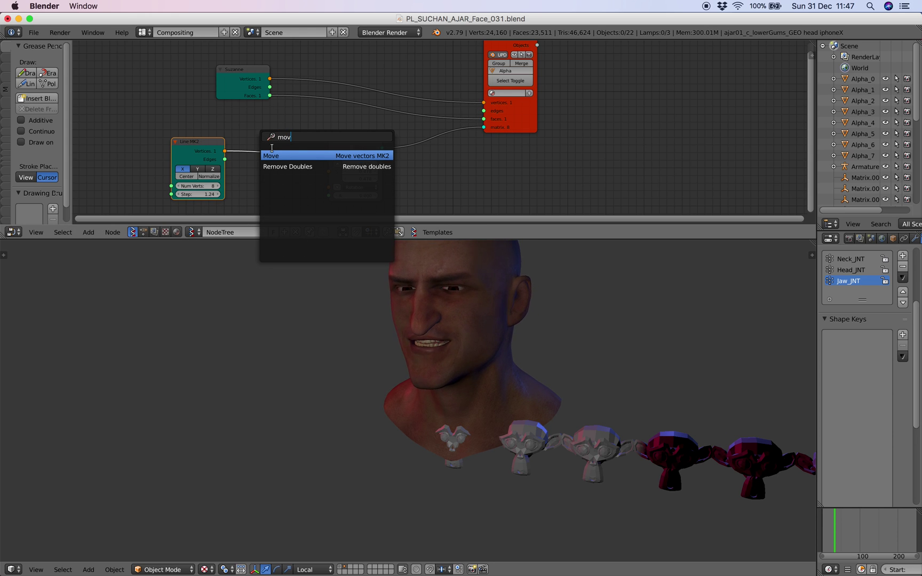
{"action": "left_click", "coordinate": [269, 155]}
{"action": "left_click", "coordinate": [269, 154]}
{"action": "left_click", "coordinate": [265, 179]}
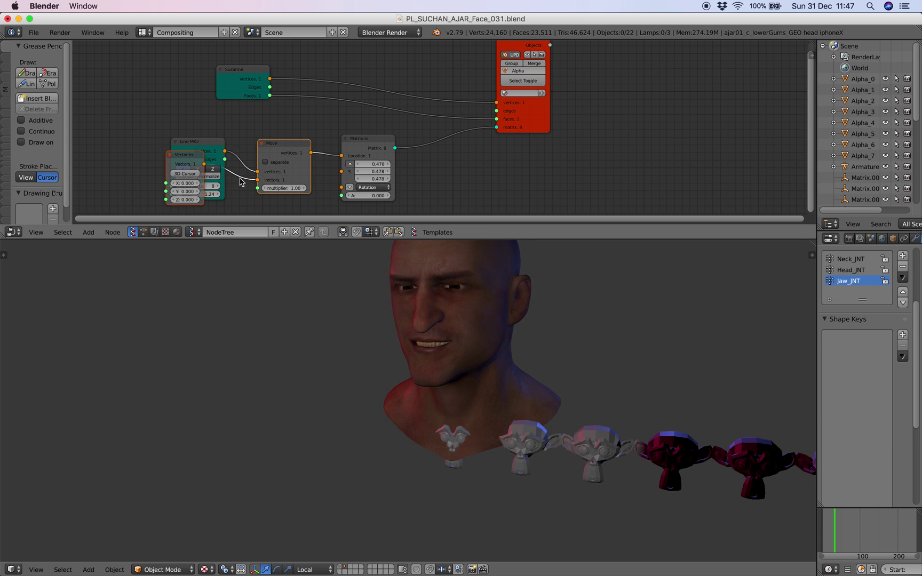
- Set the Vector in node to X -4.140 and Y -1.800 to shift the row of monkey heads
{"action": "left_click_drag", "start_coordinate": [185, 184], "coordinate": [160, 191]}
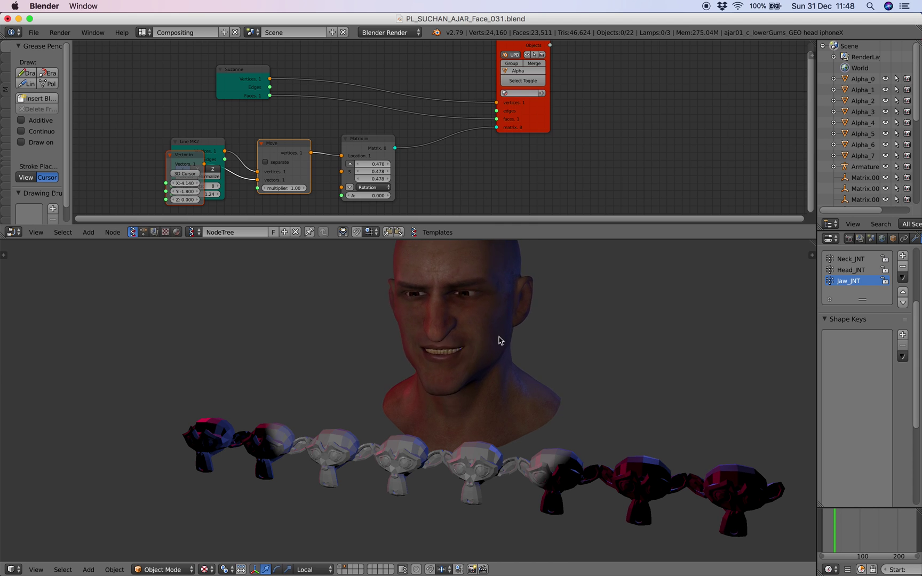
{"action": "middle_click_drag", "start_coordinate": [500, 340], "coordinate": [513, 340]}
{"action": "scroll", "coordinate": [513, 341], "scroll_direction": "down", "scroll_amount": 1}
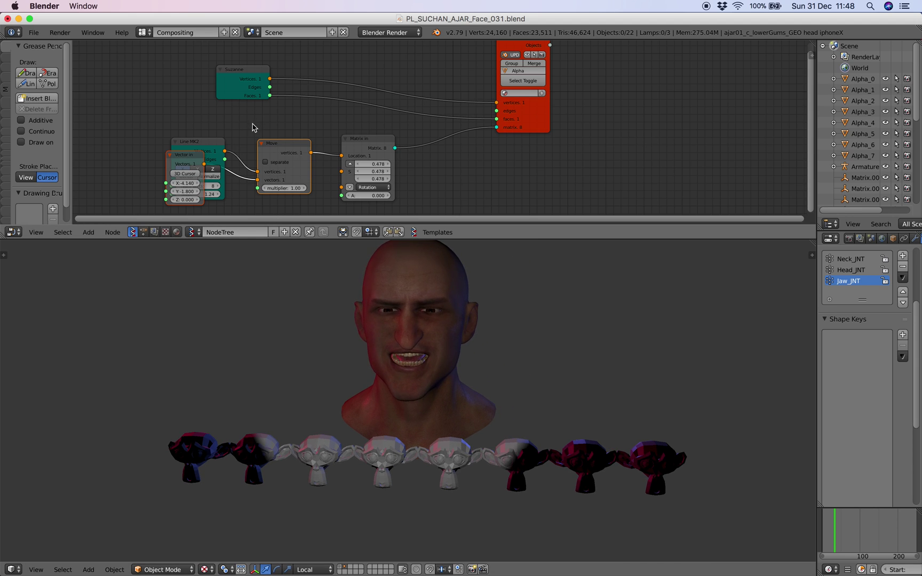
- Rearrange the Move, Matrix in and Viewer BMesh nodes to even out the spacing of the node tree
{"action": "left_click_drag", "start_coordinate": [289, 142], "coordinate": [295, 134]}
{"action": "left_click_drag", "start_coordinate": [359, 147], "coordinate": [381, 148]}
{"action": "left_click_drag", "start_coordinate": [506, 131], "coordinate": [483, 142]}
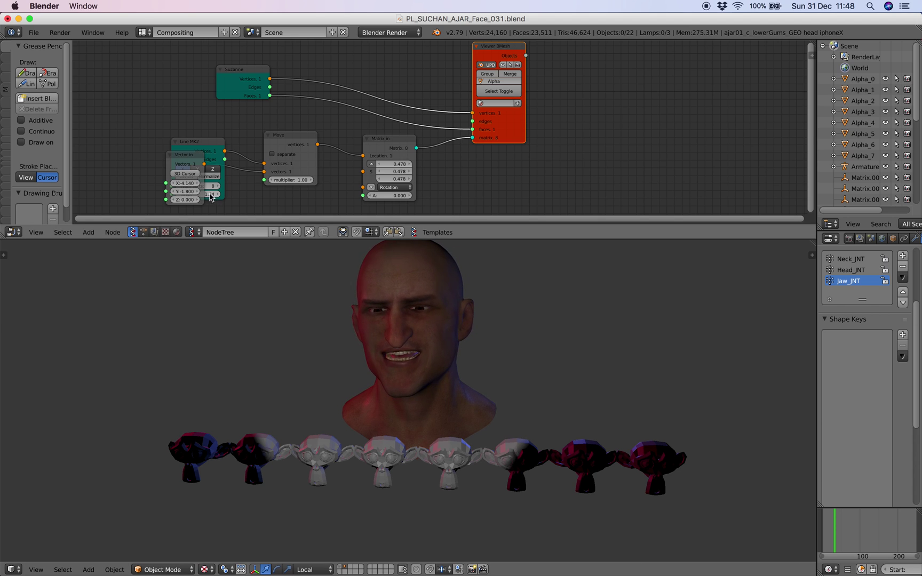
{"action": "middle_click_drag", "start_coordinate": [152, 109], "coordinate": [154, 115]}
- Switch the Node Editor to Animation Nodes and examine the Jaw.001 tree alongside the animated head
{"action": "left_click", "coordinate": [143, 234]}
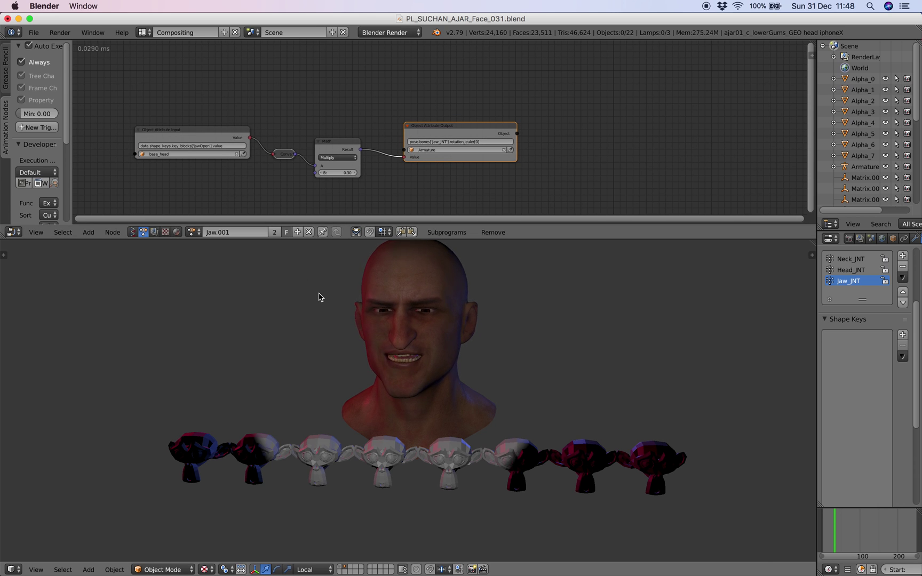
{"action": "scroll", "coordinate": [319, 296], "scroll_direction": "up", "scroll_amount": 2}
{"action": "scroll", "coordinate": [319, 296], "scroll_direction": "up", "scroll_amount": 1}
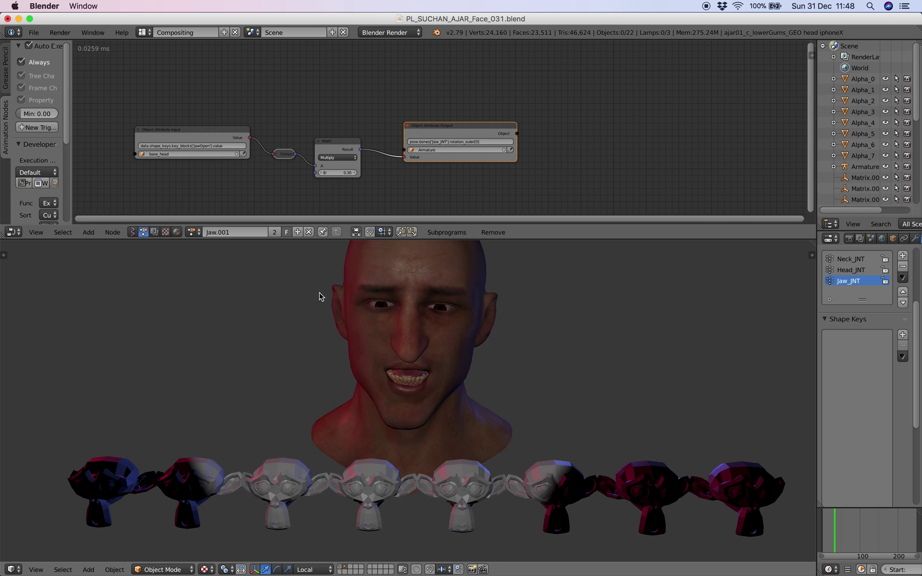
{"action": "mouse_move", "coordinate": [411, 343]}
{"action": "middle_mouse_down"}
{"action": "mouse_move", "coordinate": [432, 354]}
{"action": "mouse_move", "coordinate": [400, 347]}
{"action": "middle_mouse_up"}
{"action": "left_click", "coordinate": [133, 233]}
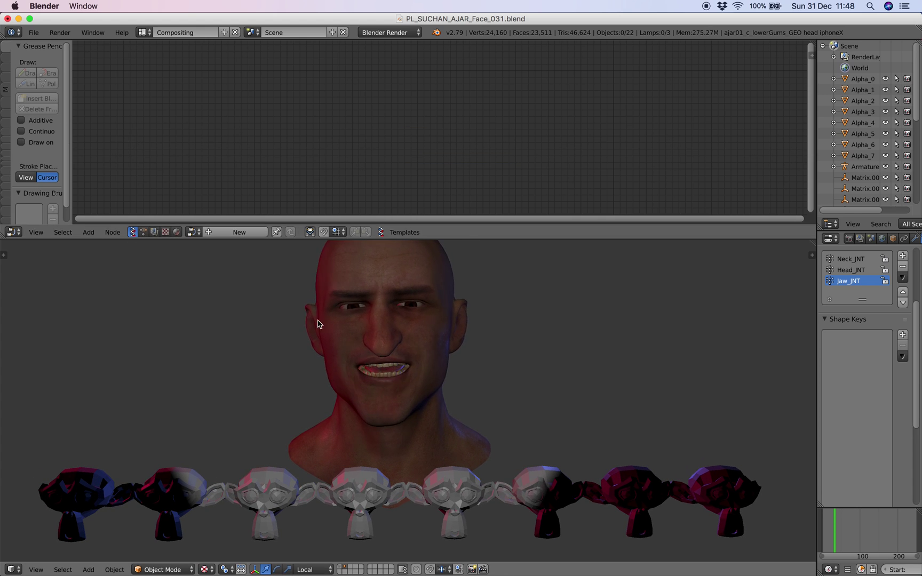
{"action": "left_click", "coordinate": [143, 232]}
{"action": "scroll", "coordinate": [236, 174], "scroll_direction": "left", "scroll_amount": 1}
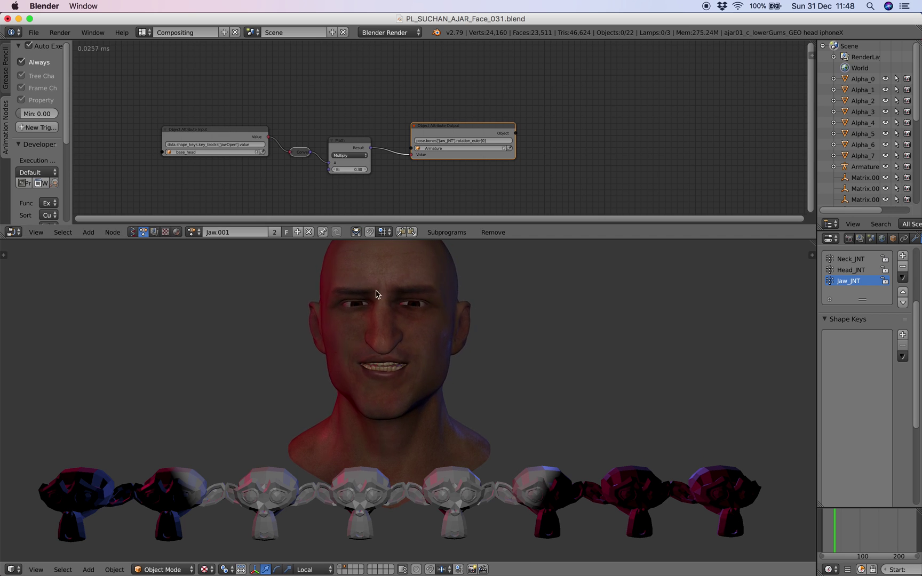
{"action": "scroll", "coordinate": [424, 340], "scroll_direction": "down", "scroll_amount": 2}
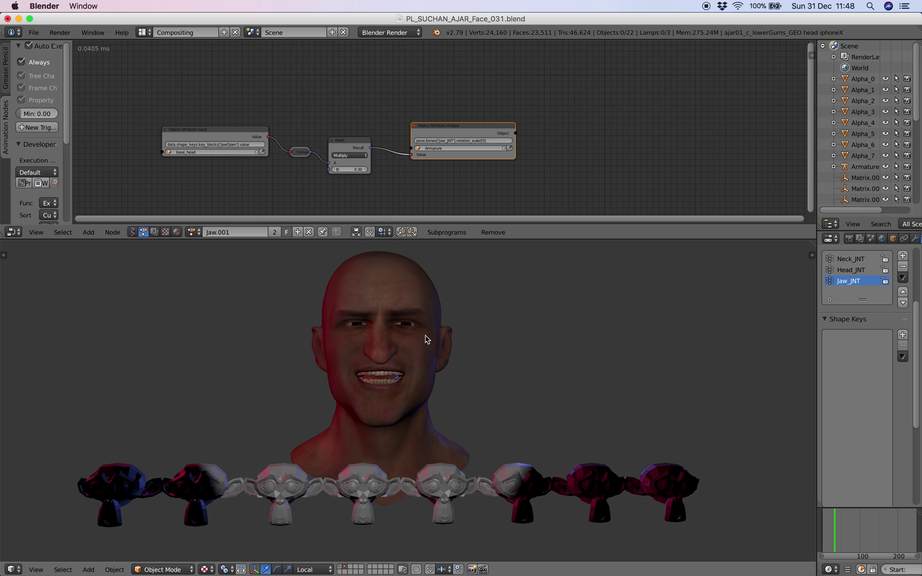